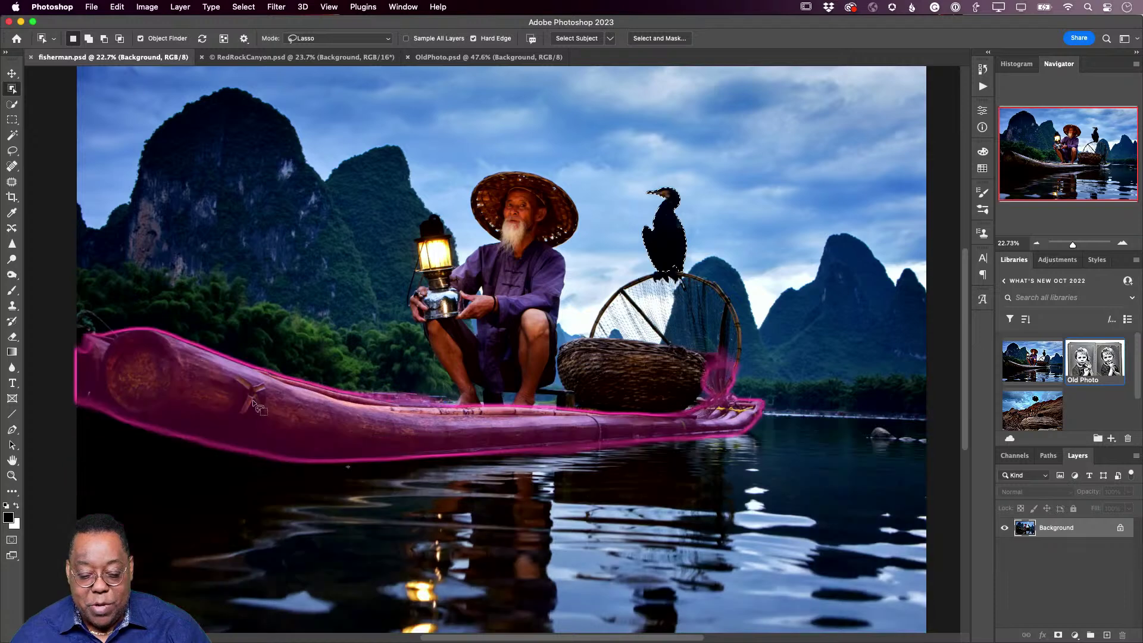
# Add the water and the lantern to the current bird selection with the Object Selection tool
pyautogui.press('shift')
pyautogui.keyDown('shift'); pyautogui.click(357, 541); pyautogui.keyUp('shift')
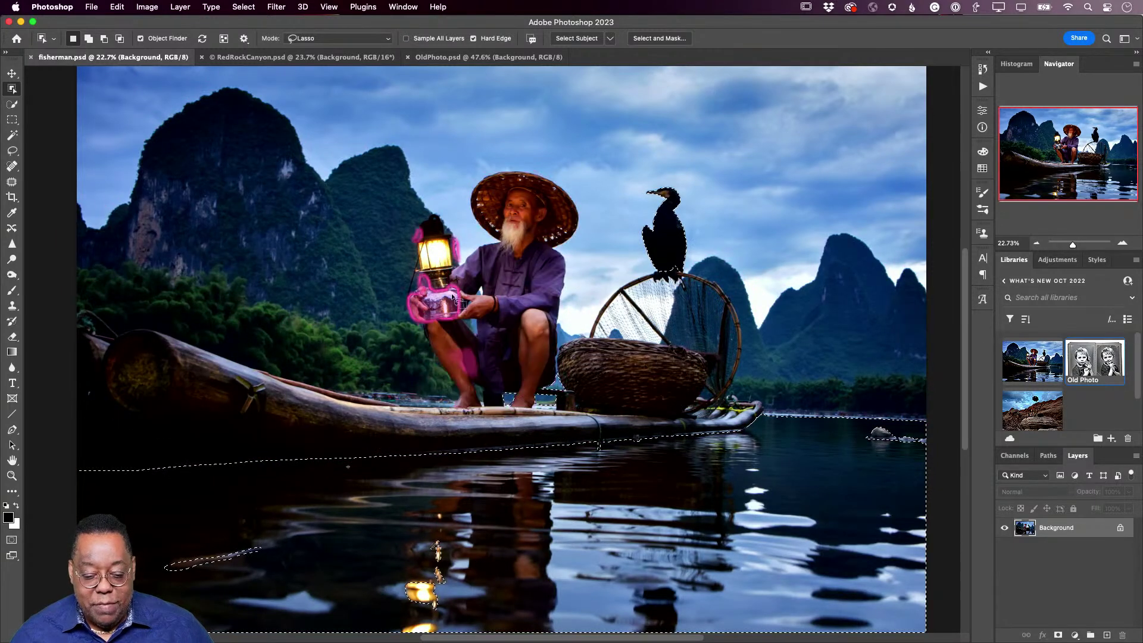
pyautogui.press('shift')
pyautogui.keyDown('shift'); pyautogui.click(446, 265); pyautogui.keyUp('shift')
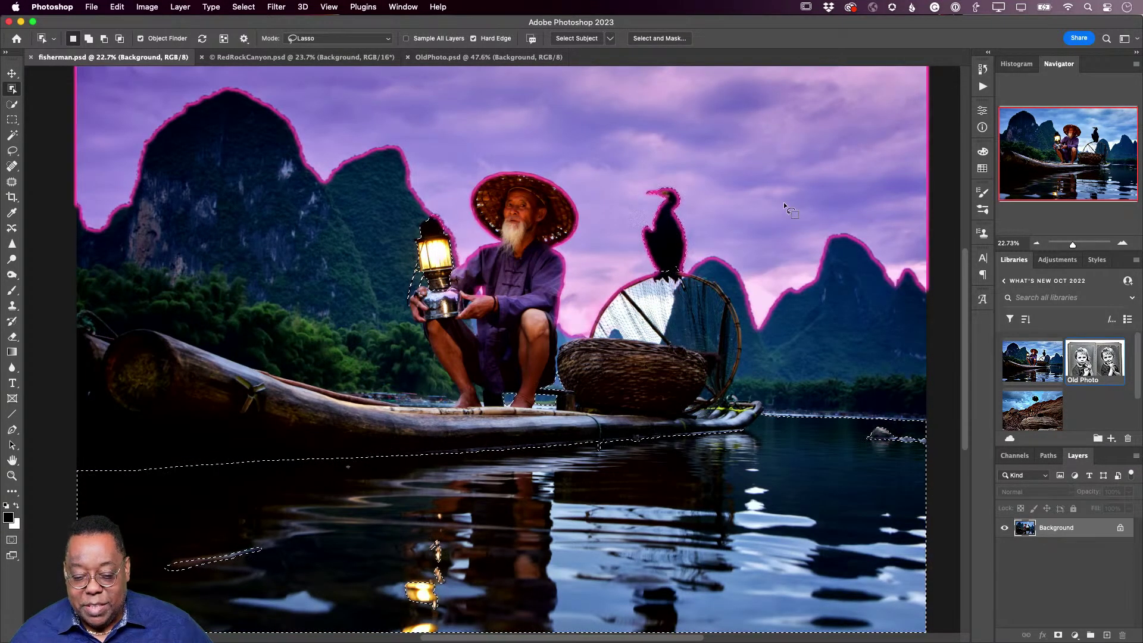
# Select the sky behind the mountains as a new selection, clear it, and switch to the Move tool
pyautogui.click(782, 241)
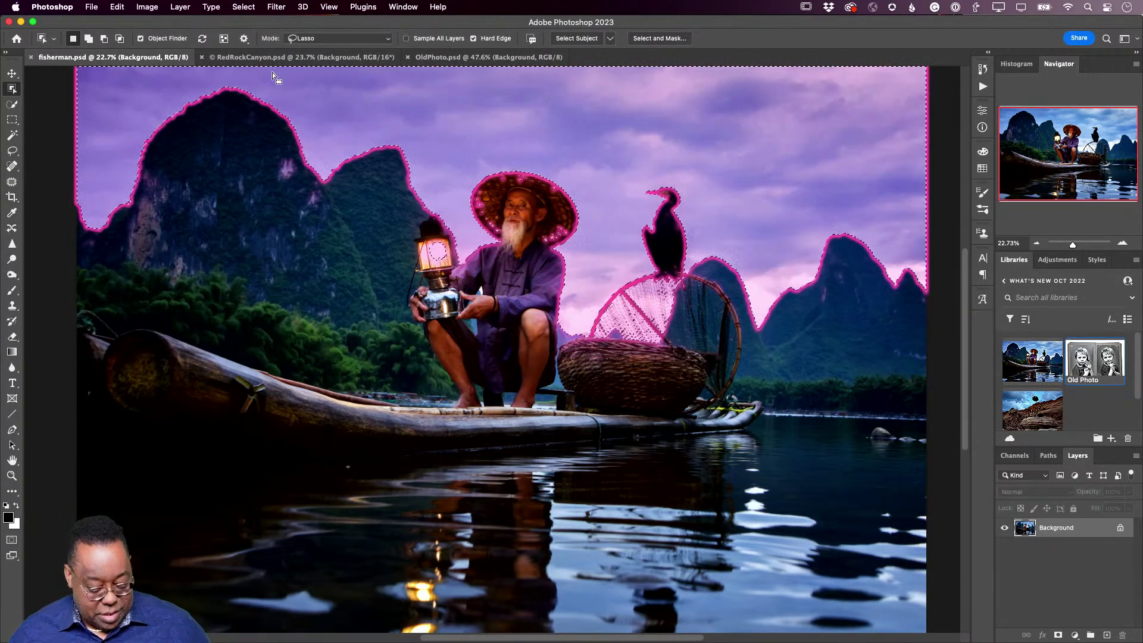
pyautogui.press('super+d')
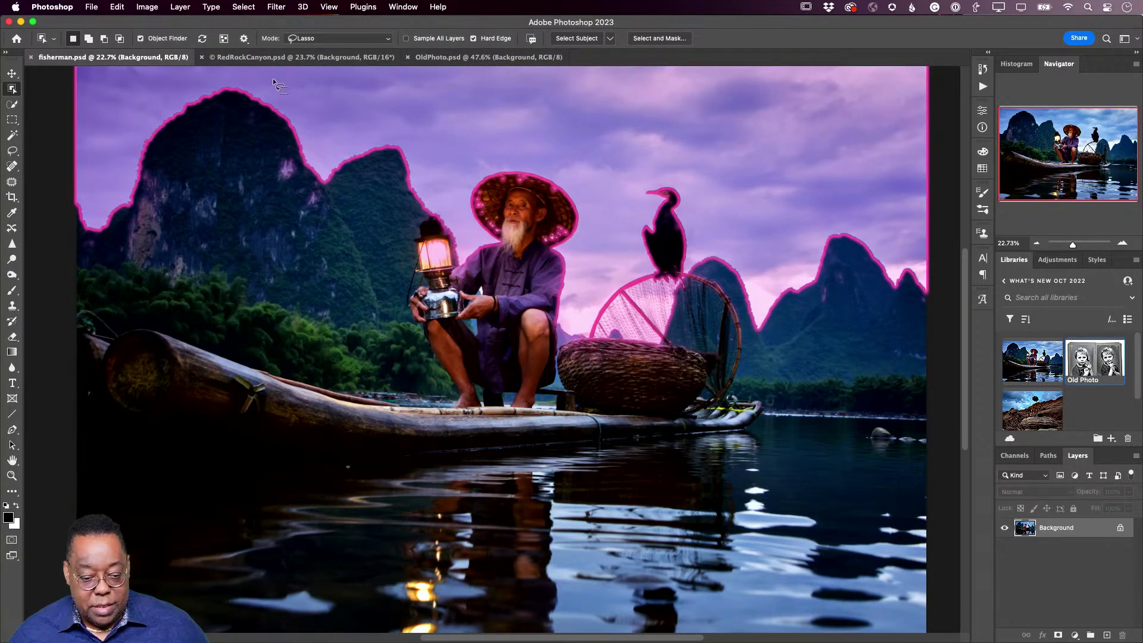
pyautogui.press('v')
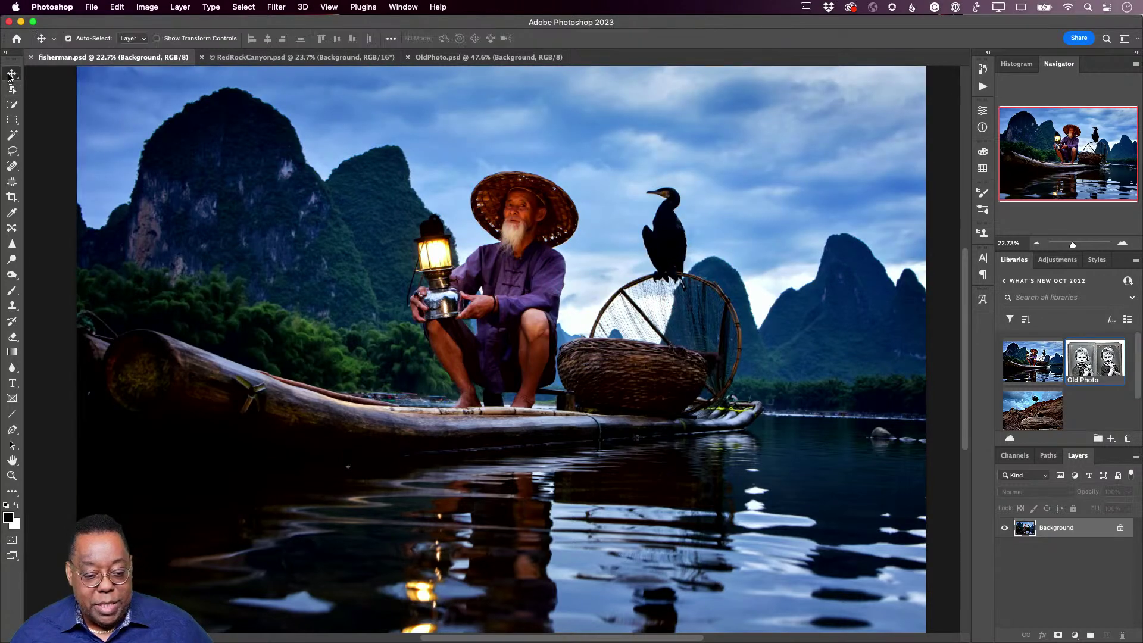
# In RedRockCanyon.psd, select the octagonal softbox with the Object Selection tool and add the black bag at its base
pyautogui.click(250, 58)
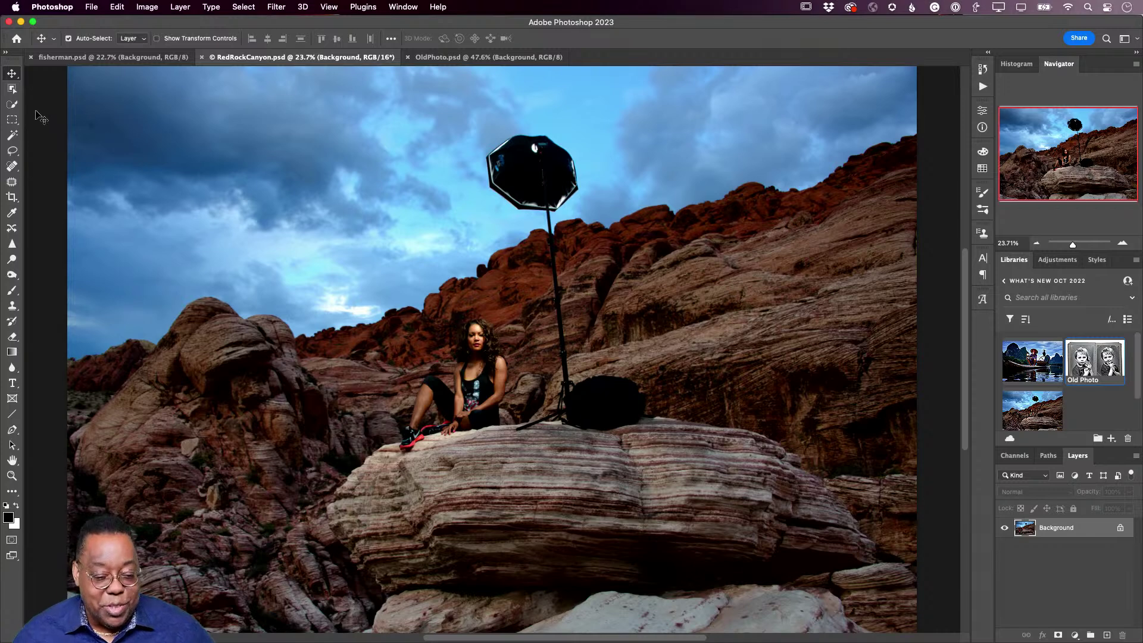
pyautogui.click(13, 89)
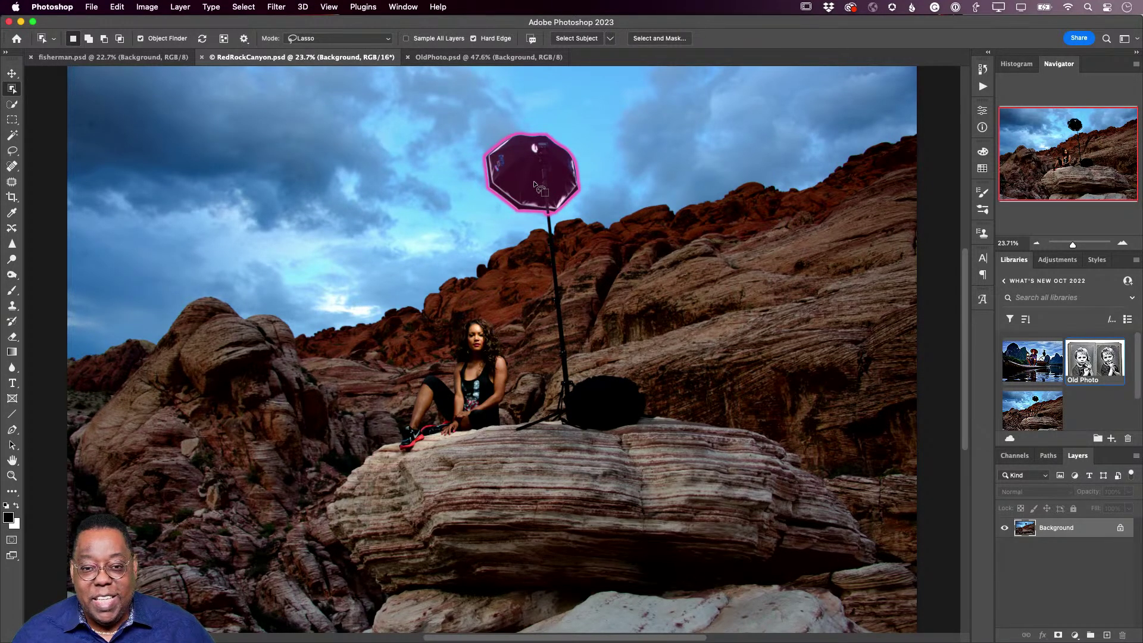
pyautogui.click(533, 186)
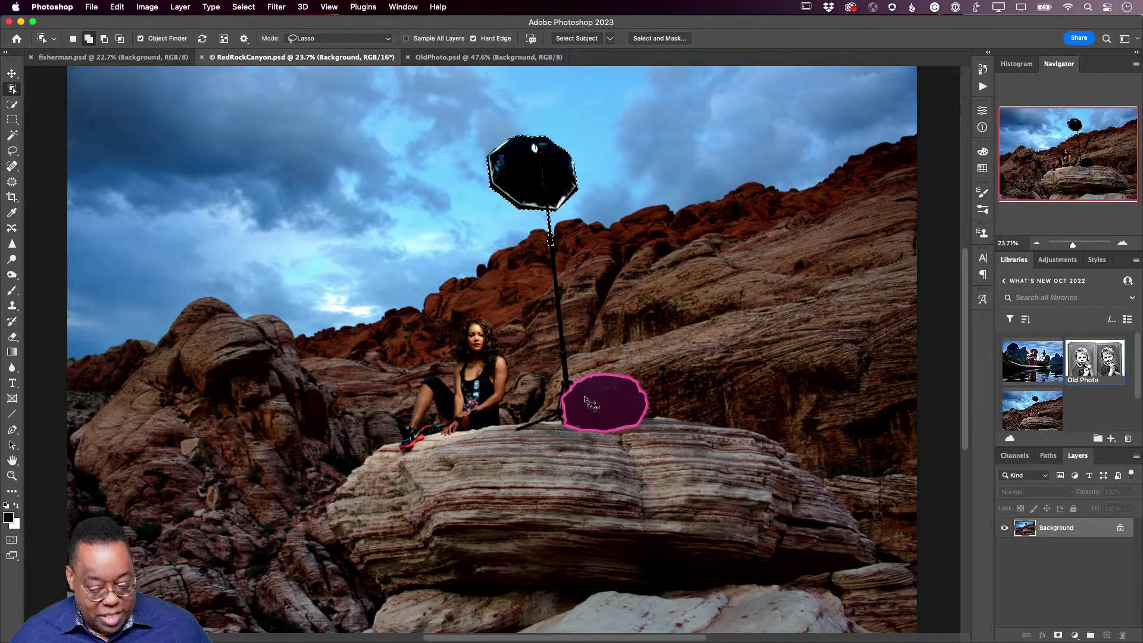
pyautogui.press('shift')
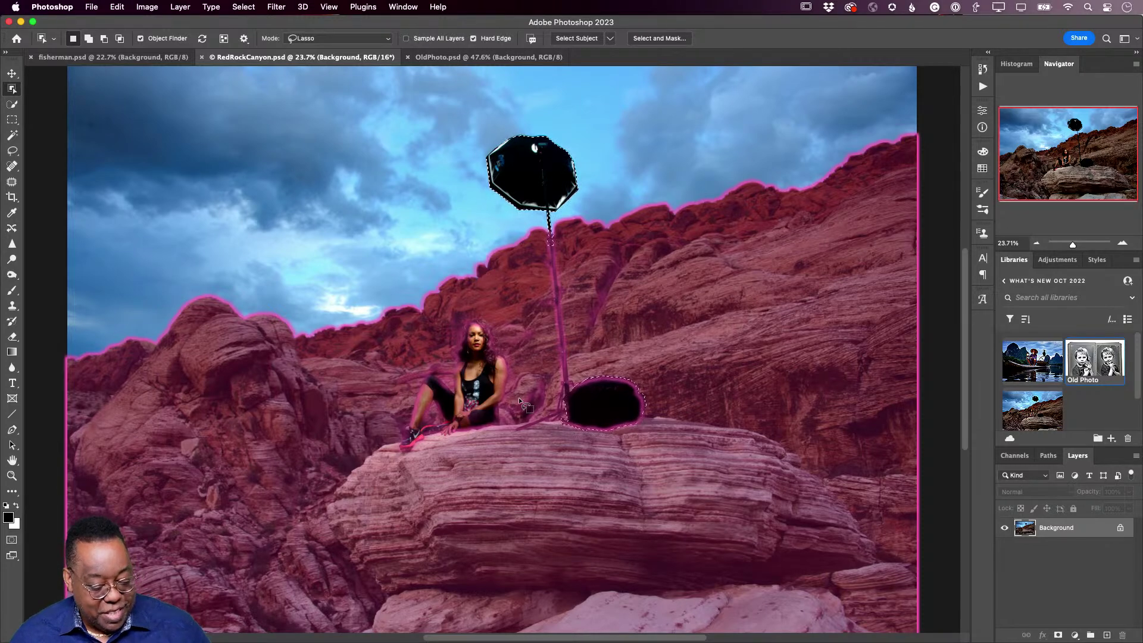
pyautogui.press('shift')
pyautogui.keyDown('shift'); pyautogui.click(577, 413); pyautogui.keyUp('shift')
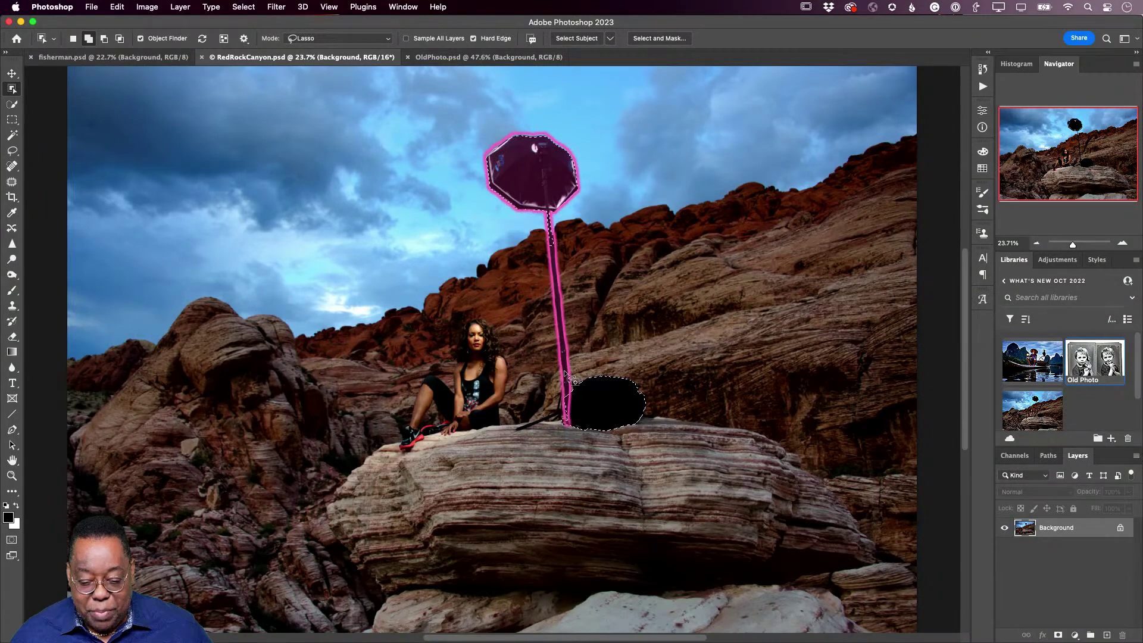
# Add the light stand's pole and its tripod legs on the rock to the selection
pyautogui.keyDown('shift'); pyautogui.click(566, 378); pyautogui.keyUp('shift')
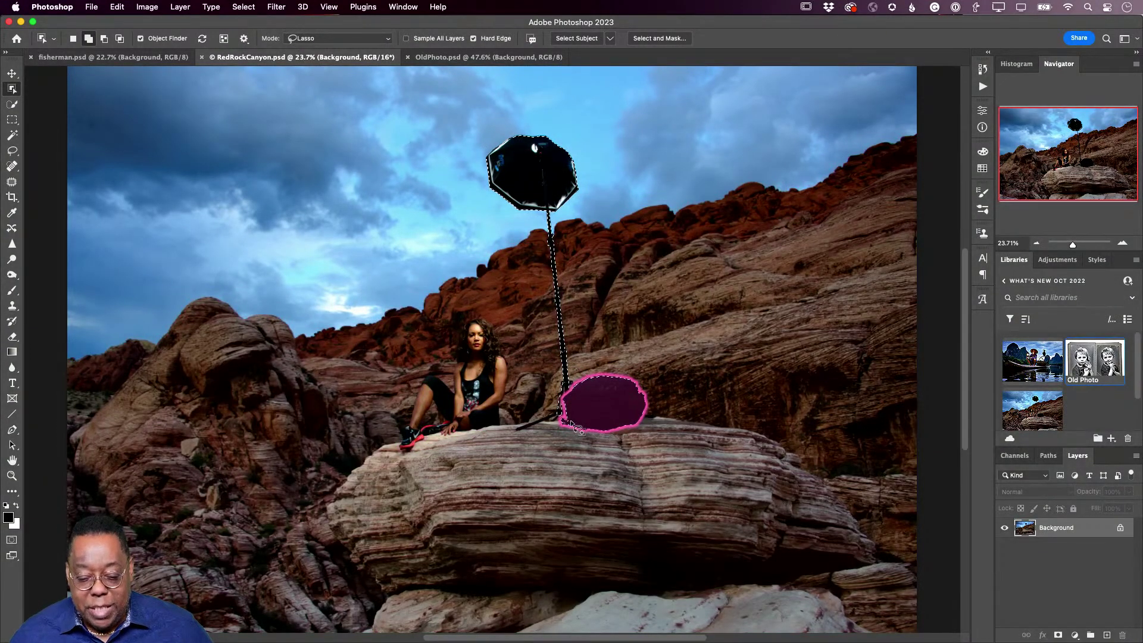
pyautogui.keyDown('shift'); pyautogui.click(568, 423); pyautogui.keyUp('shift')
pyautogui.moveTo(549, 407)
pyautogui.mouseDown()
pyautogui.moveTo(498, 434)
pyautogui.moveTo(532, 440)
pyautogui.moveTo(561, 406)
pyautogui.mouseUp()
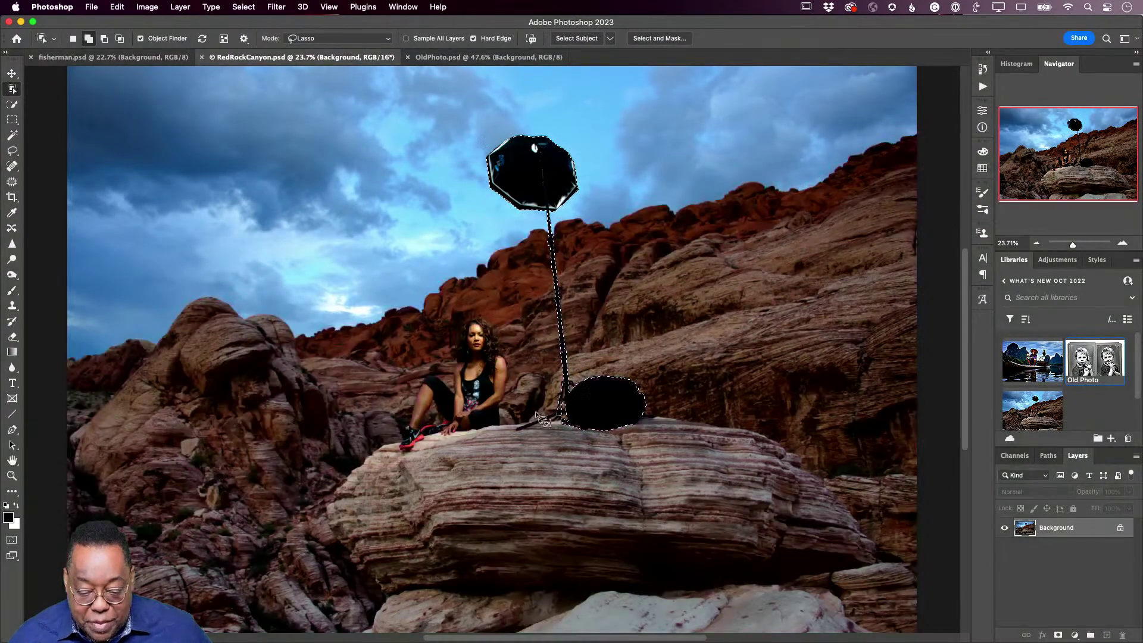
pyautogui.moveTo(524, 424)
pyautogui.mouseDown()
pyautogui.moveTo(512, 430)
pyautogui.moveTo(565, 417)
pyautogui.moveTo(519, 426)
pyautogui.mouseUp()
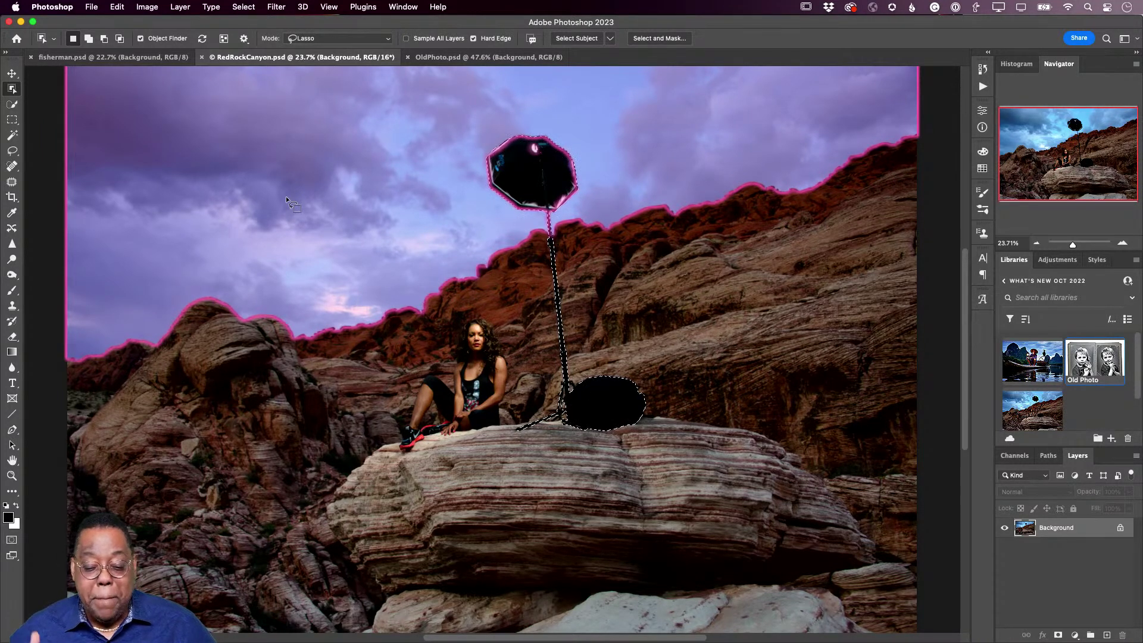
pyautogui.click(12, 73)
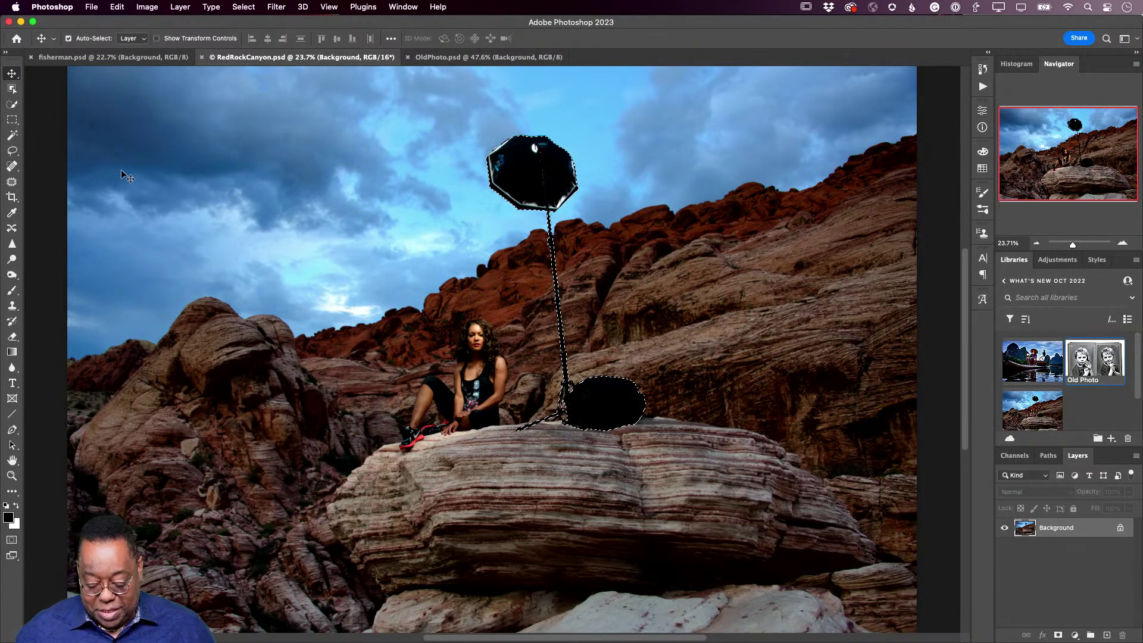
pyautogui.press('i')
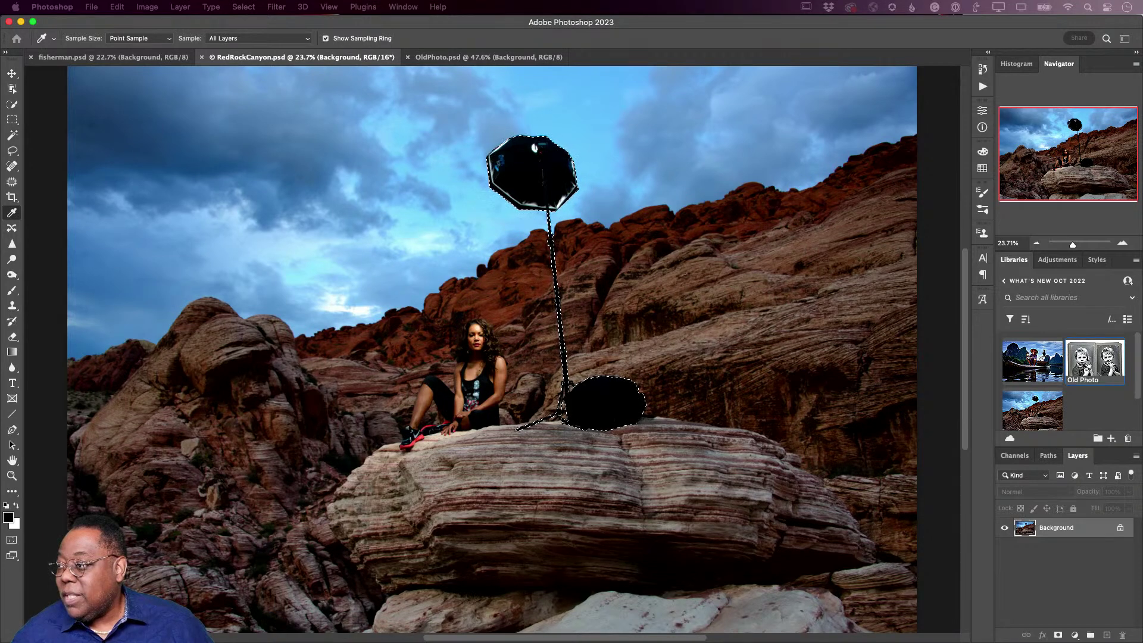
pyautogui.press('v')
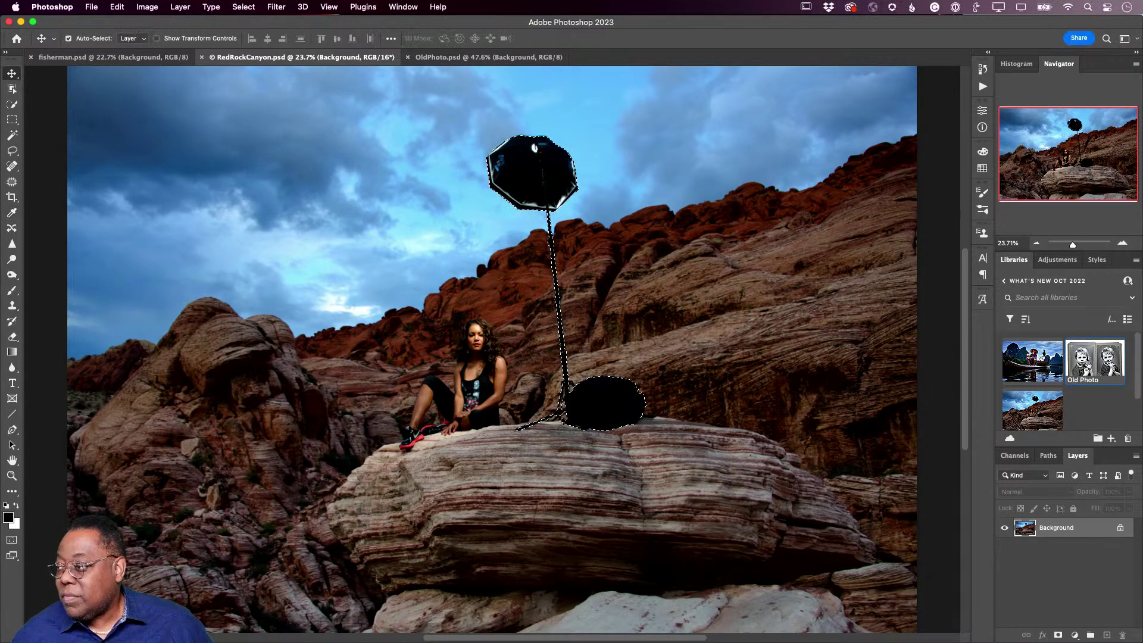
# Delete and fill the selected softbox, stand and bag from their surroundings, undoing and repeating the removal once
pyautogui.click(12, 88)
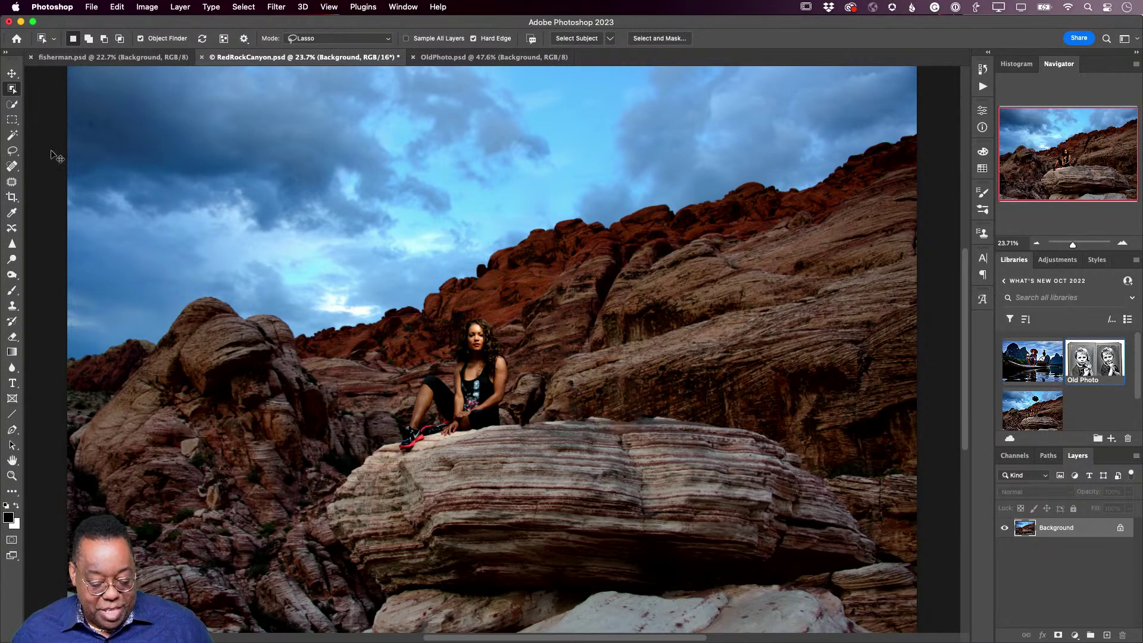
pyautogui.press('super+z')
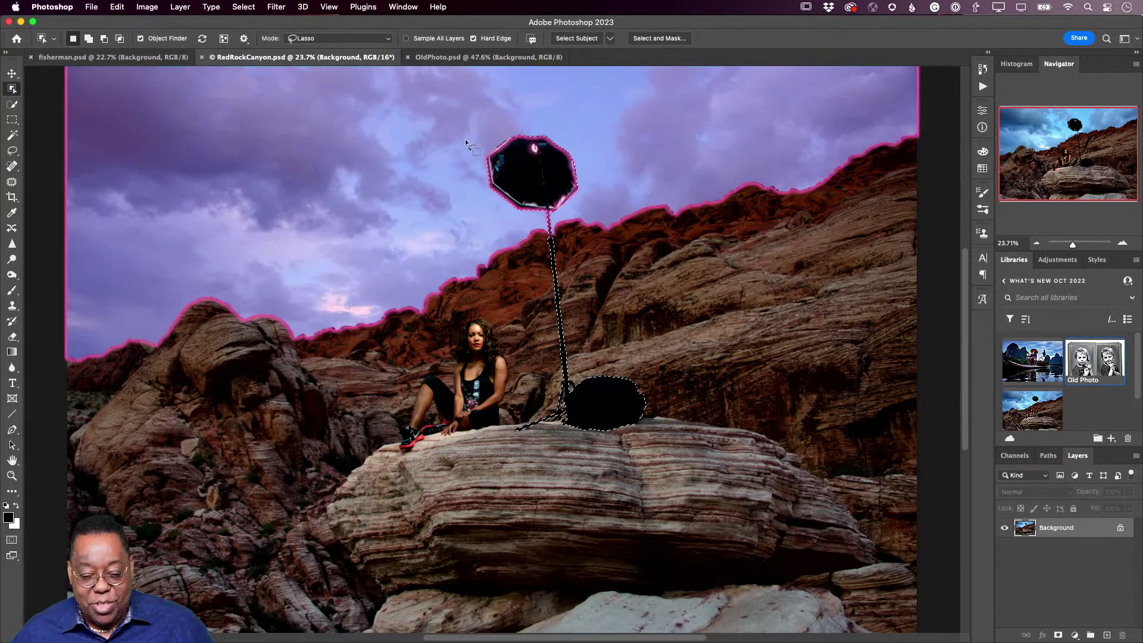
pyautogui.press('shift')
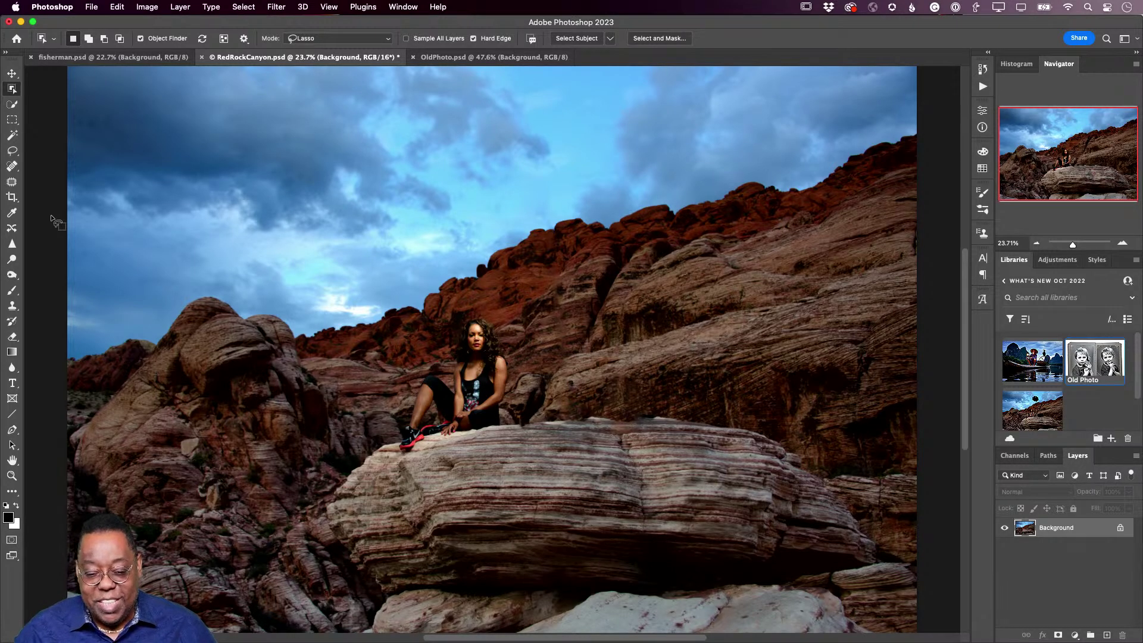
pyautogui.hscroll(3, 417, 298)
pyautogui.scroll(-1, 417, 298)
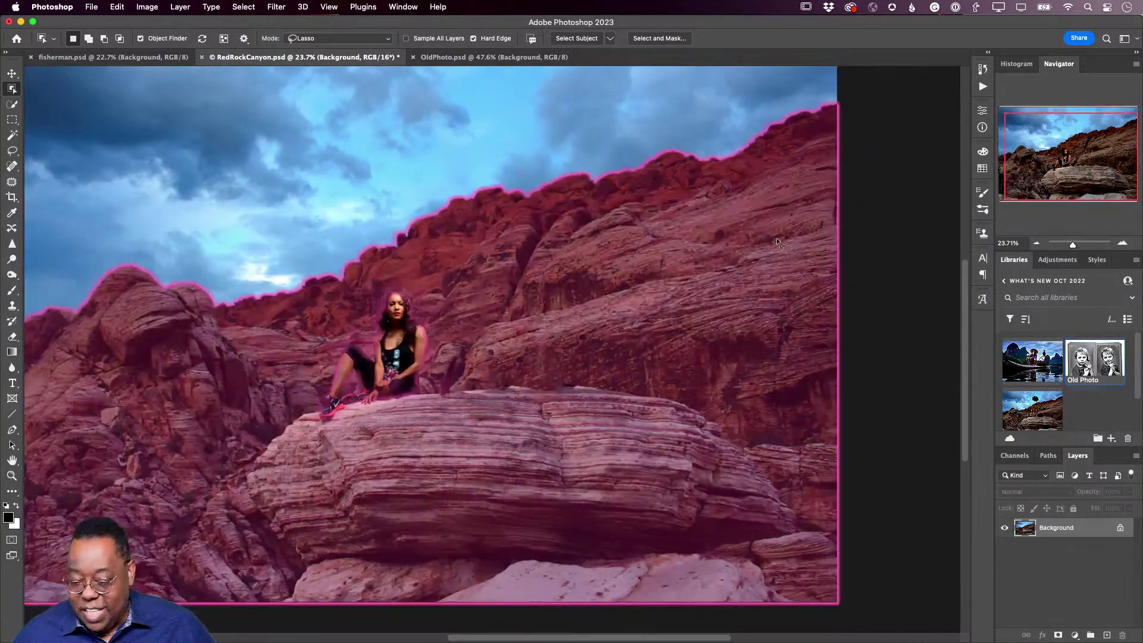
pyautogui.hscroll(-2, 747, 351)
pyautogui.scroll(1, 747, 352)
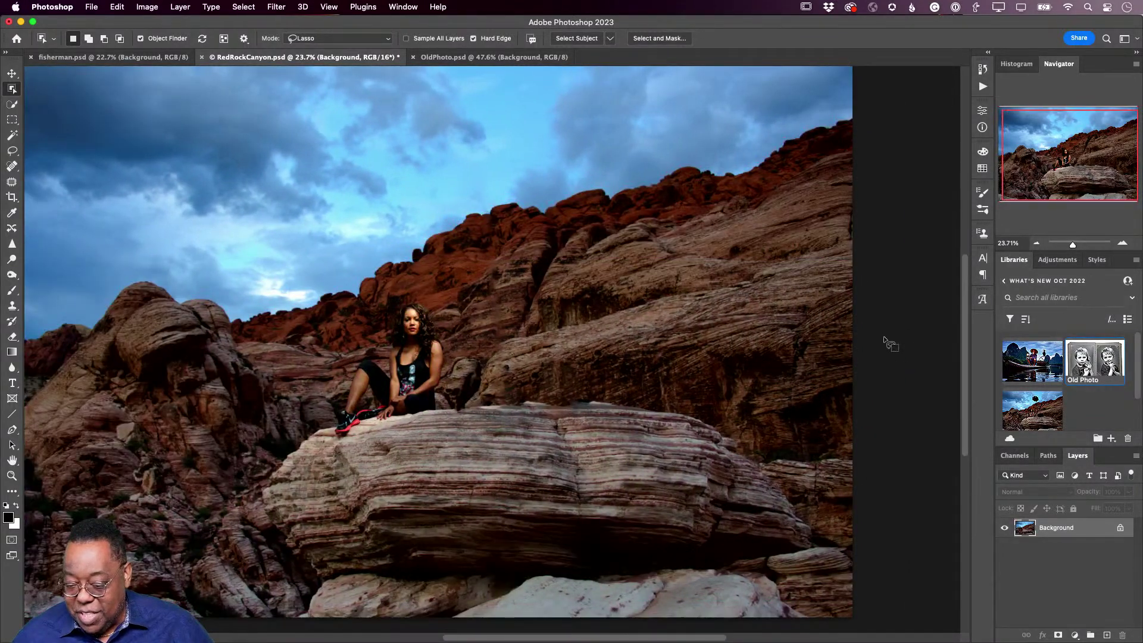
# Open the Horses image from the Adobe Live 2022 library
pyautogui.click(1004, 283)
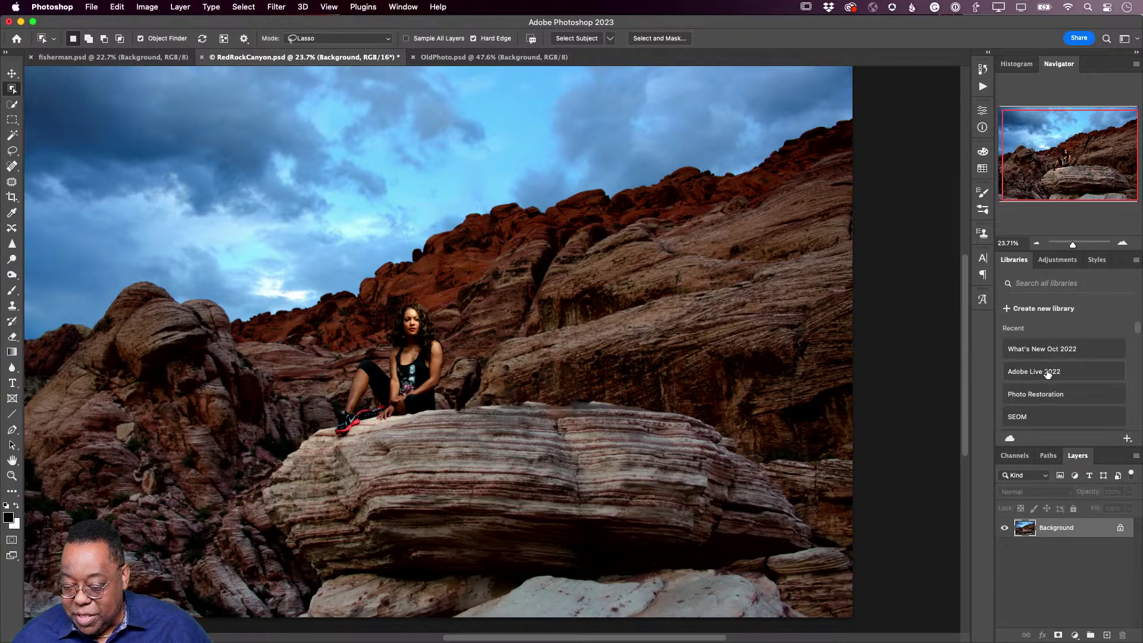
pyautogui.click(1048, 373)
pyautogui.scroll(-5, 1060, 389)
pyautogui.scroll(-8, 1061, 390)
pyautogui.doubleClick(1071, 388)
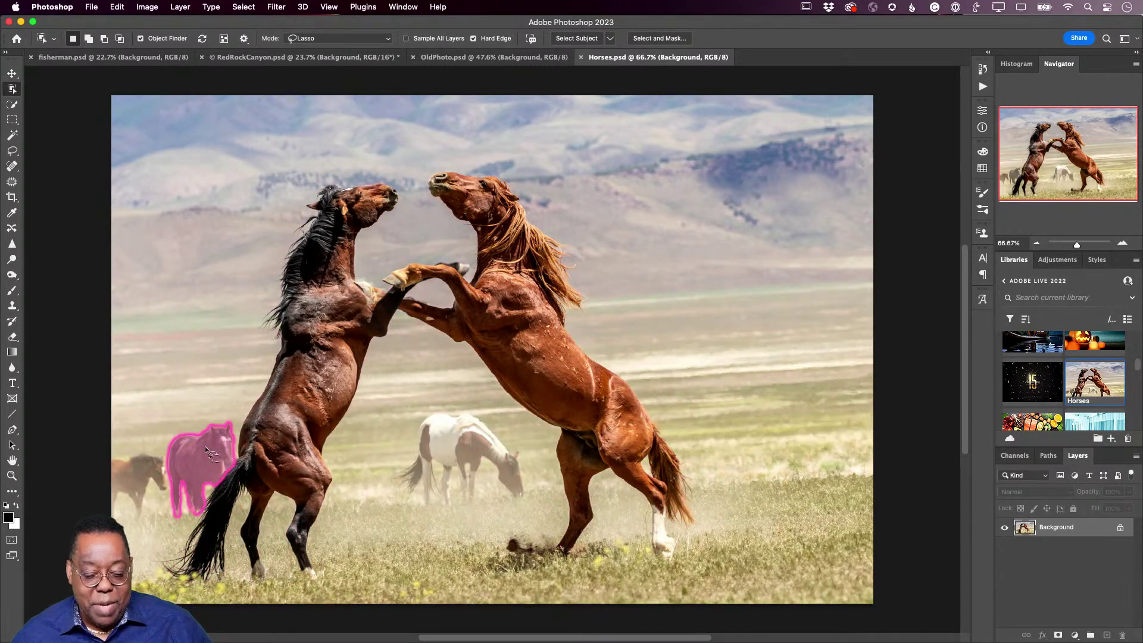
# Select the white horse grazing between the two rearing horses and delete it, filling from the surroundings
pyautogui.click(474, 450)
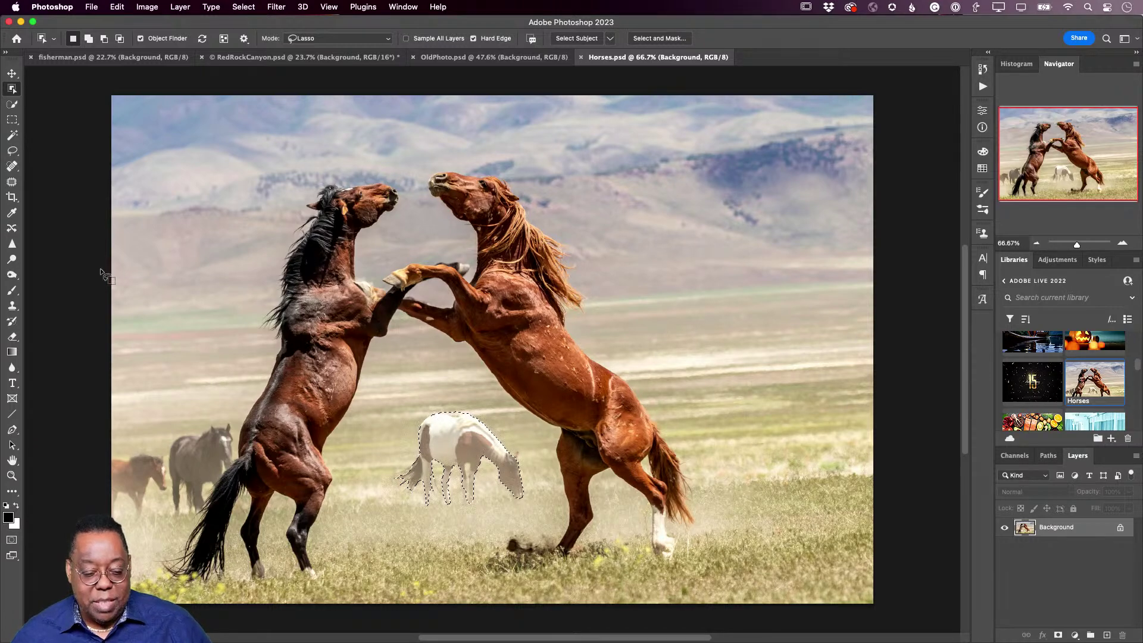
pyautogui.press('shift')
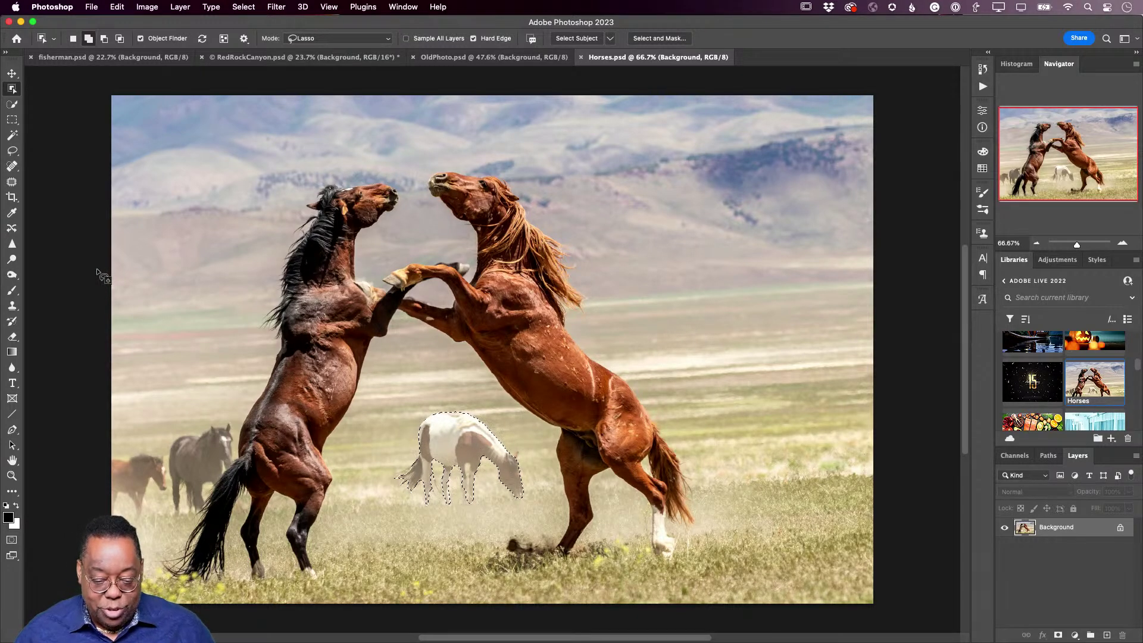
pyautogui.hotkey('shift', 'BackSpace')
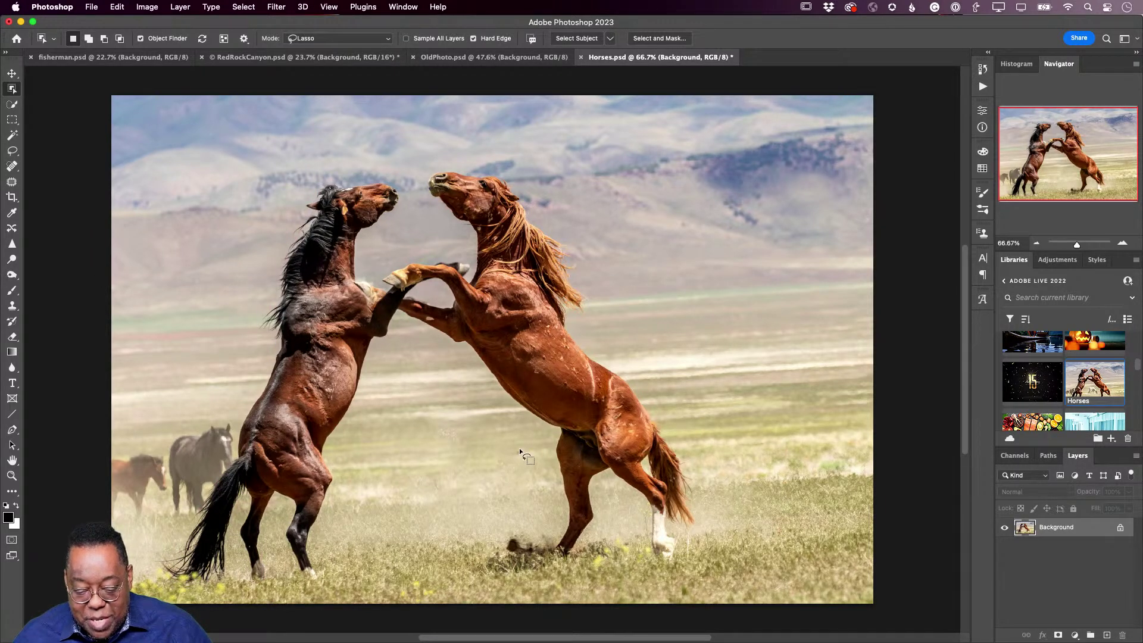
# Lasso the small leftover spot where the white horse's head was, delete and fill it, and clear the selection
pyautogui.moveTo(518, 454); pyautogui.dragTo(518, 454)
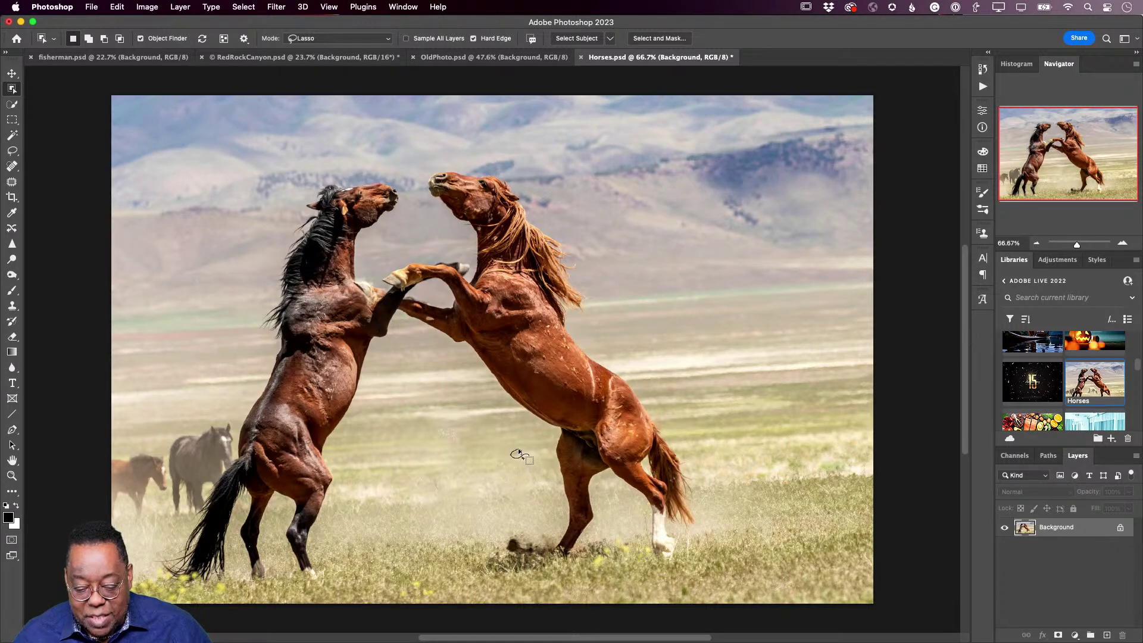
pyautogui.press('shift')
pyautogui.press('super+d')
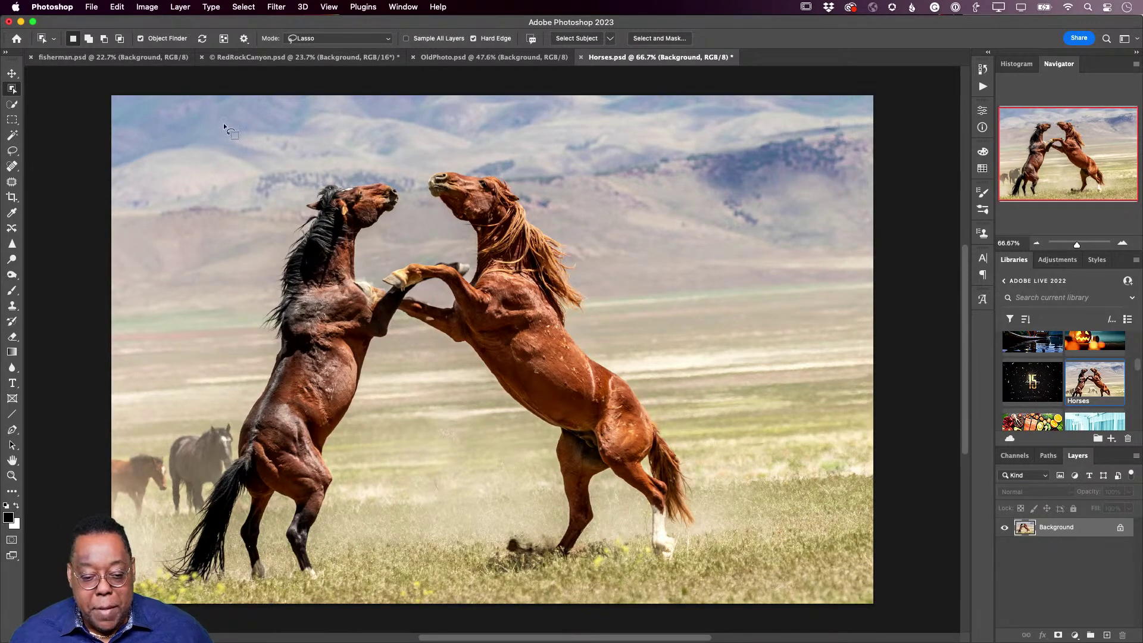
# Enable the Photo Restoration neural filter on OldPhoto.psd and set Scratch reduction to 100
pyautogui.click(474, 57)
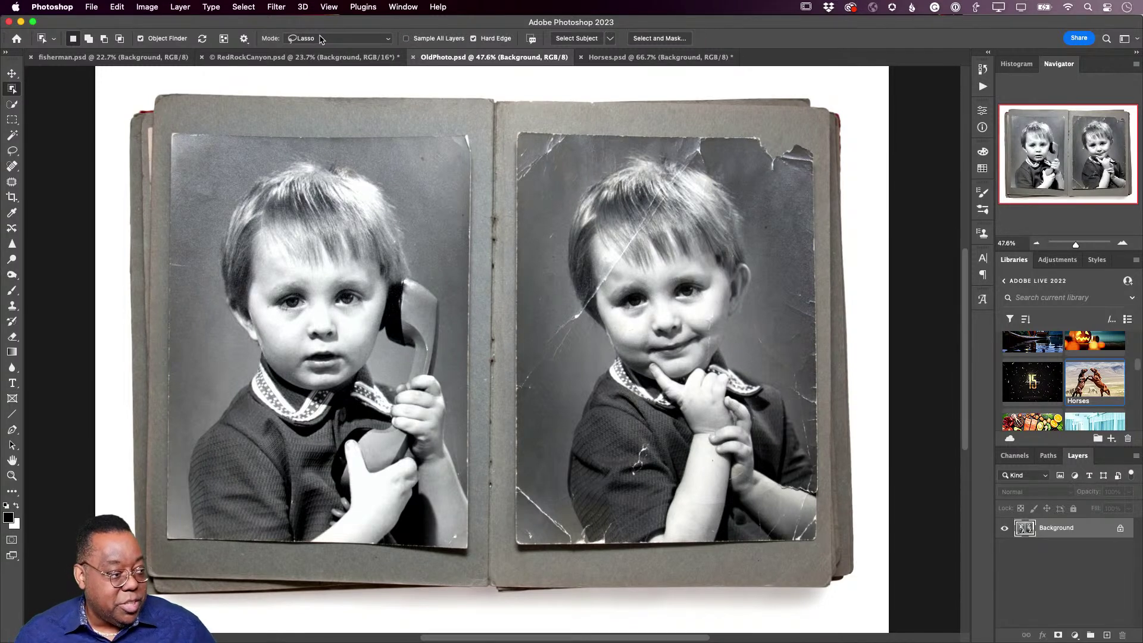
pyautogui.click(276, 7)
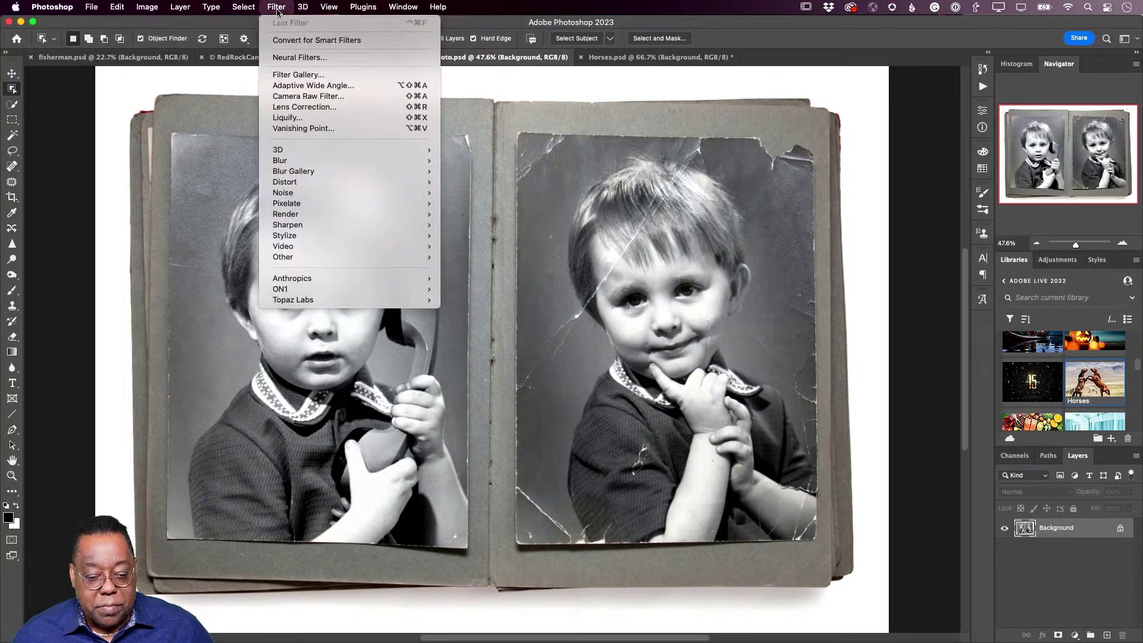
pyautogui.click(291, 58)
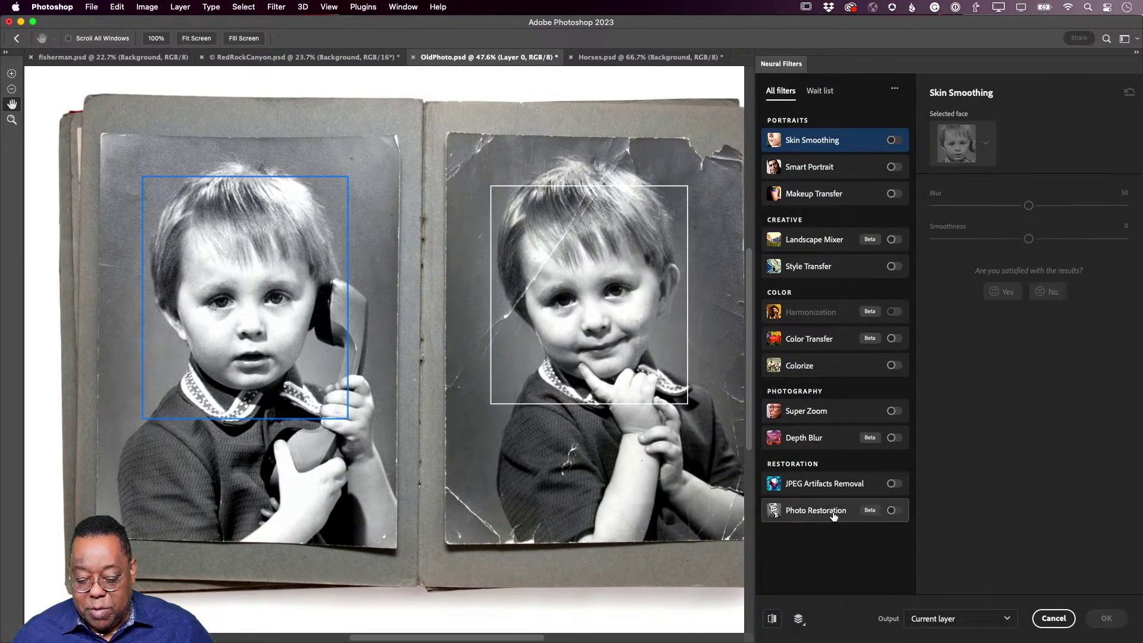
pyautogui.moveTo(833, 516)
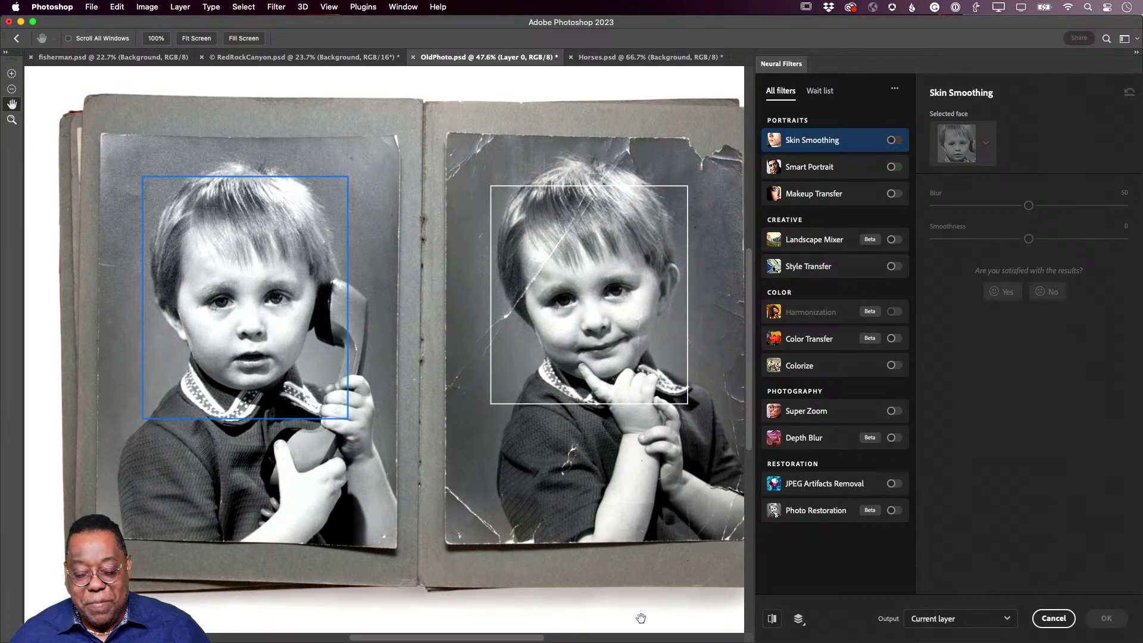
pyautogui.click(891, 511)
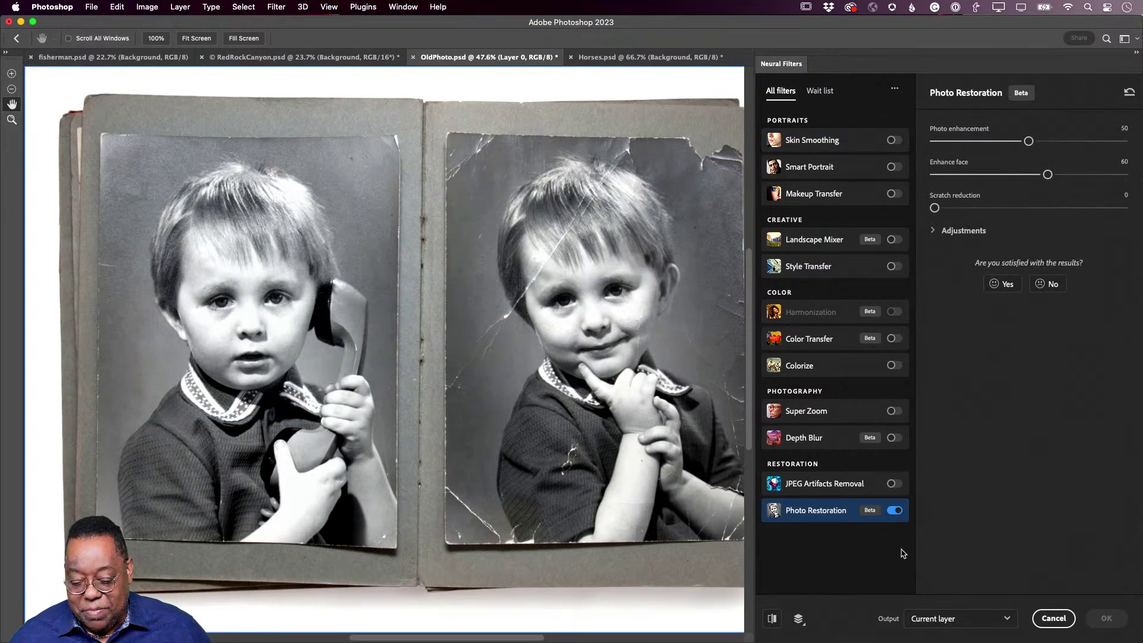
pyautogui.moveTo(998, 208); pyautogui.dragTo(1131, 209)
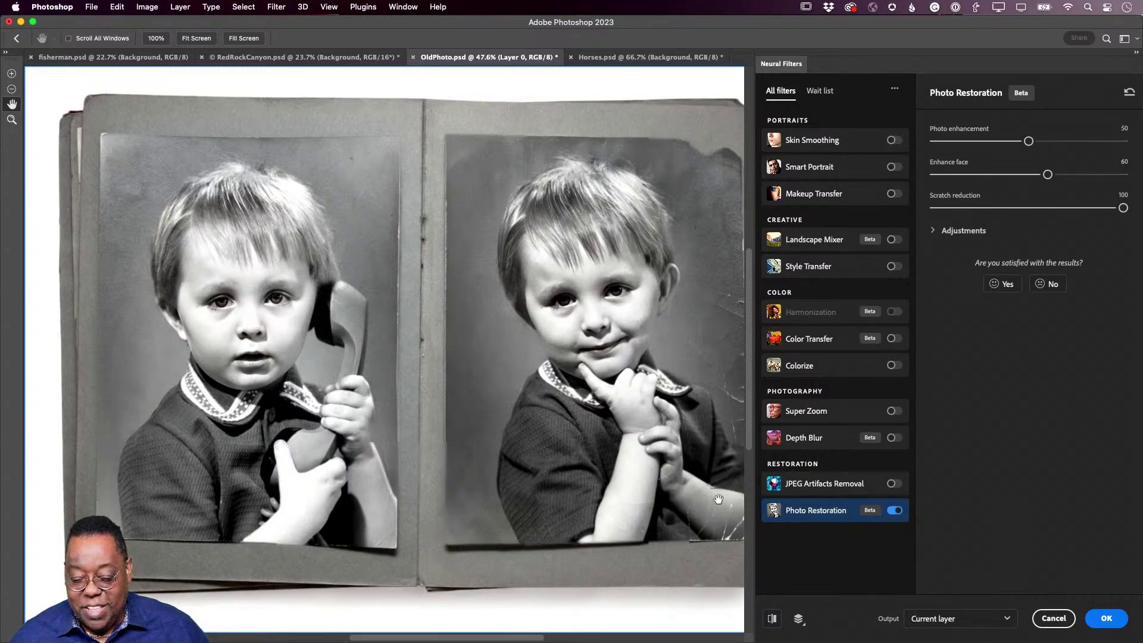
pyautogui.moveTo(767, 637)
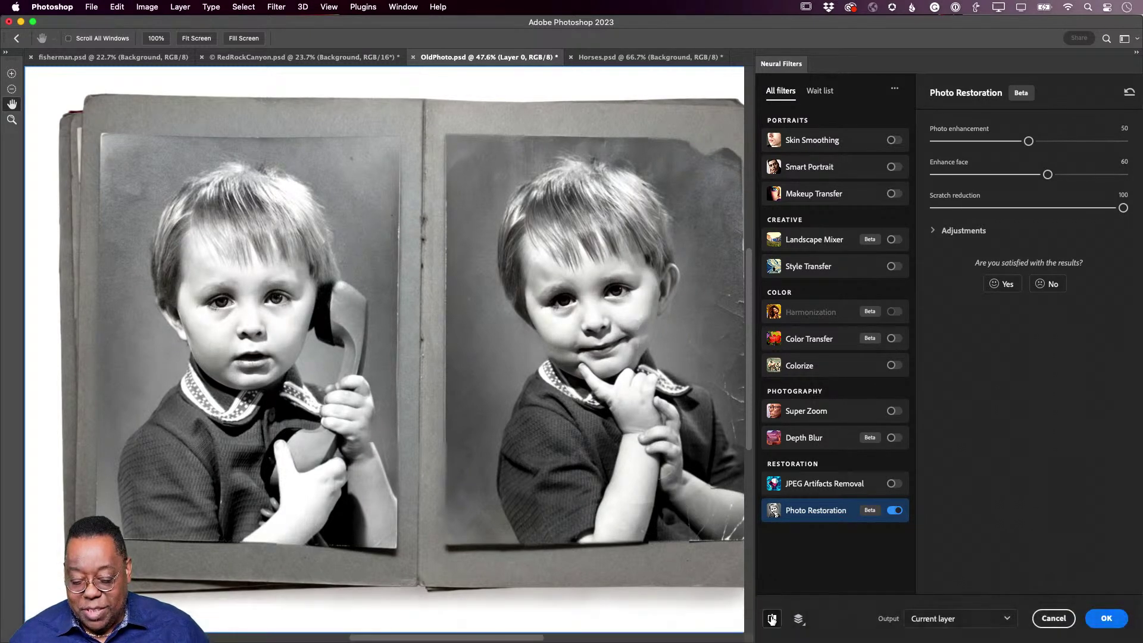
# Compare the OldPhoto.psd preview with and without the Photo Restoration filter several times
pyautogui.click(772, 619)
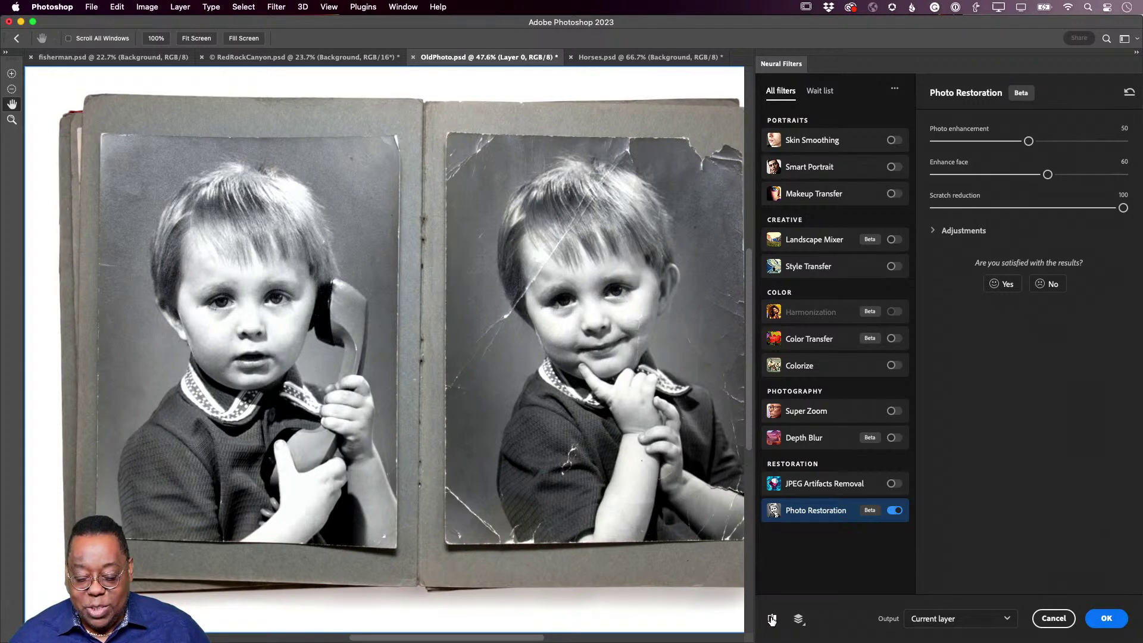
pyautogui.click(772, 619)
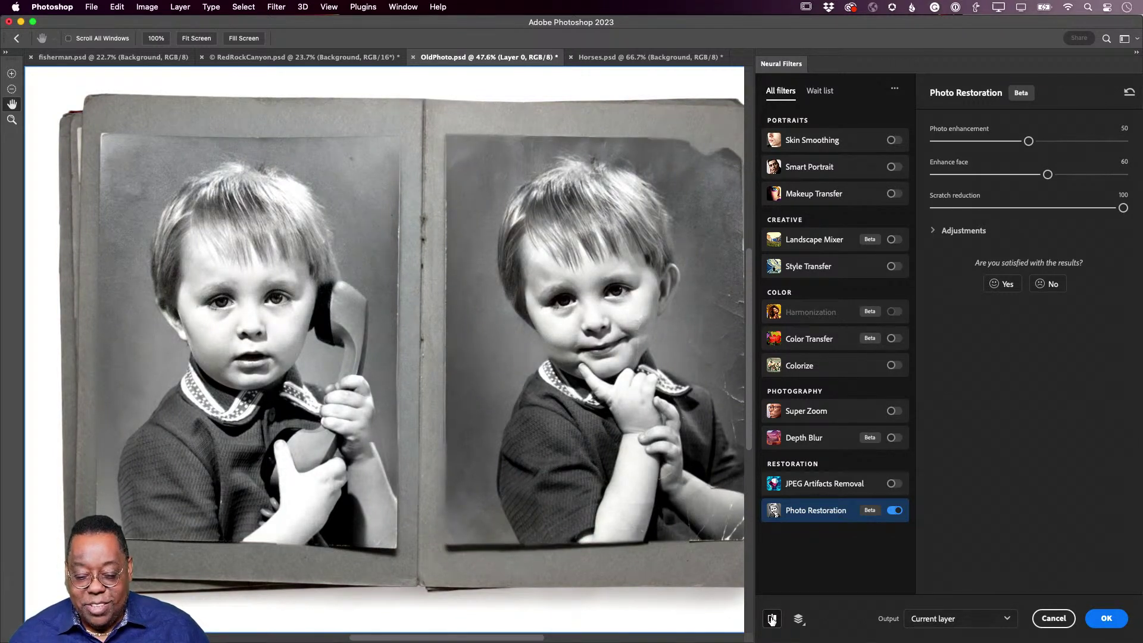
pyautogui.click(771, 619)
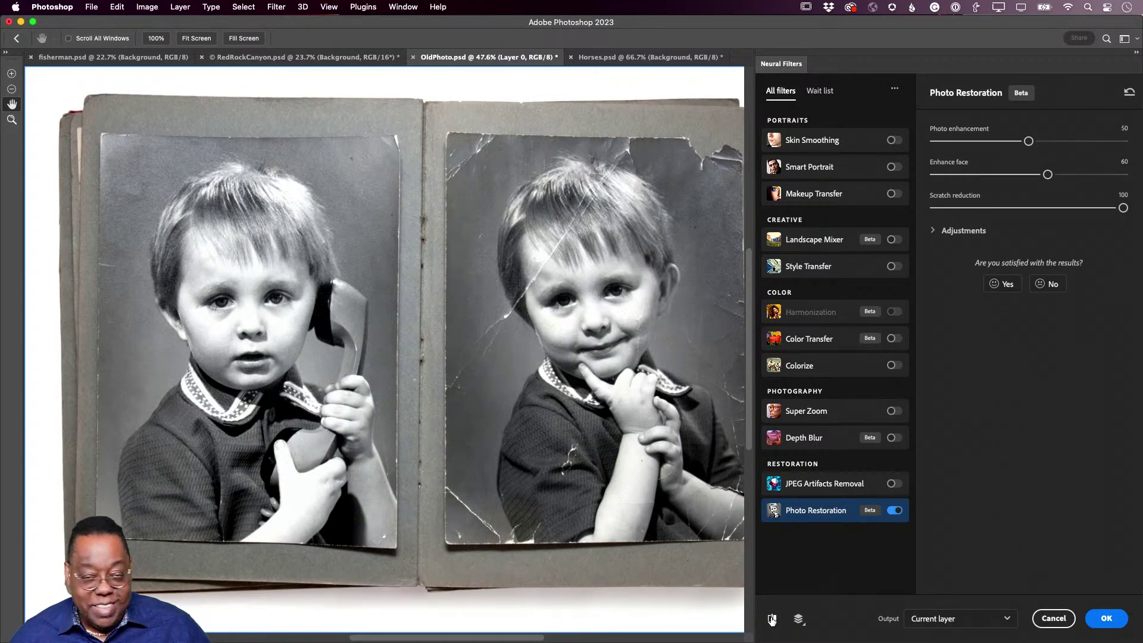
pyautogui.click(771, 619)
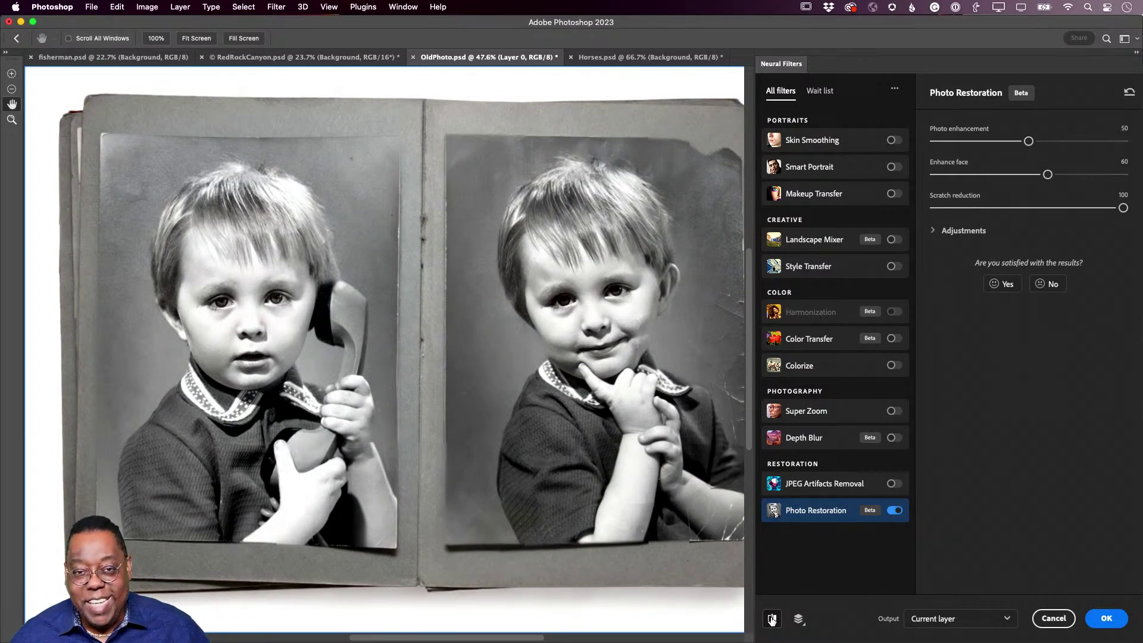
pyautogui.click(771, 619)
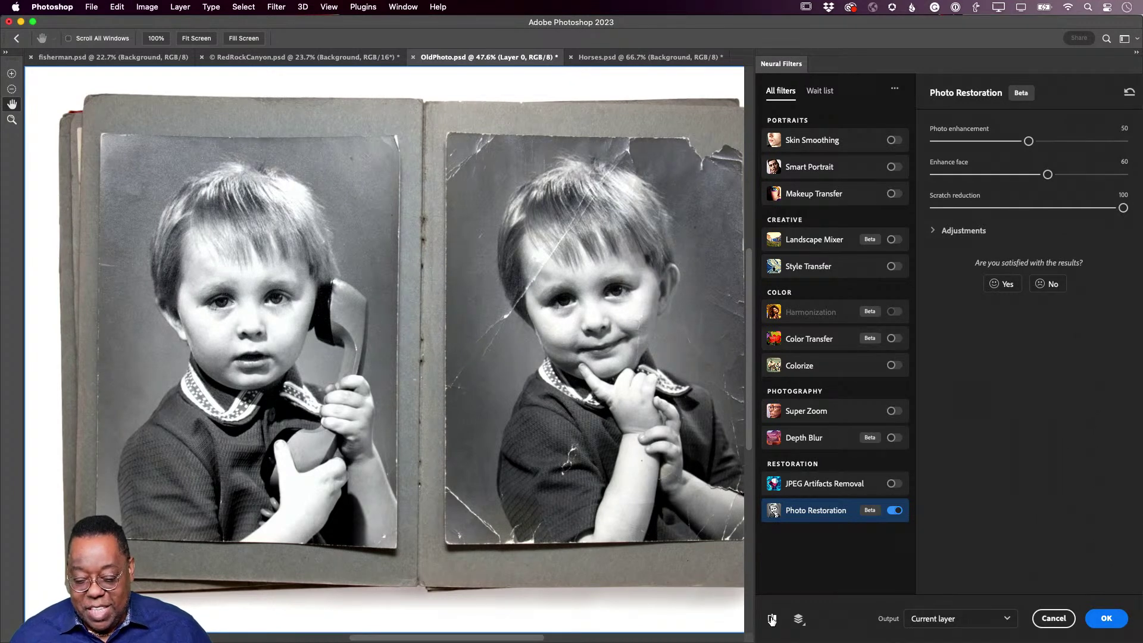
pyautogui.click(772, 619)
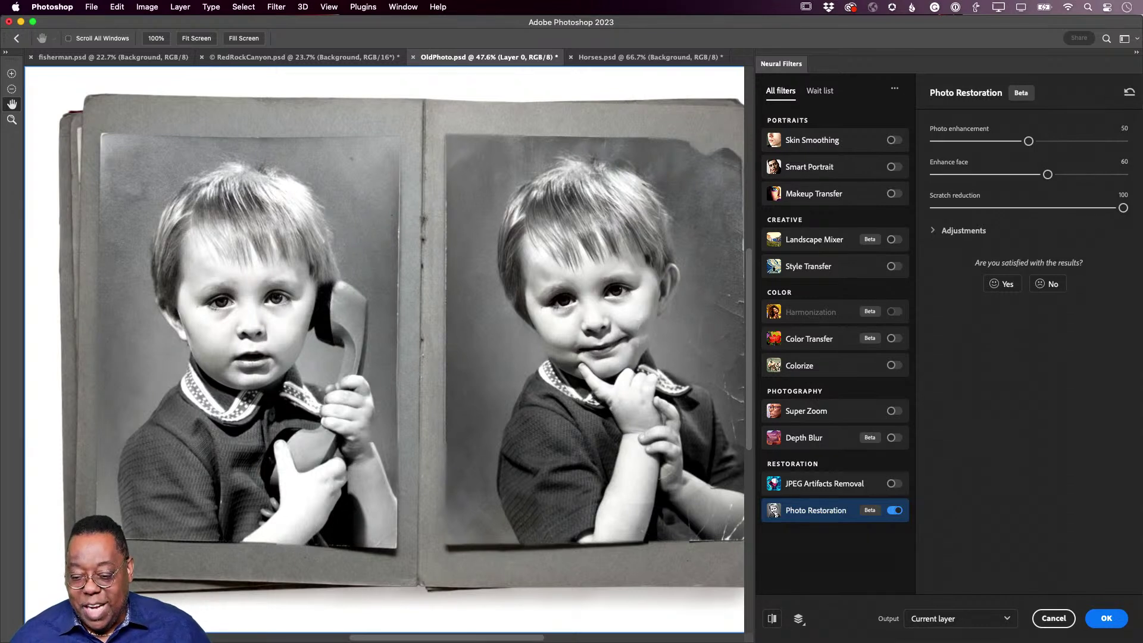
# Try Scratch reduction at 0, 61 and 31, and return it to 100
pyautogui.moveTo(1123, 208); pyautogui.dragTo(847, 239)
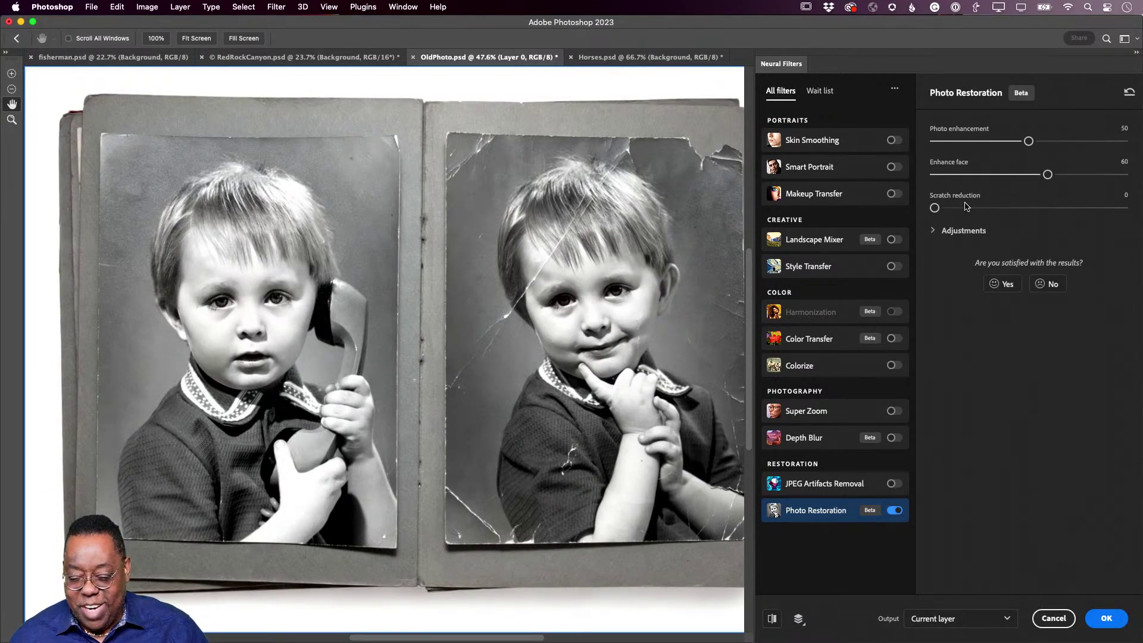
pyautogui.moveTo(935, 208); pyautogui.dragTo(1050, 209)
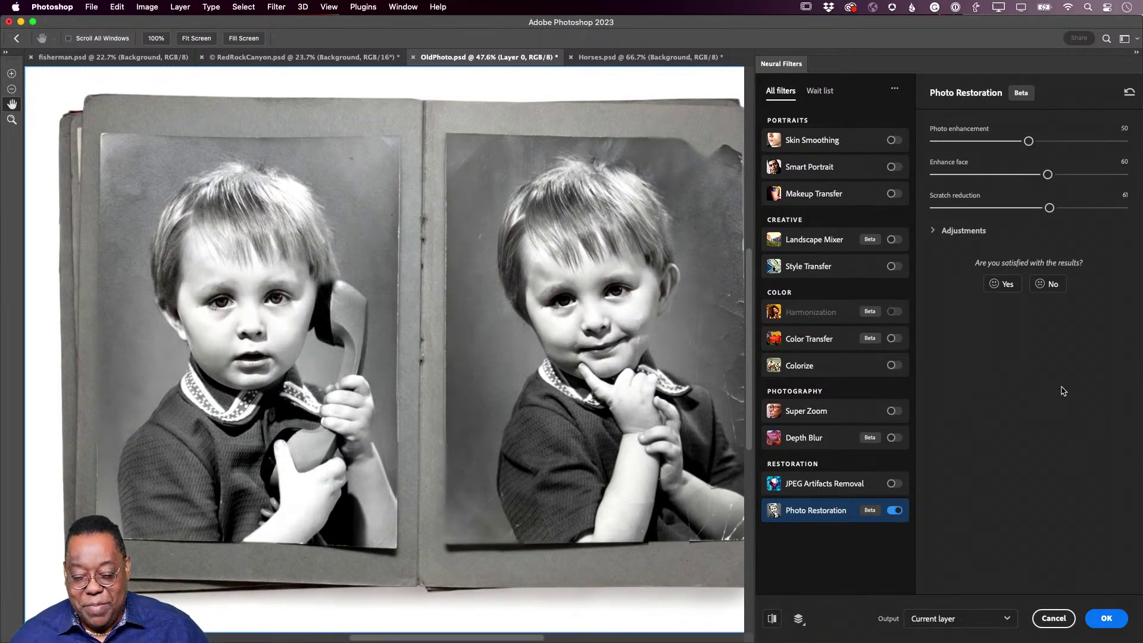
pyautogui.moveTo(1049, 208); pyautogui.dragTo(993, 208)
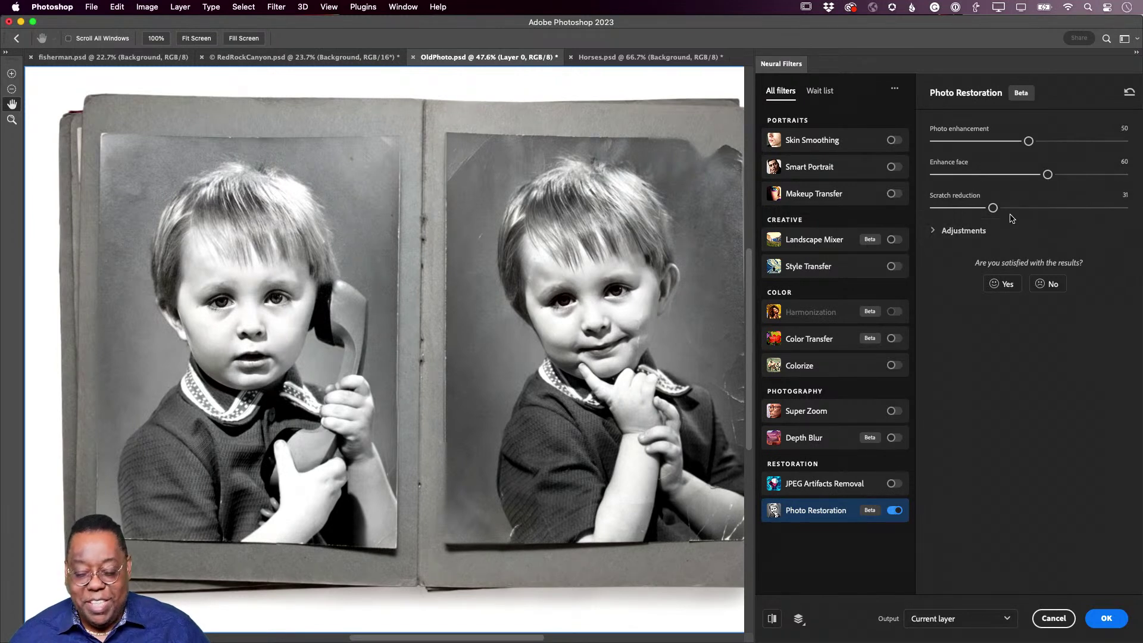
pyautogui.moveTo(993, 208); pyautogui.dragTo(1141, 226)
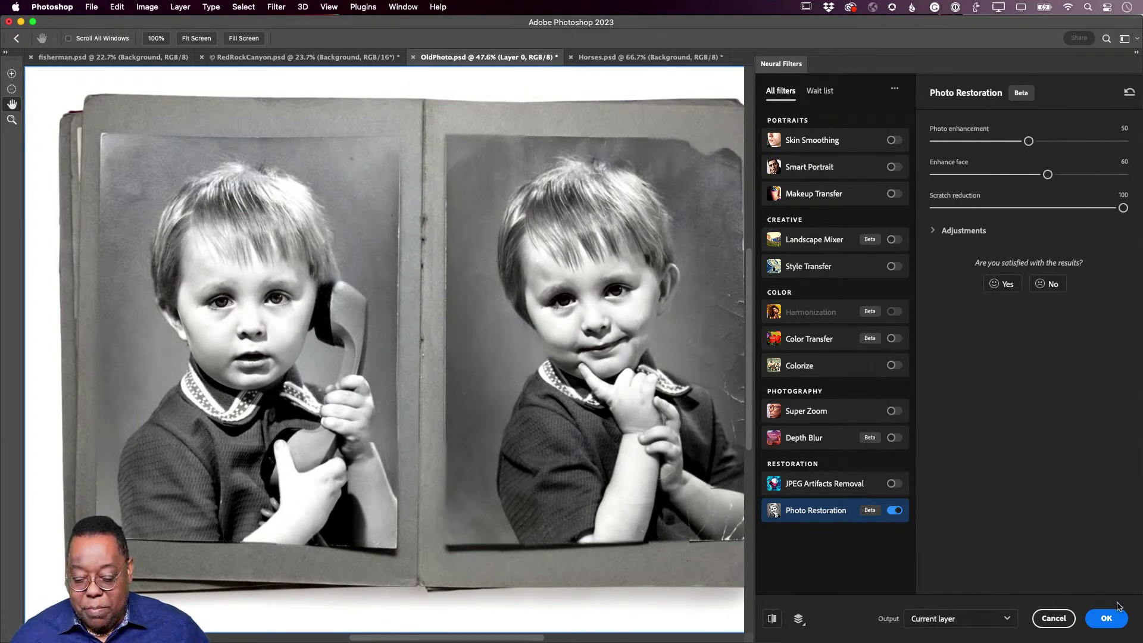
# Set the Photo Restoration output to New layer and apply the filter
pyautogui.click(997, 622)
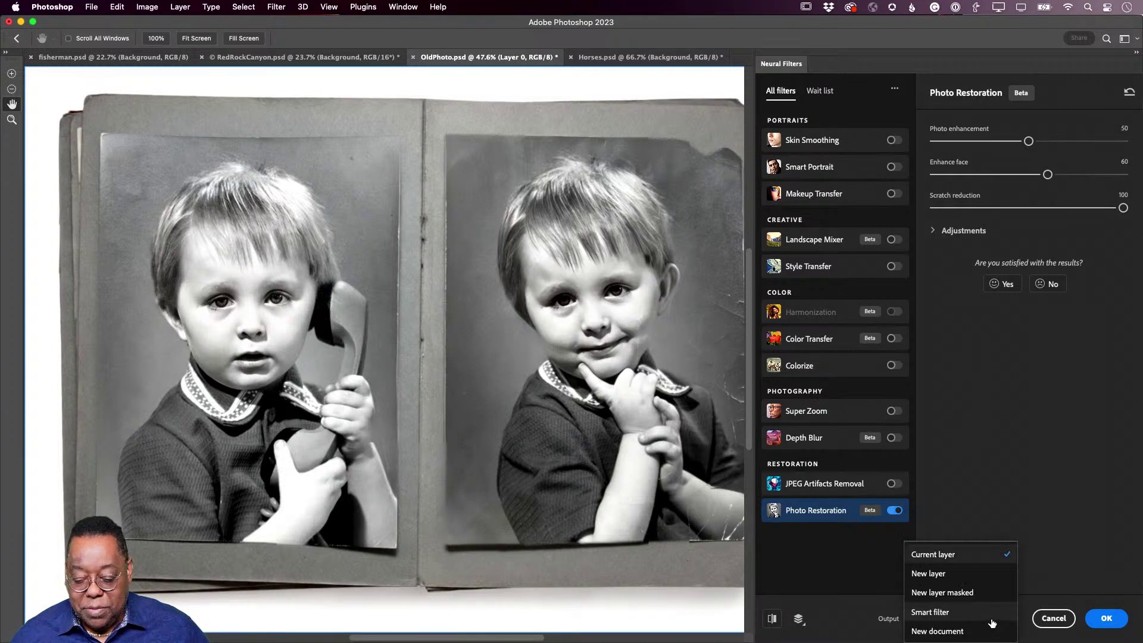
pyautogui.click(966, 573)
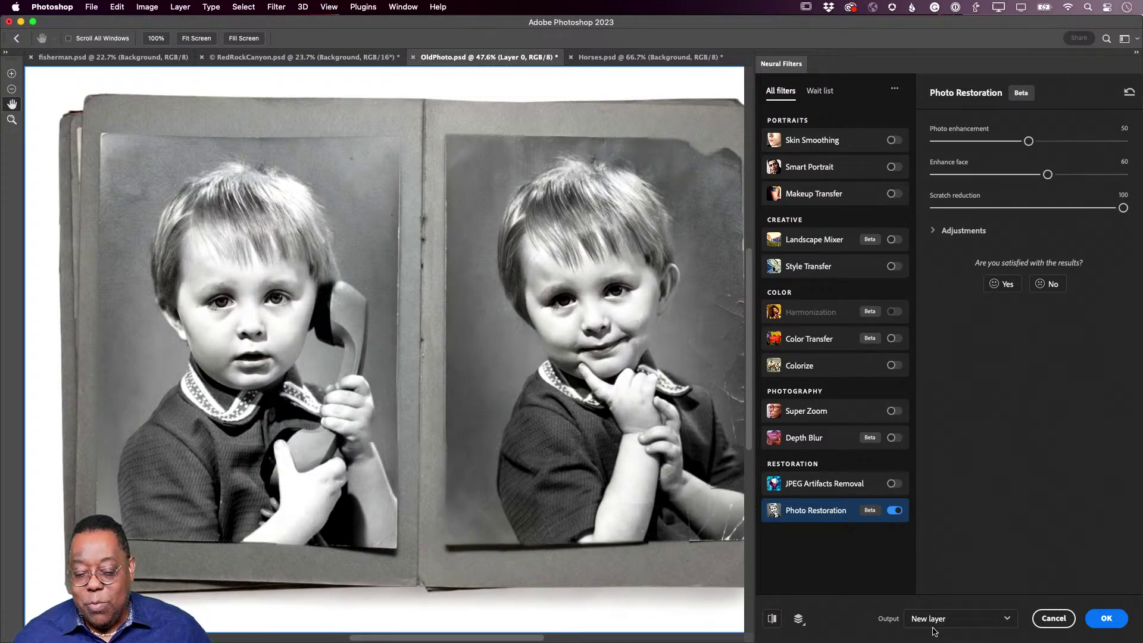
pyautogui.click(1106, 618)
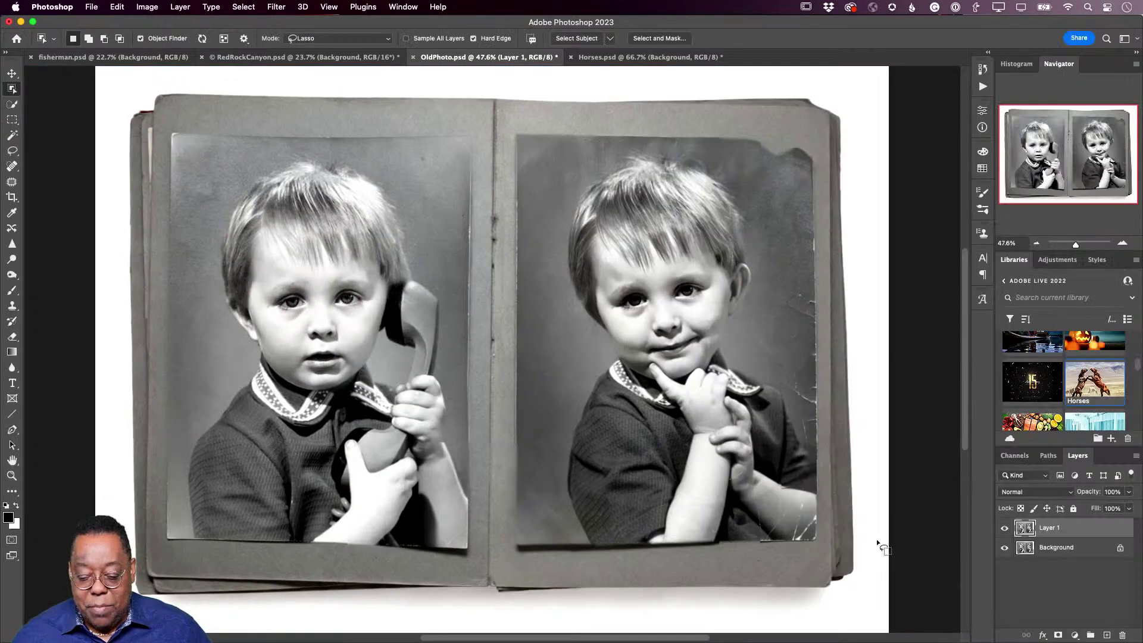
# Compare the restored layer with the original photo by hiding and showing Layer 1
pyautogui.click(1003, 529)
pyautogui.click(1004, 530)
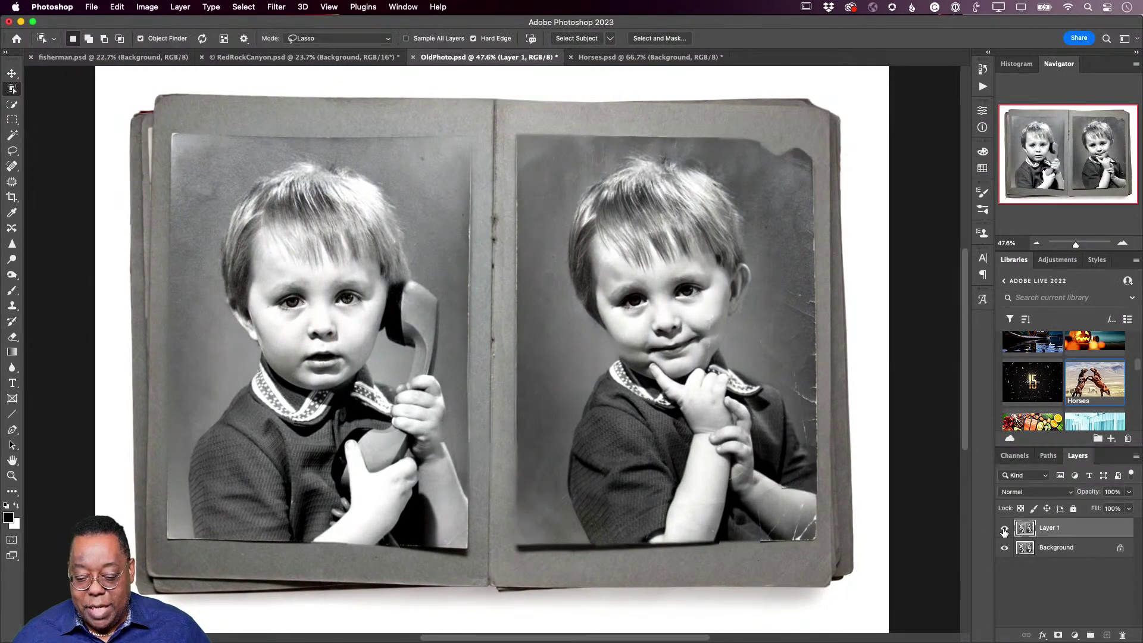
pyautogui.click(1003, 530)
pyautogui.click(1003, 530)
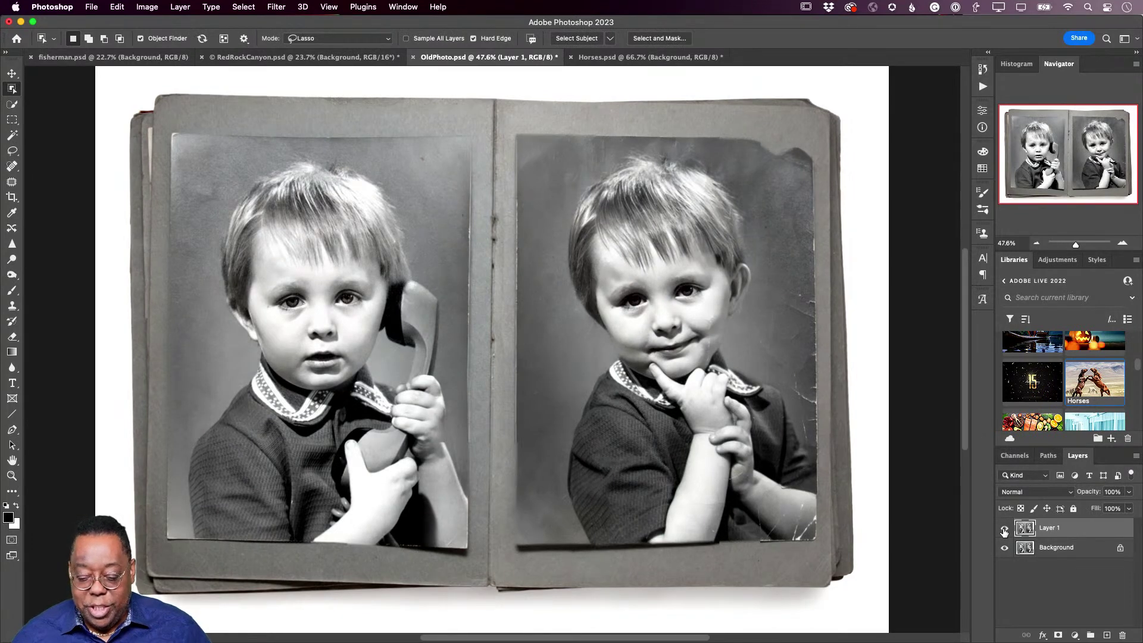
pyautogui.click(1004, 548)
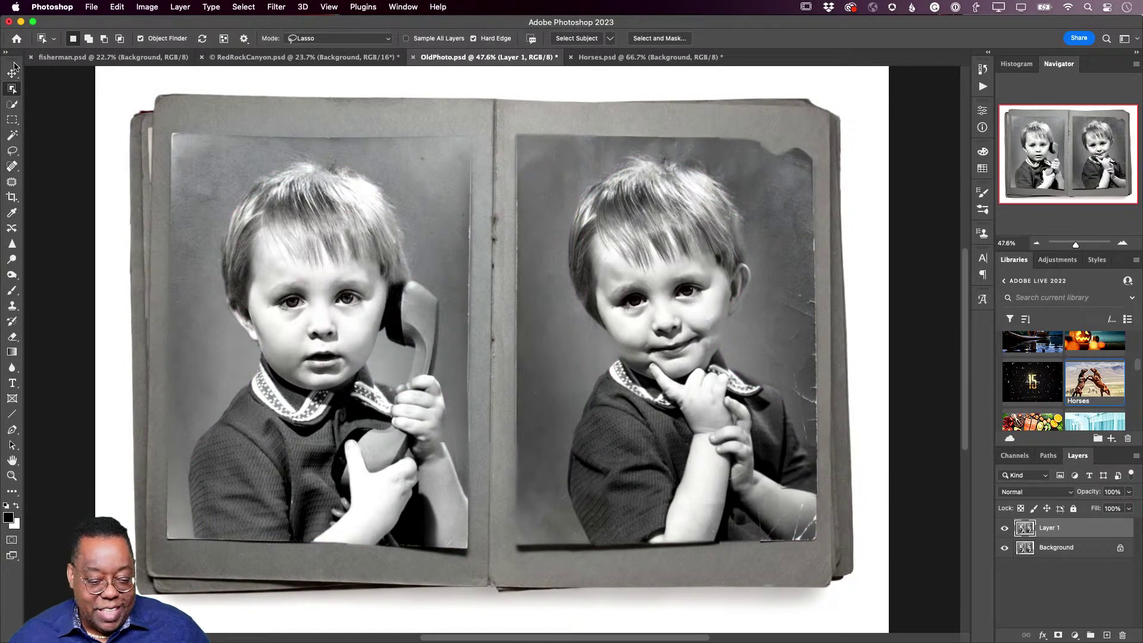
# Enable the Colorize neural filter on the restored old photo
pyautogui.click(12, 73)
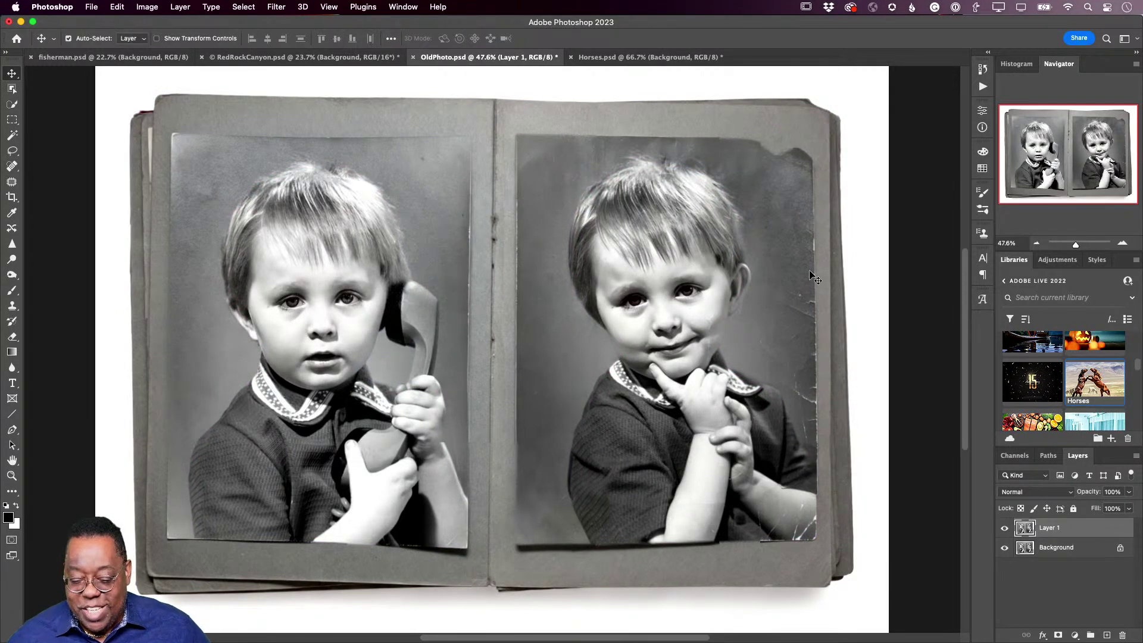
pyautogui.scroll(1, 820, 483)
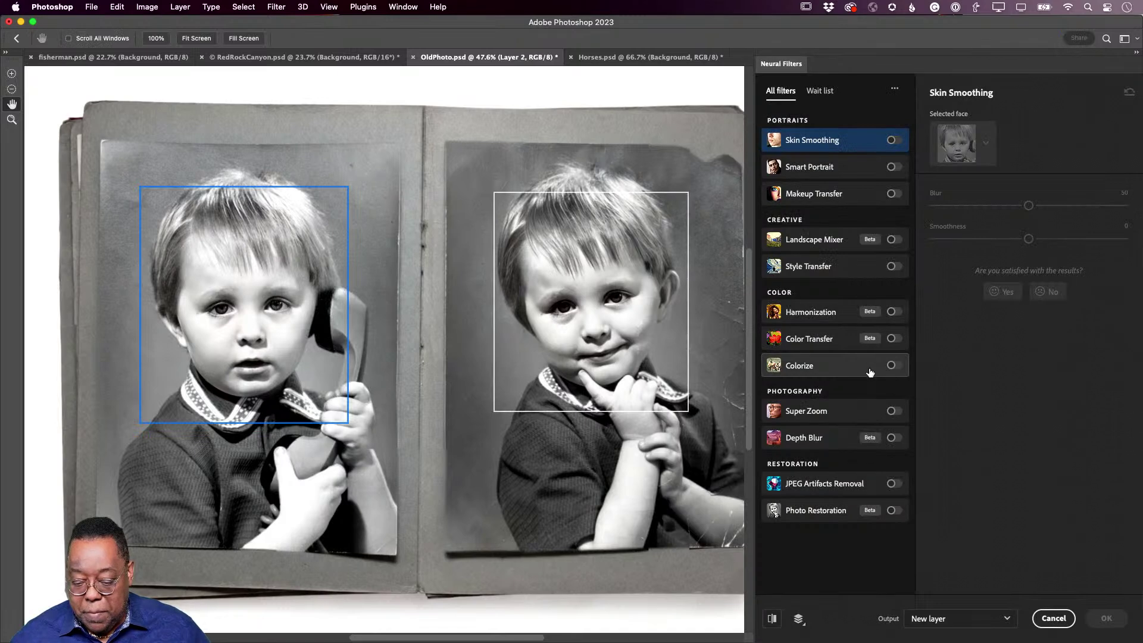
pyautogui.click(894, 365)
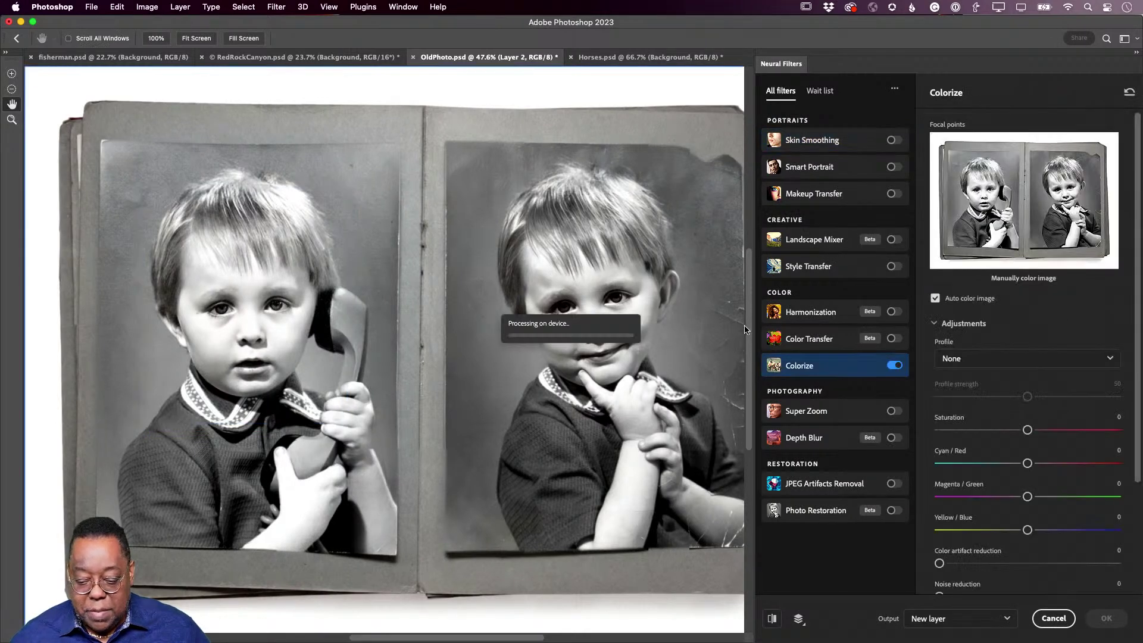
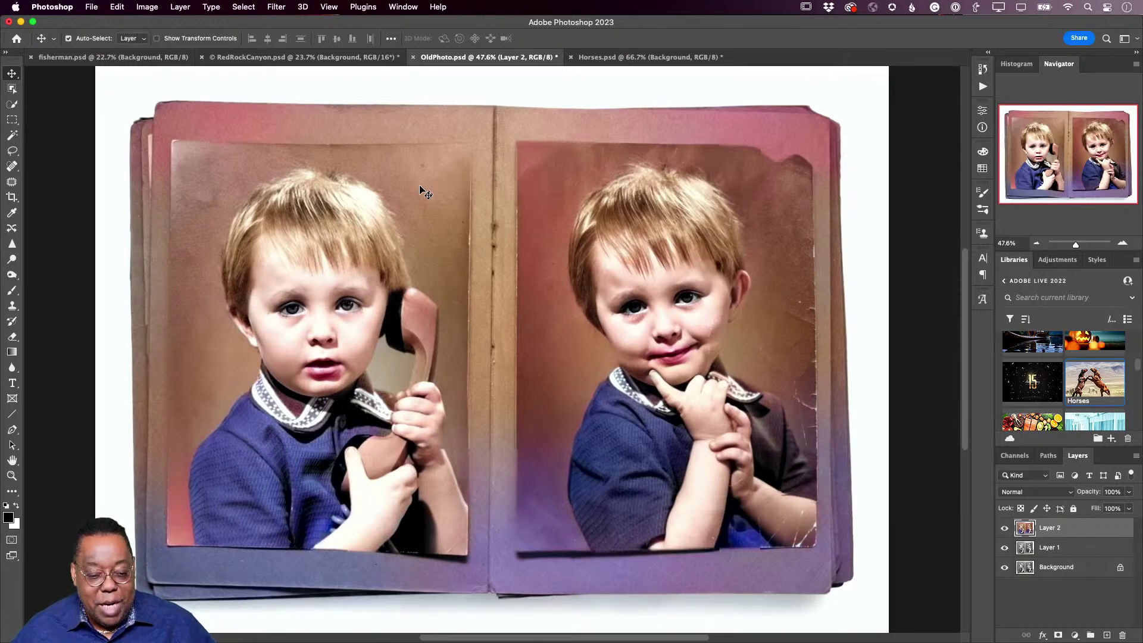
# Open IMG_0478.DNG from the Raw Files folder in Camera Raw
pyautogui.click(91, 6)
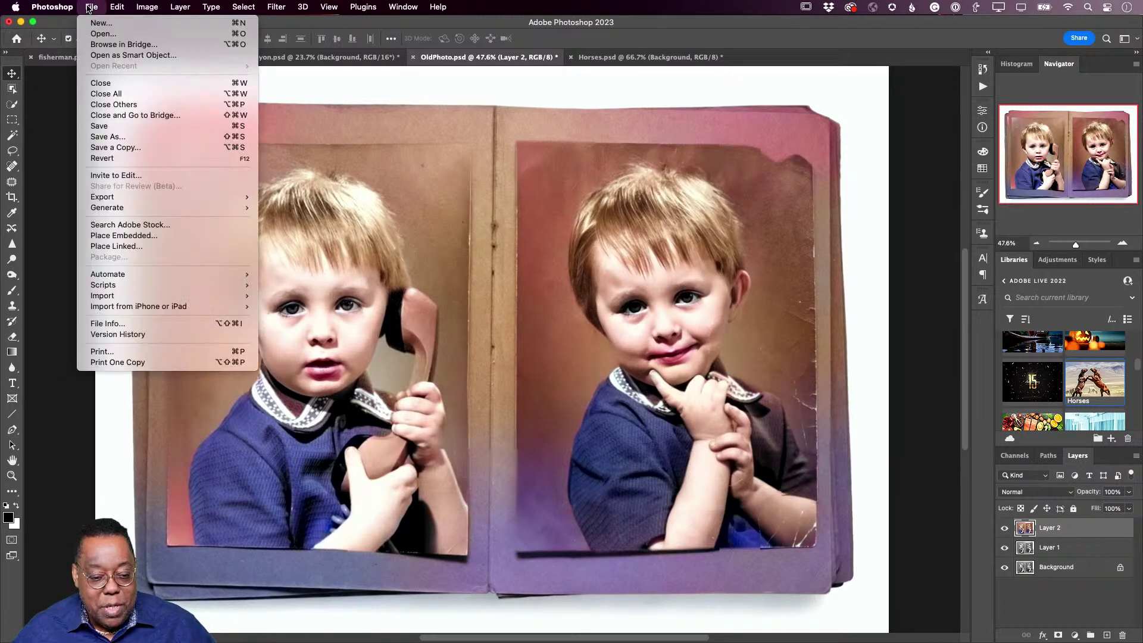
pyautogui.click(101, 23)
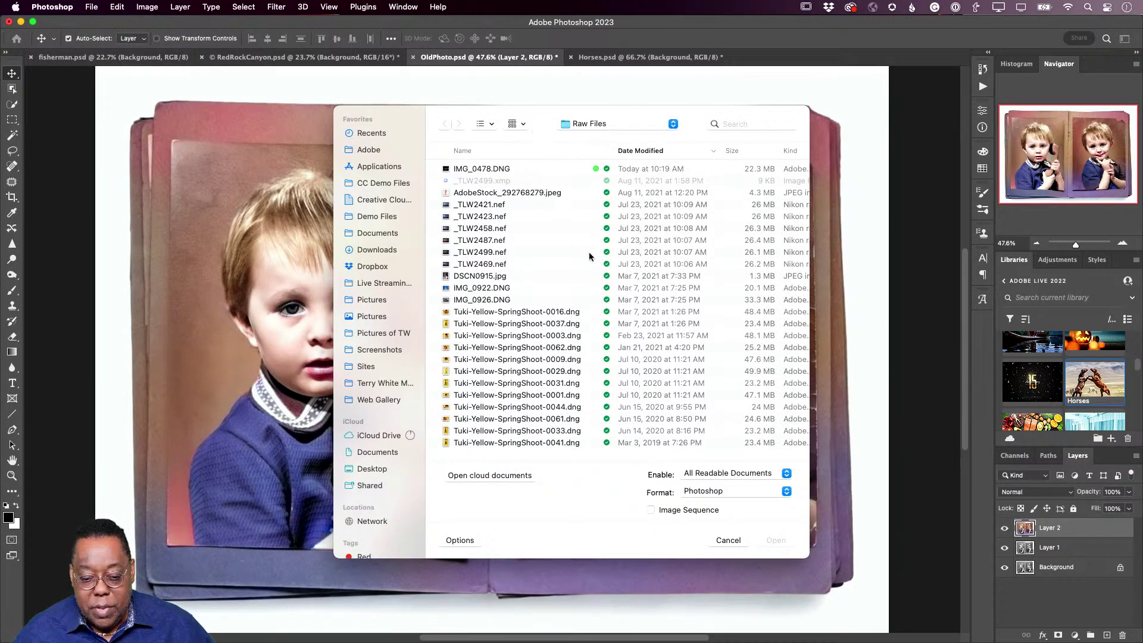
pyautogui.doubleClick(489, 171)
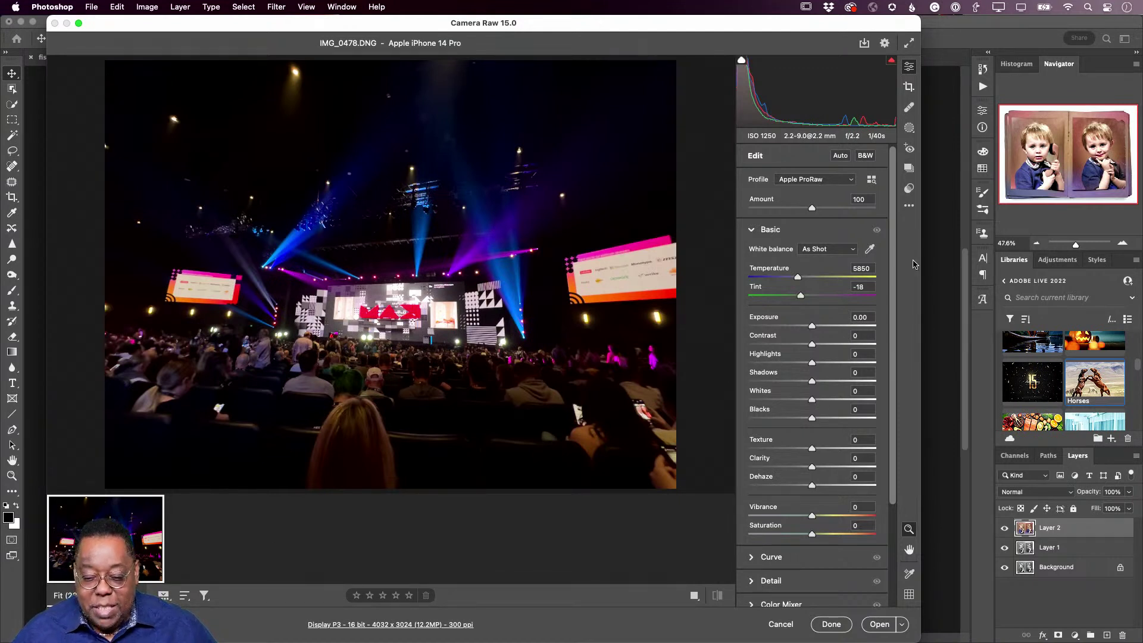
# Mask the blond-haired person in the front centre of the concert photo with the Objects mask, adding the missed top of the head
pyautogui.hotkey('shift', 'm')
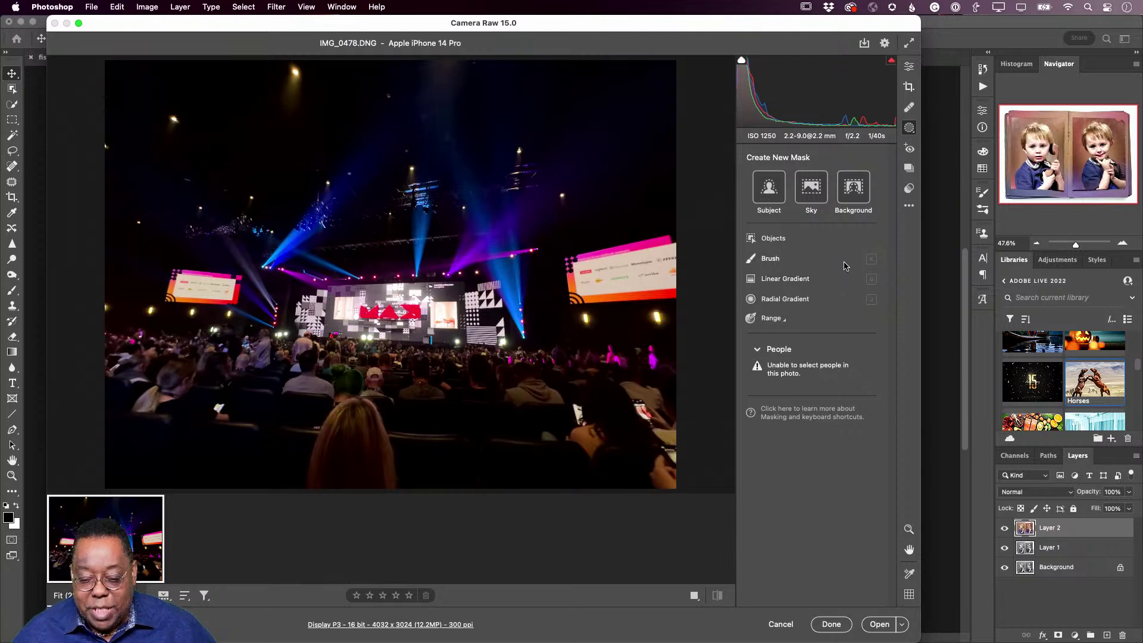
pyautogui.click(771, 240)
pyautogui.moveTo(321, 482)
pyautogui.mouseDown()
pyautogui.moveTo(378, 479)
pyautogui.moveTo(337, 479)
pyautogui.moveTo(323, 494)
pyautogui.mouseUp()
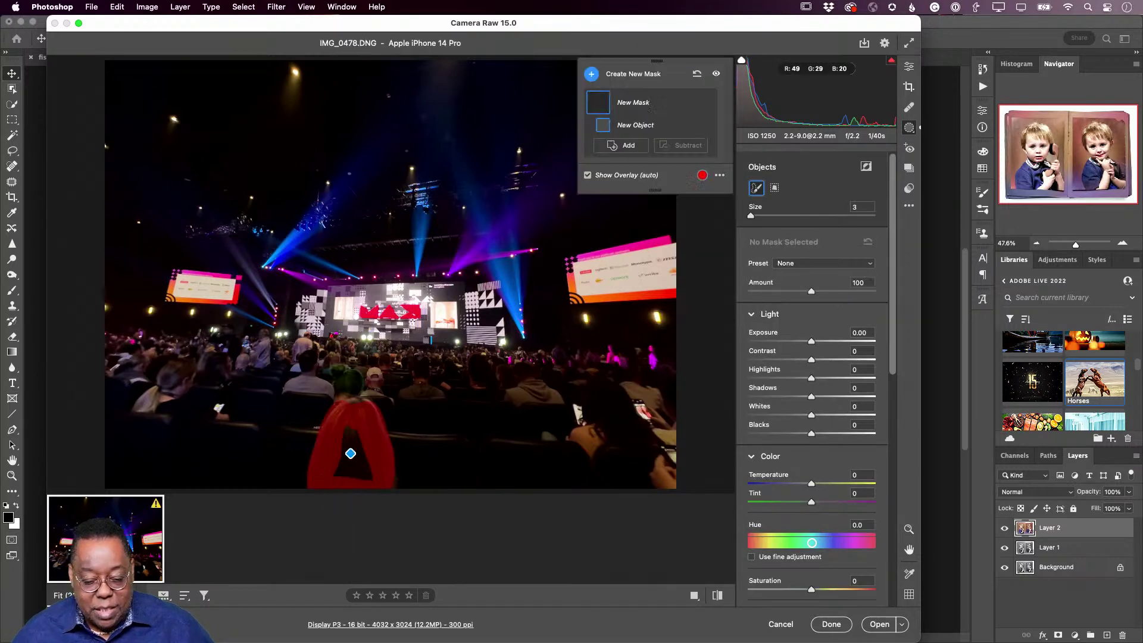
pyautogui.click(347, 405)
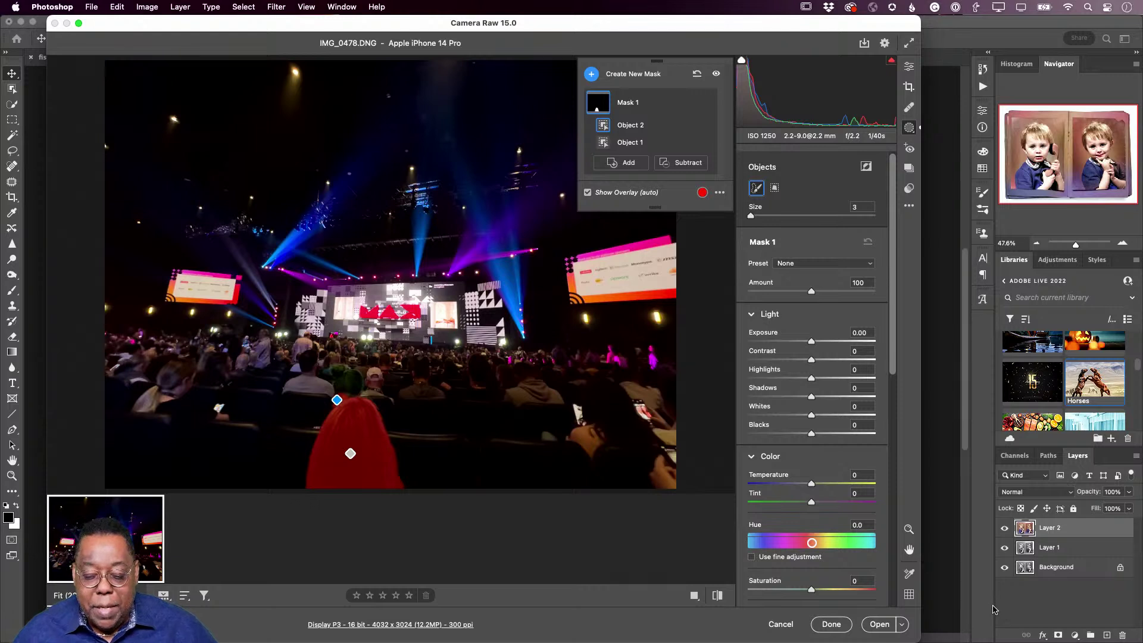
pyautogui.scroll(-6, 812, 460)
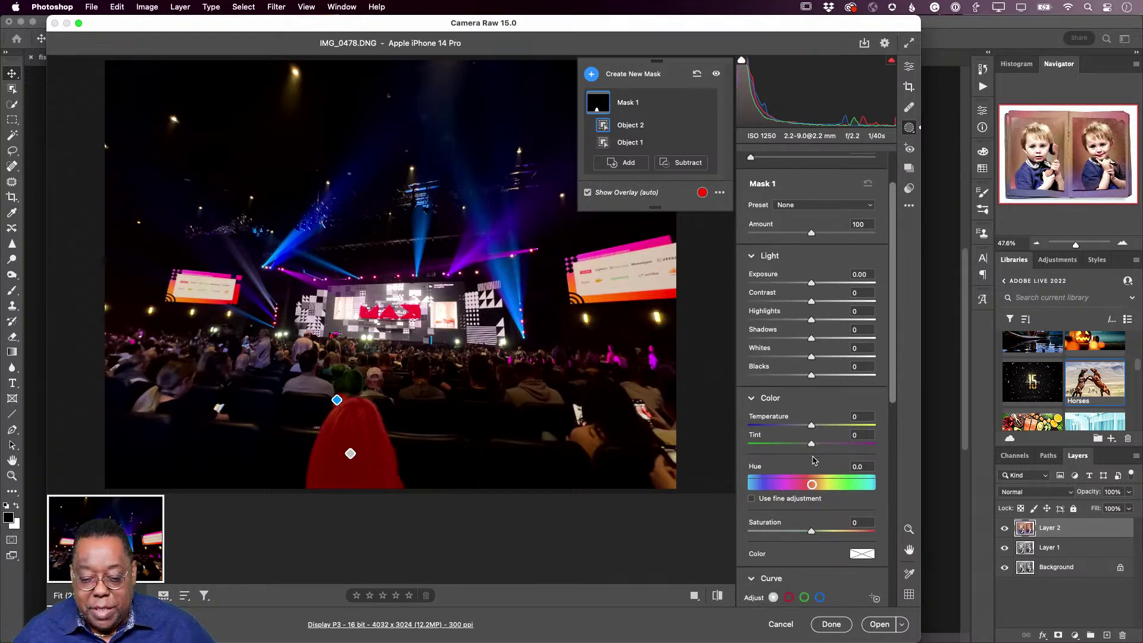
pyautogui.moveTo(772, 549); pyautogui.dragTo(777, 507)
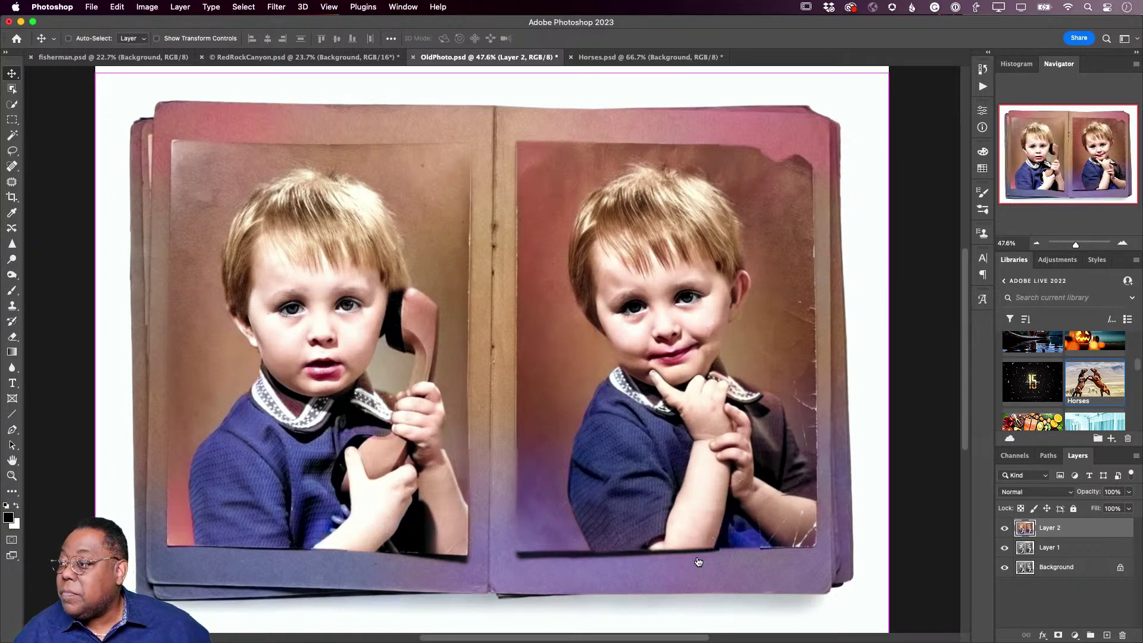
# Switch to Lightroom Classic and open the red-haired woman's photo in Develop with the masking tools
pyautogui.press('super+Tab')
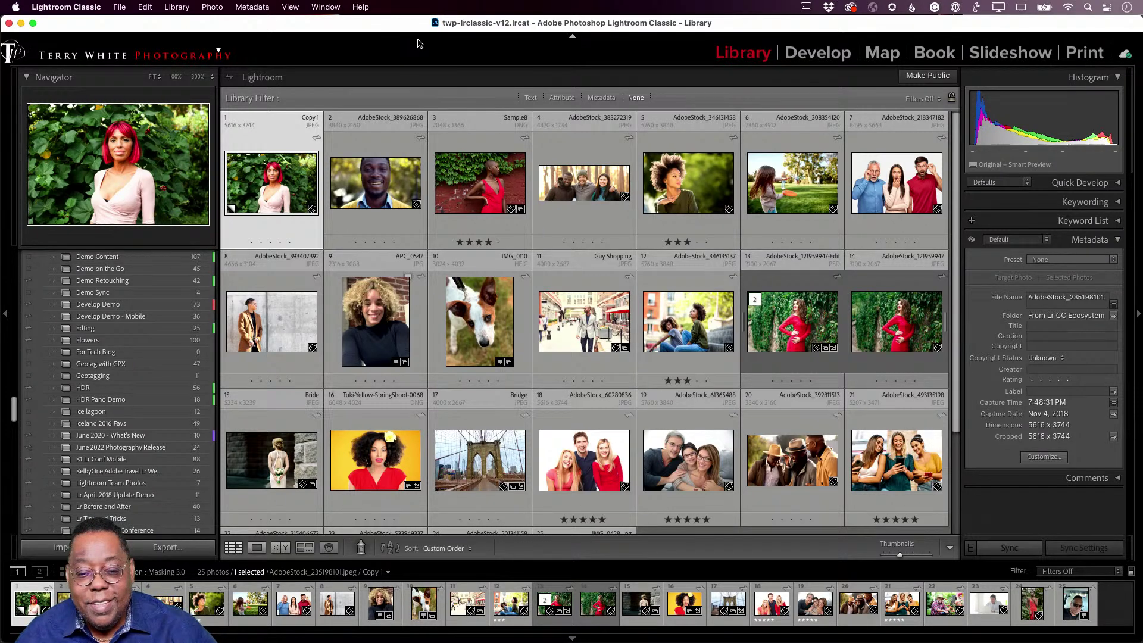
pyautogui.press('e')
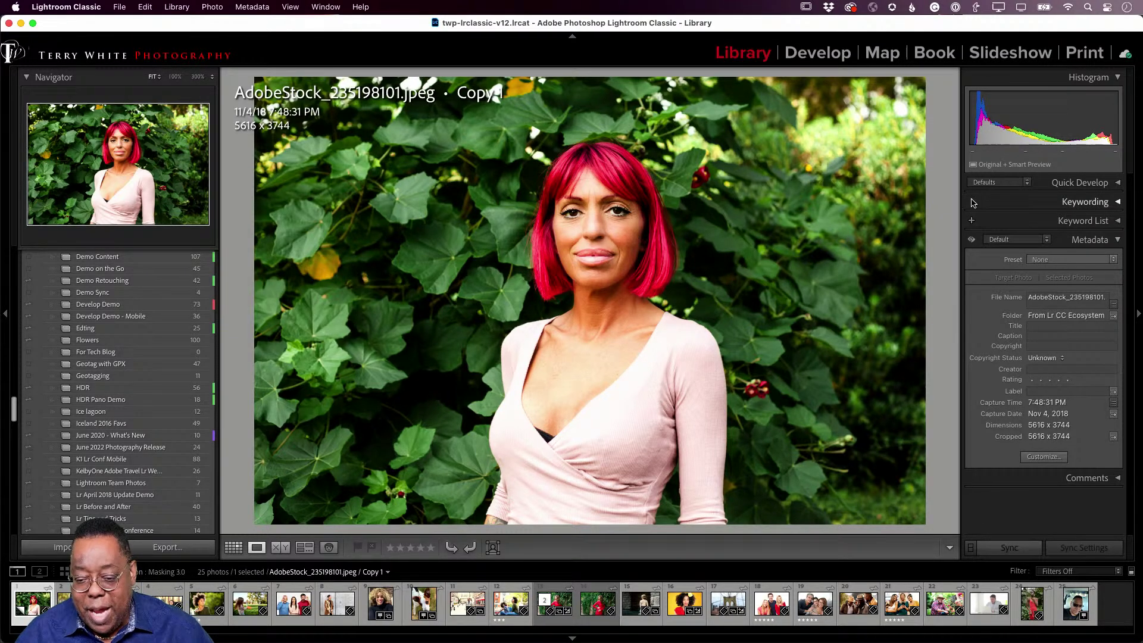
pyautogui.click(808, 52)
pyautogui.hotkey('shift', 'w')
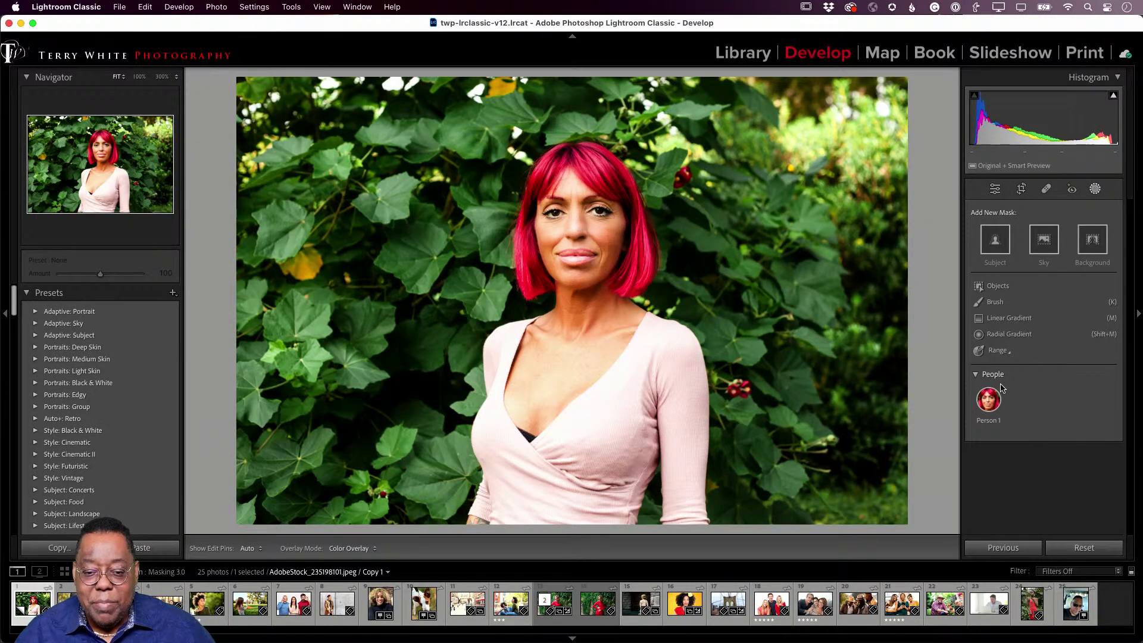
# Create separate masks for the hair and lips of the red-haired woman
pyautogui.moveTo(1004, 392)
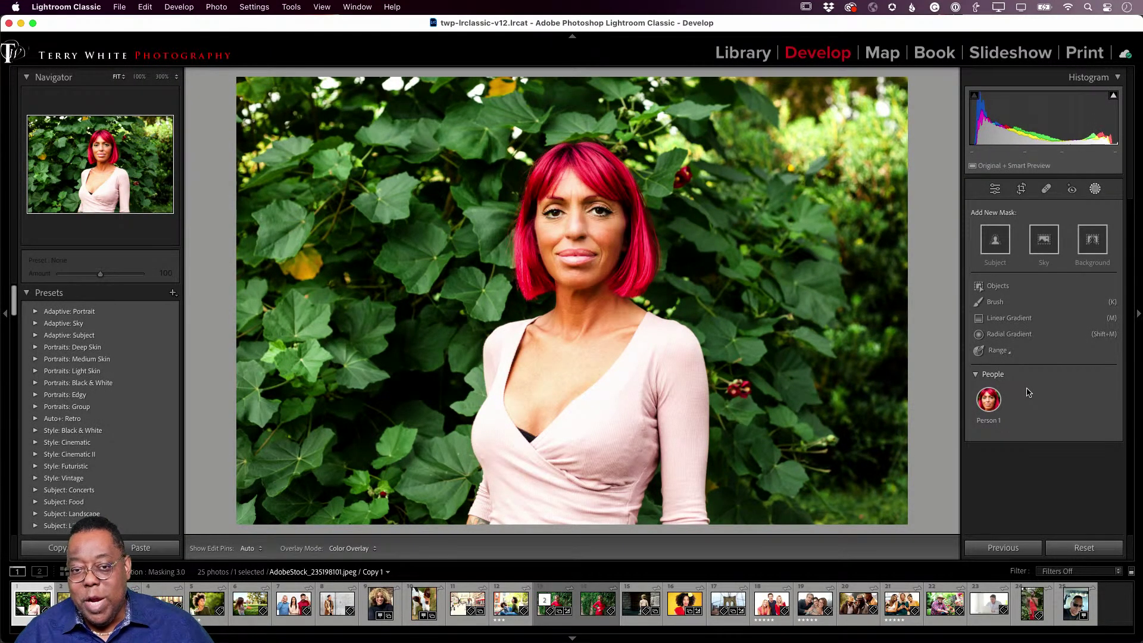
pyautogui.click(991, 398)
pyautogui.click(988, 286)
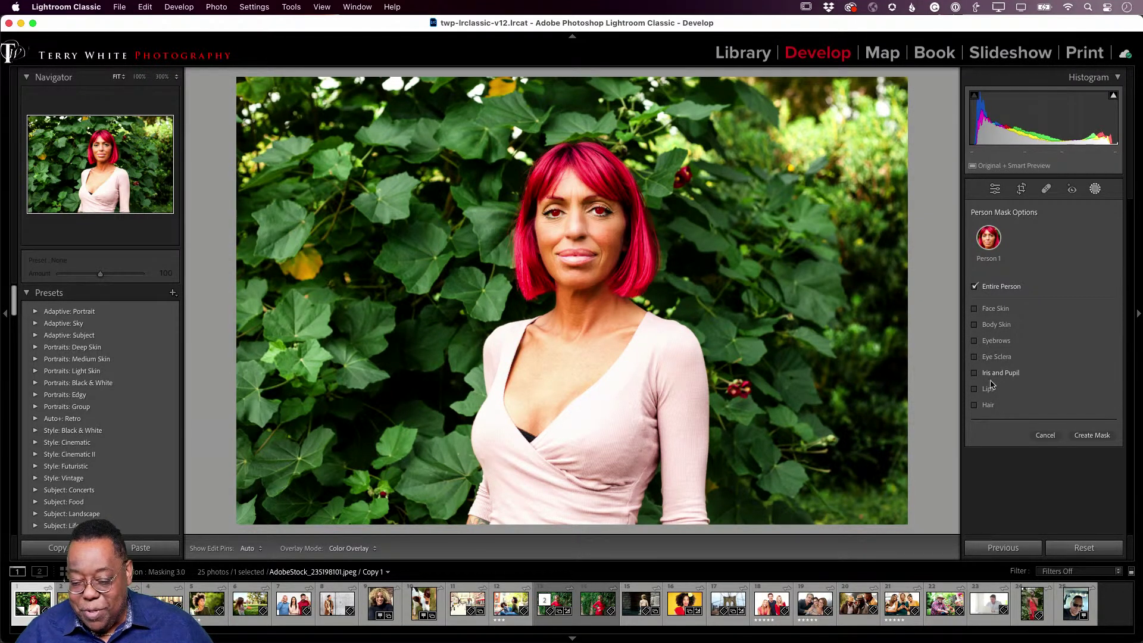
pyautogui.click(987, 405)
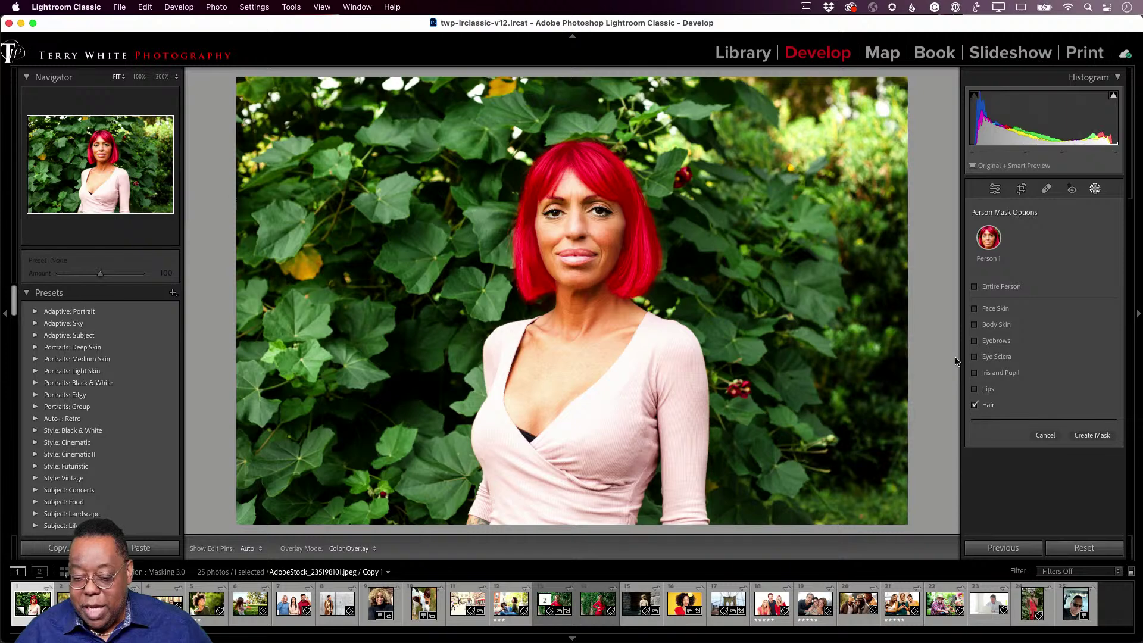
pyautogui.click(979, 389)
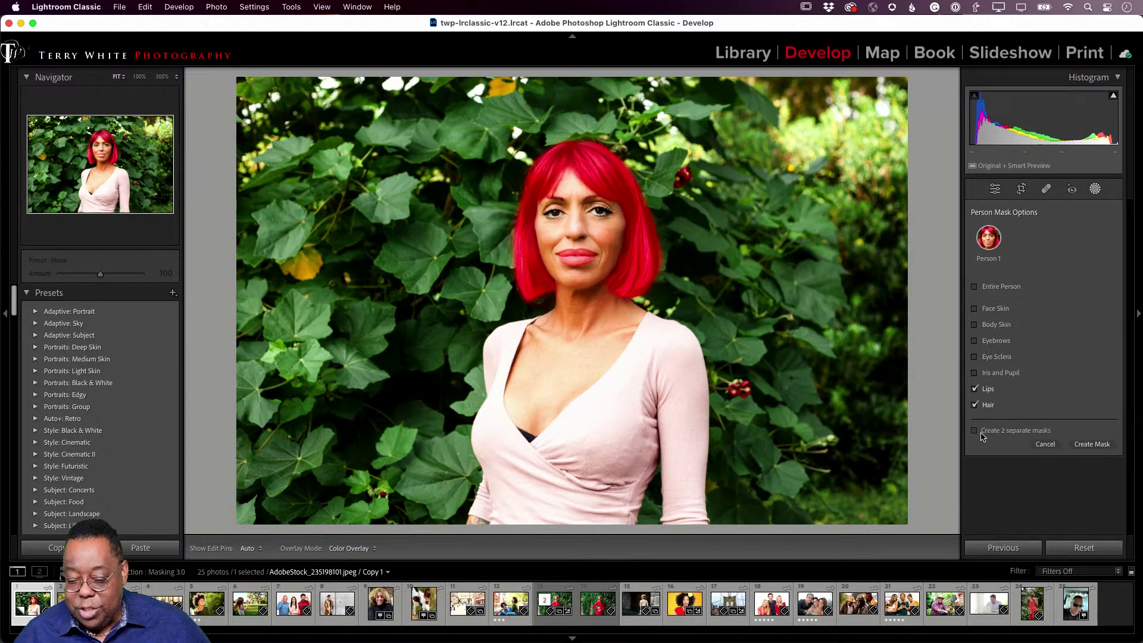
pyautogui.click(1092, 444)
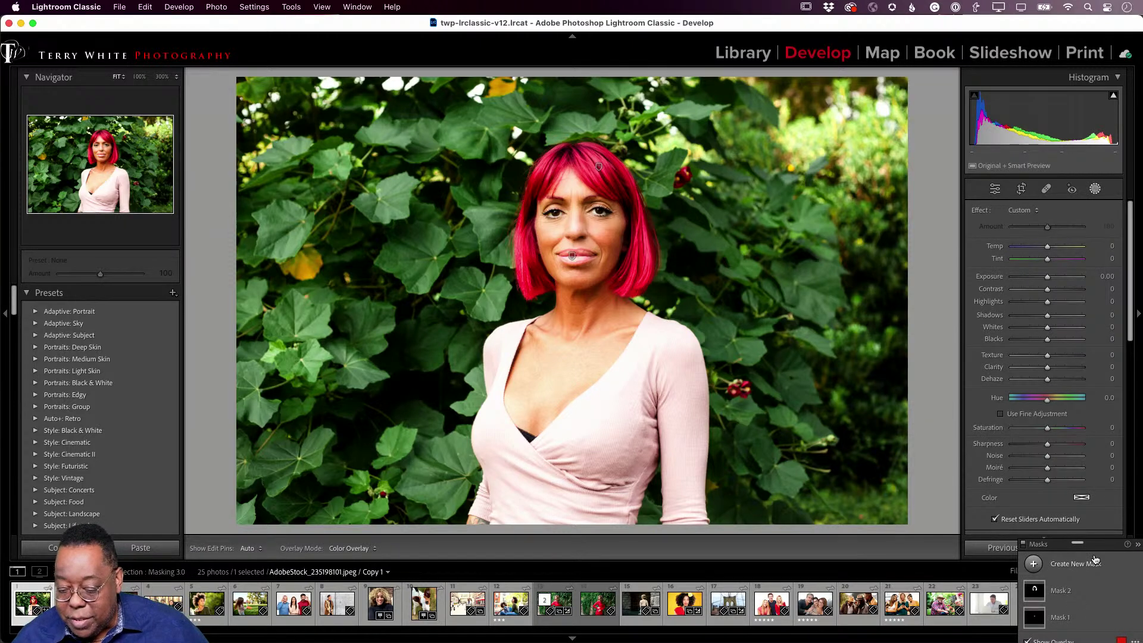
# Move the list of masks beside the photo and rename the two masks Hair and Lips
pyautogui.moveTo(1093, 543); pyautogui.dragTo(908, 81)
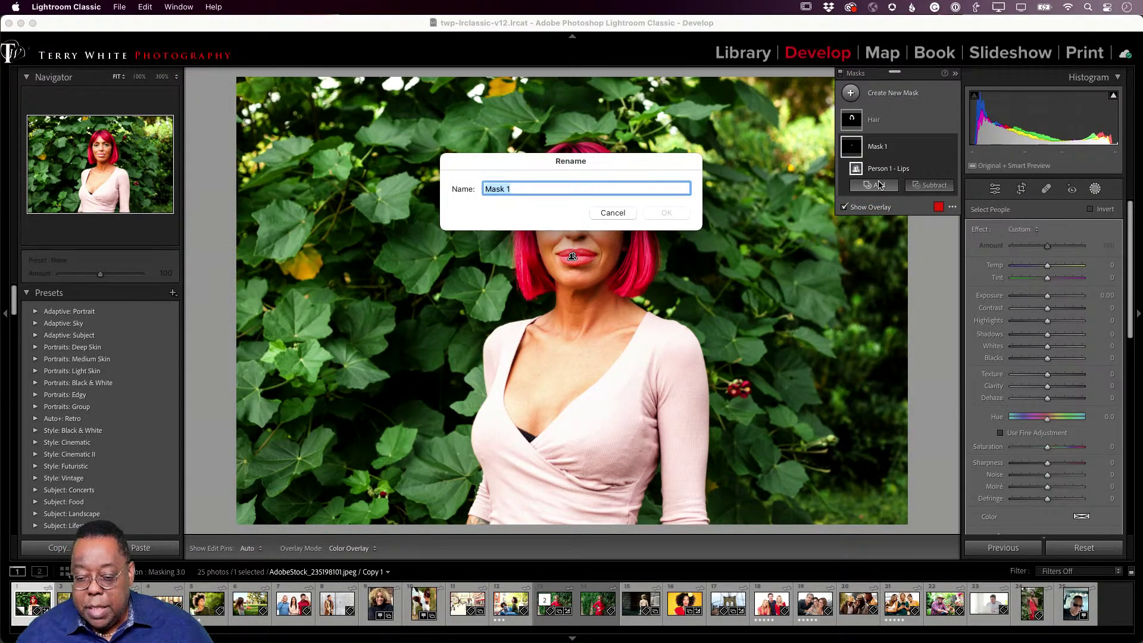
pyautogui.write('Li')
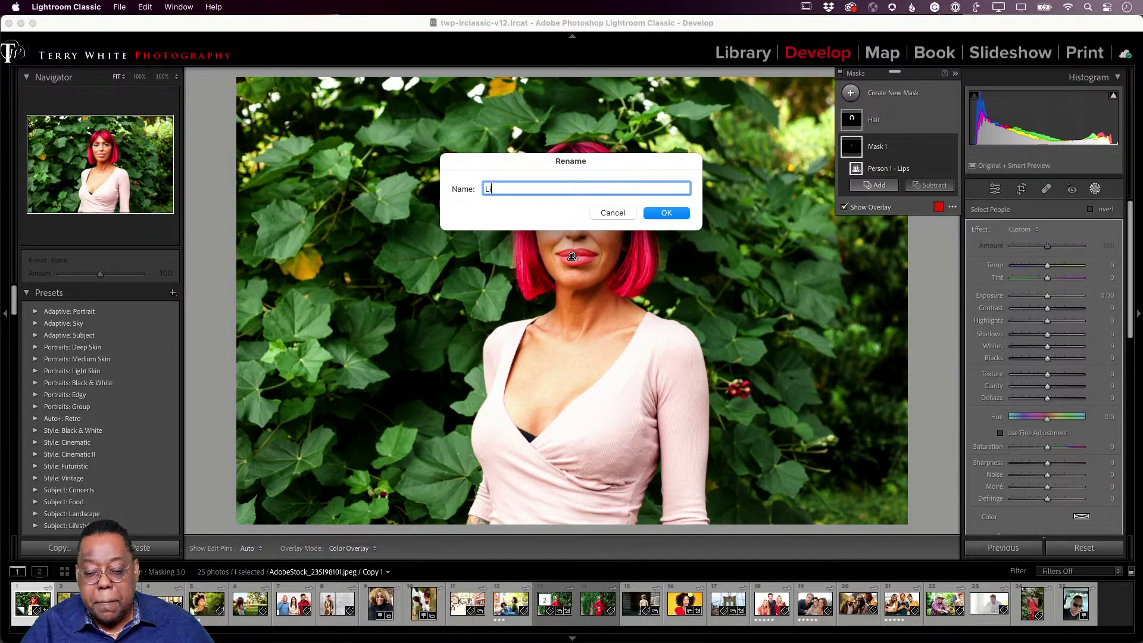
pyautogui.write('ps')
pyautogui.press('Return')
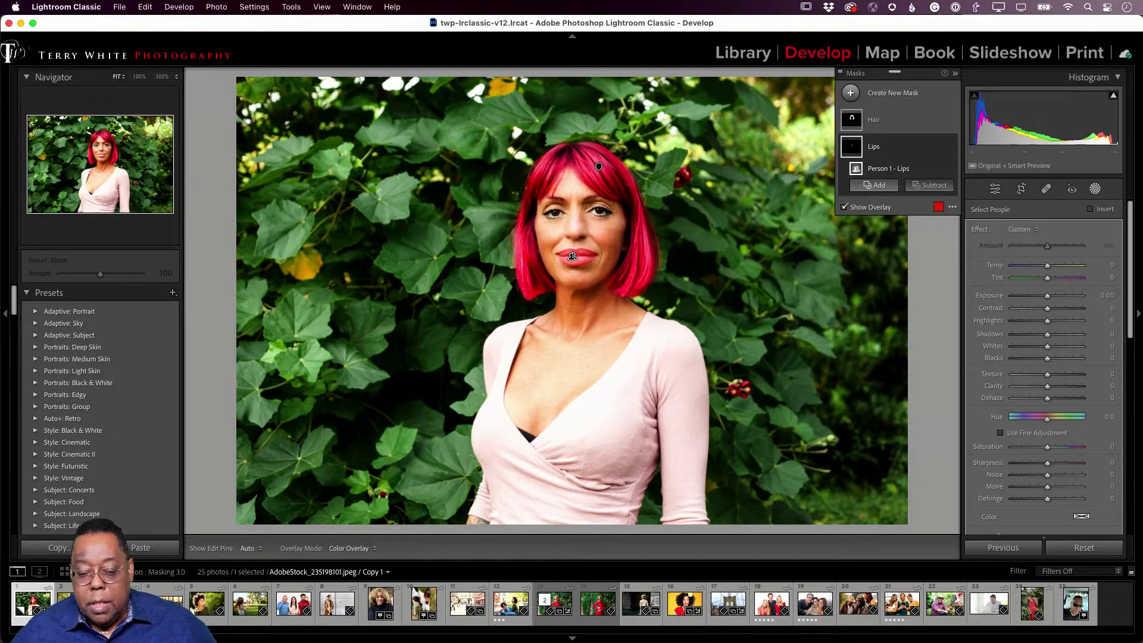
# Set the Hair mask's Hue to 84.9 and Exposure to −0.87, and lower the Lips mask's Exposure
pyautogui.click(860, 131)
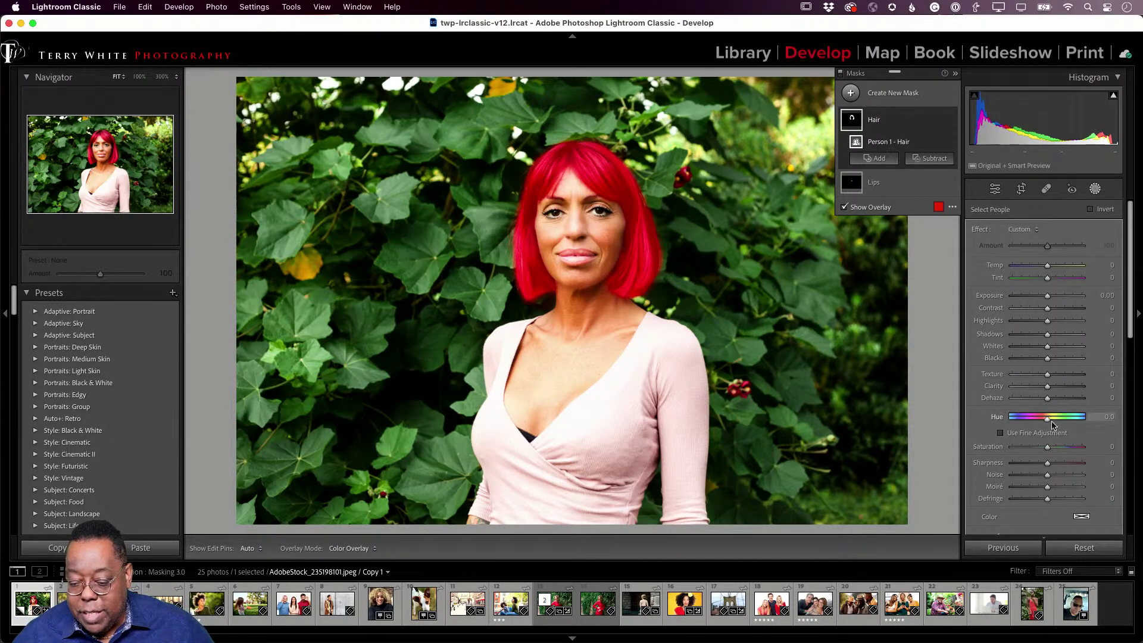
pyautogui.moveTo(1050, 423); pyautogui.dragTo(1065, 421)
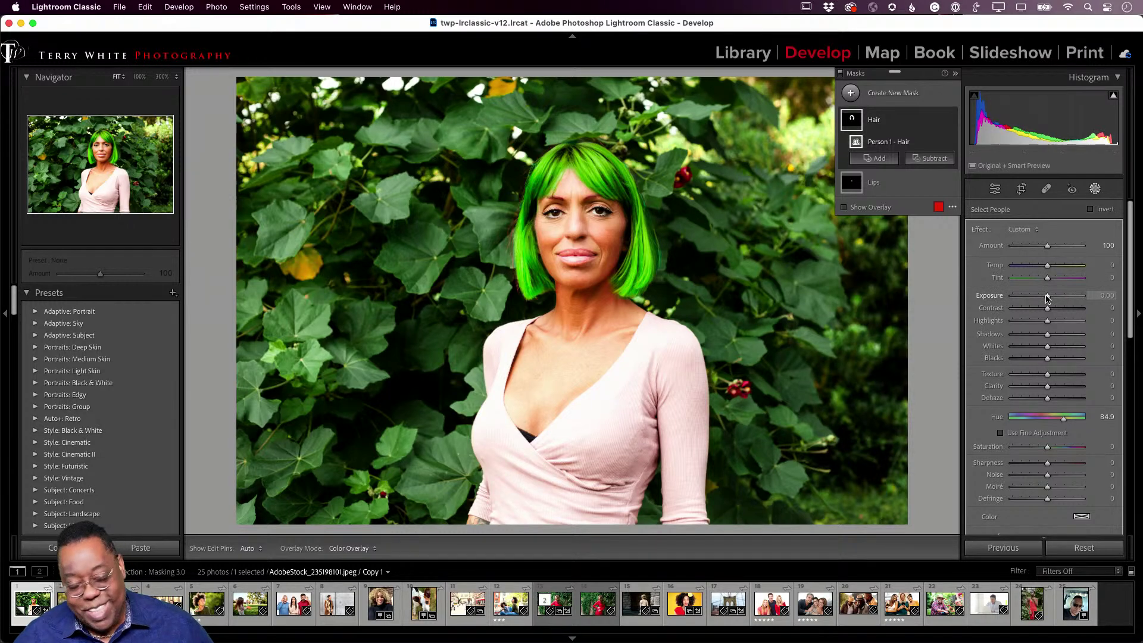
pyautogui.moveTo(1047, 296); pyautogui.dragTo(1040, 296)
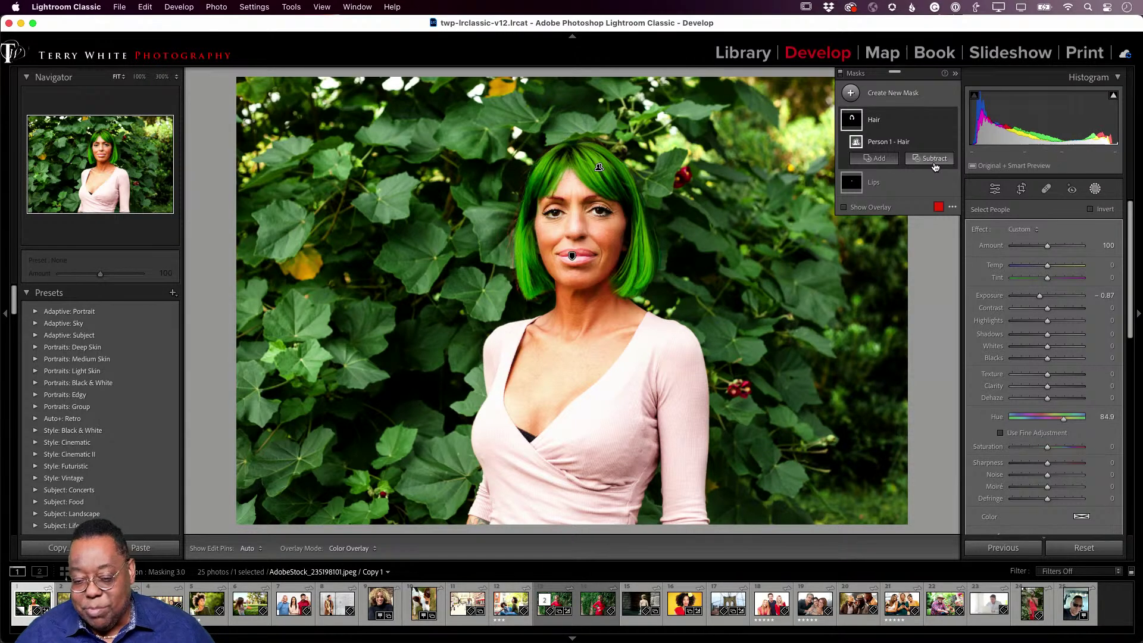
pyautogui.click(893, 182)
pyautogui.moveTo(1045, 298); pyautogui.dragTo(1024, 304)
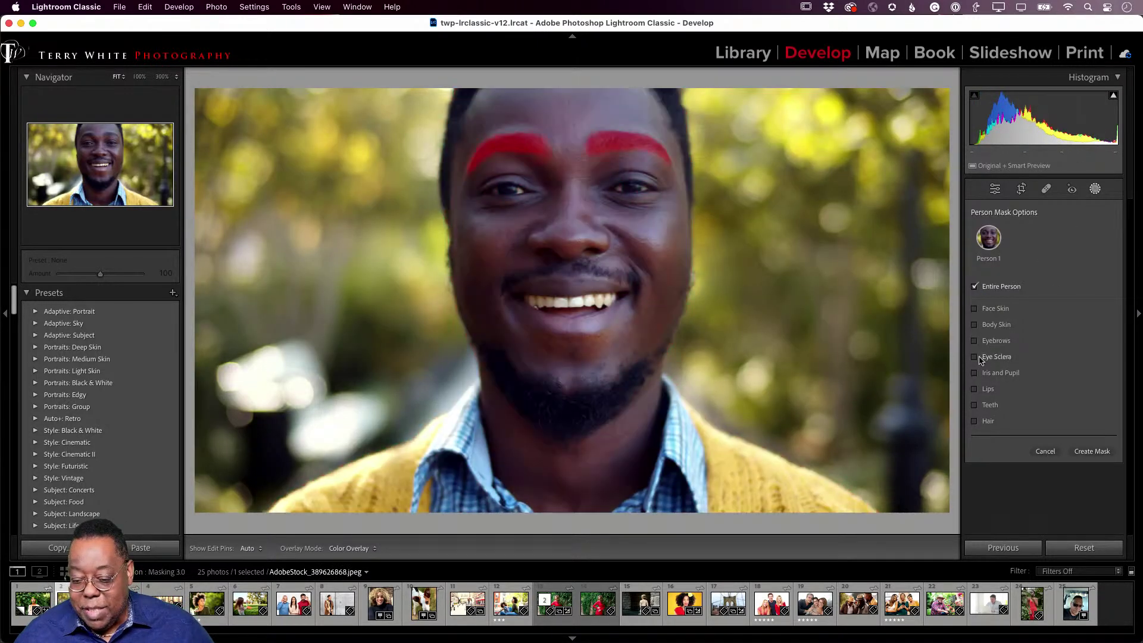
# Mask the smiling man's teeth with Saturation at −77, and go to the photo Sample8.dng
pyautogui.click(976, 405)
pyautogui.click(1076, 454)
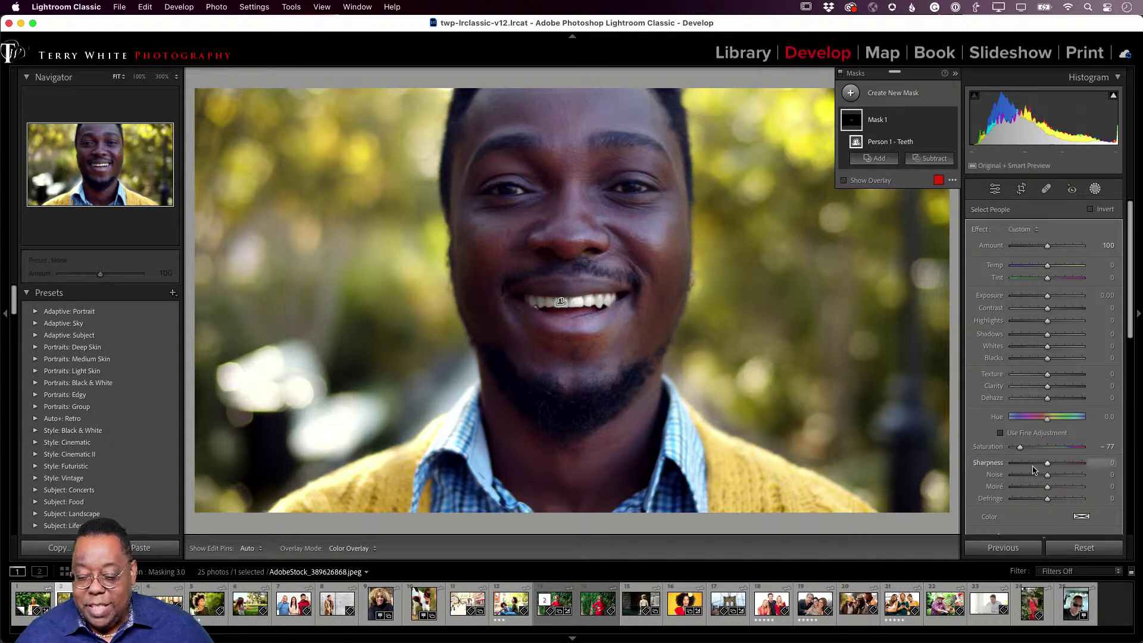
pyautogui.press('Right')
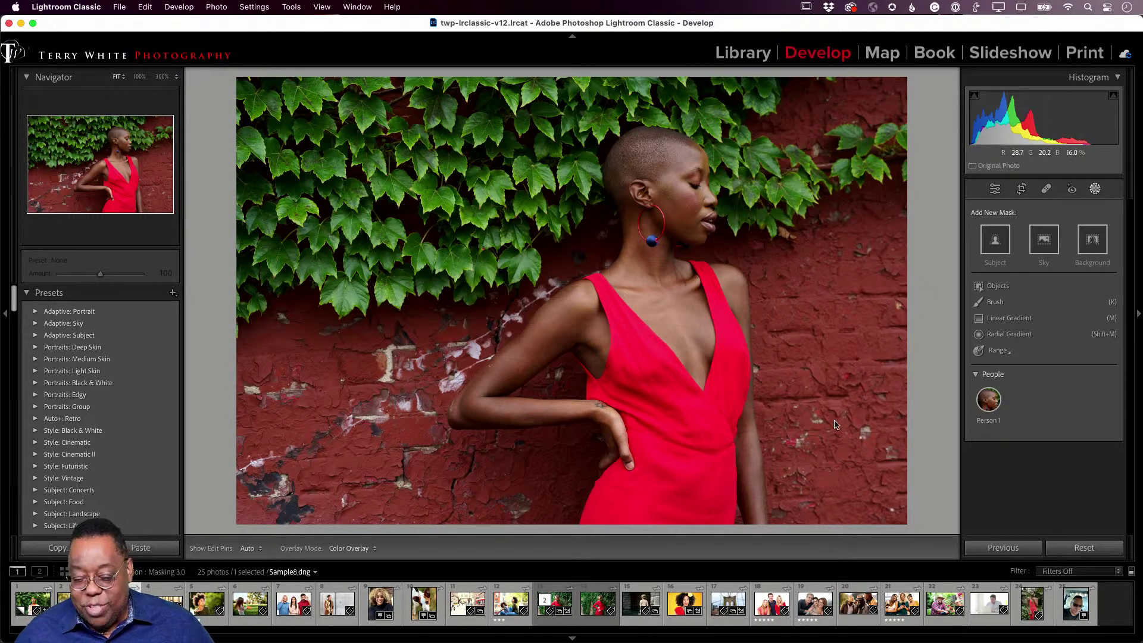
# Try healing the paint chip on the wall to the right of the woman, choose another source area, and delete the heal
pyautogui.press('q')
pyautogui.click(864, 438)
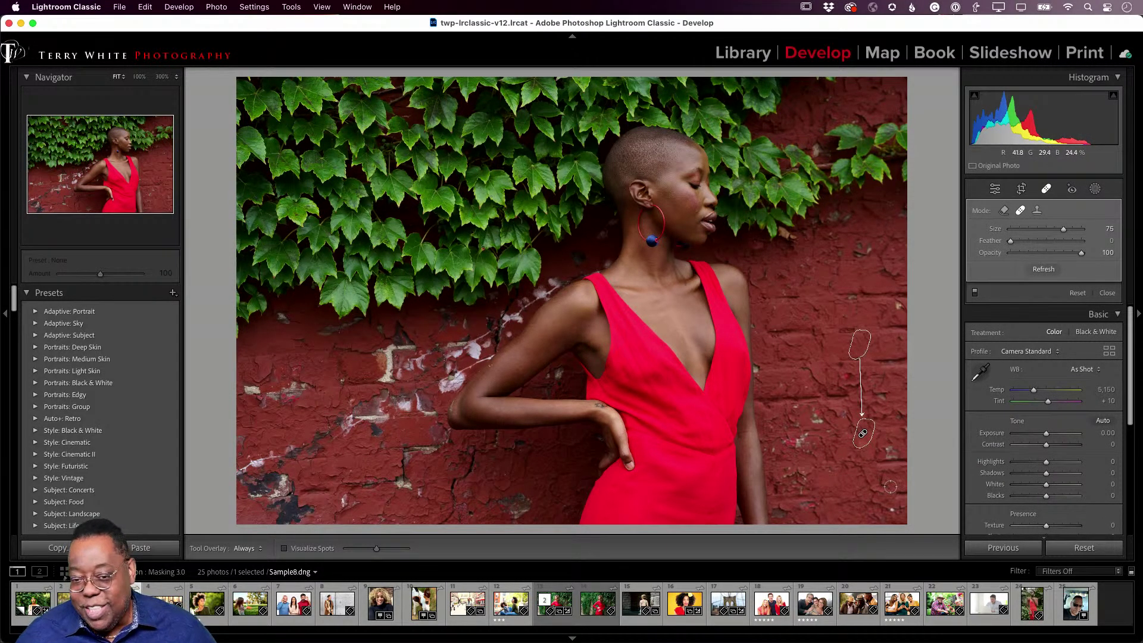
pyautogui.press('/')
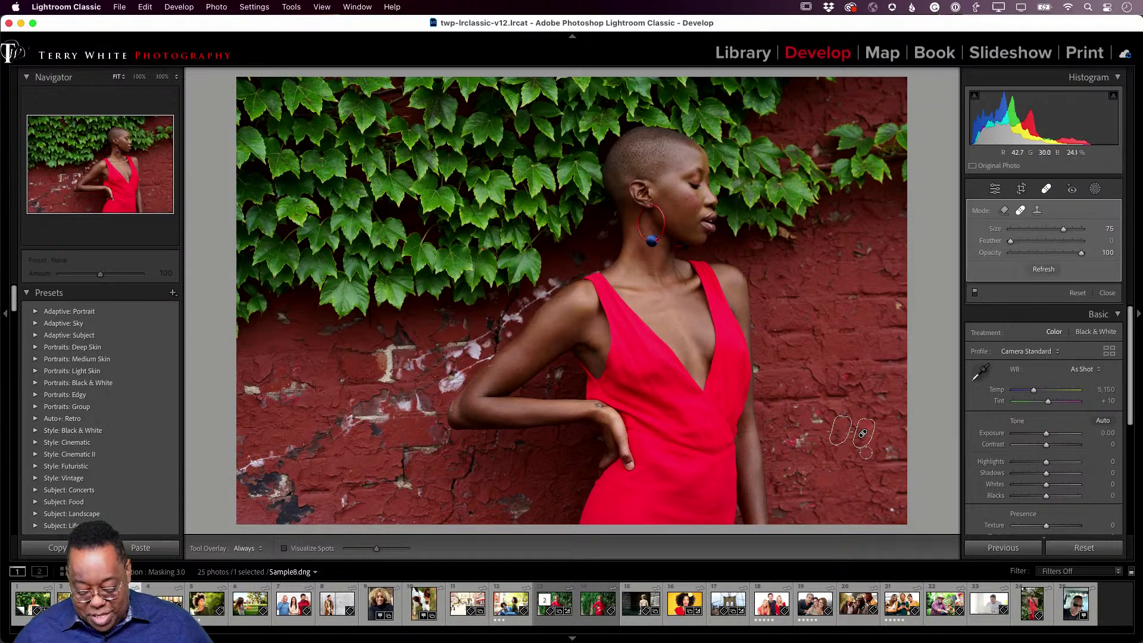
pyautogui.press('BackSpace')
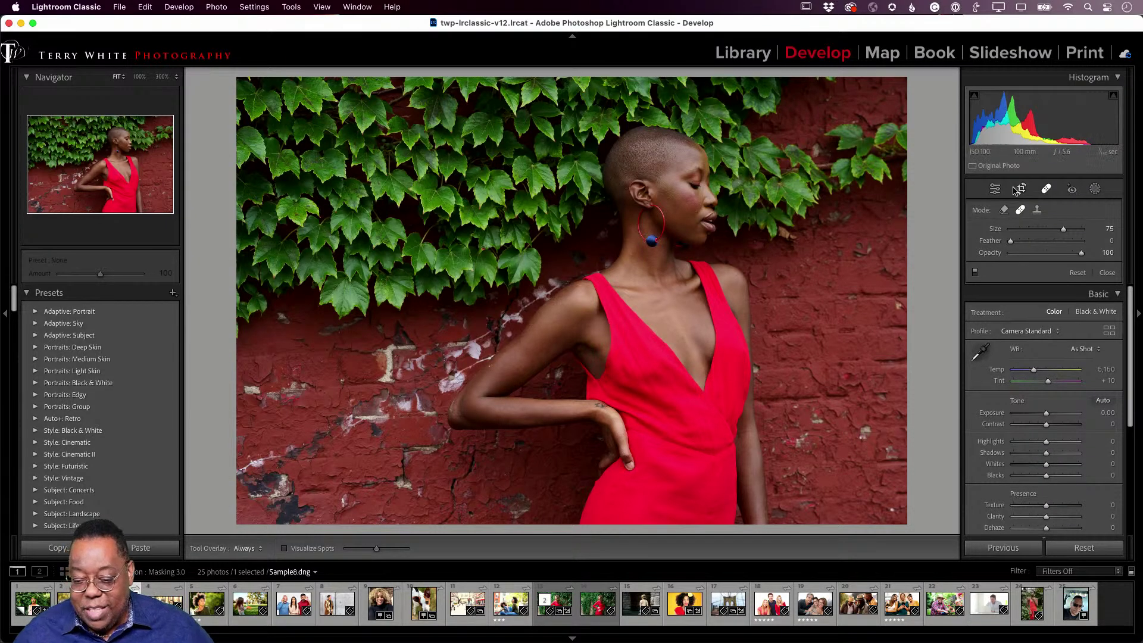
# Remove the paint chips on the wall to the right of the woman with Content-Aware Remove
pyautogui.click(1004, 211)
pyautogui.press('alt')
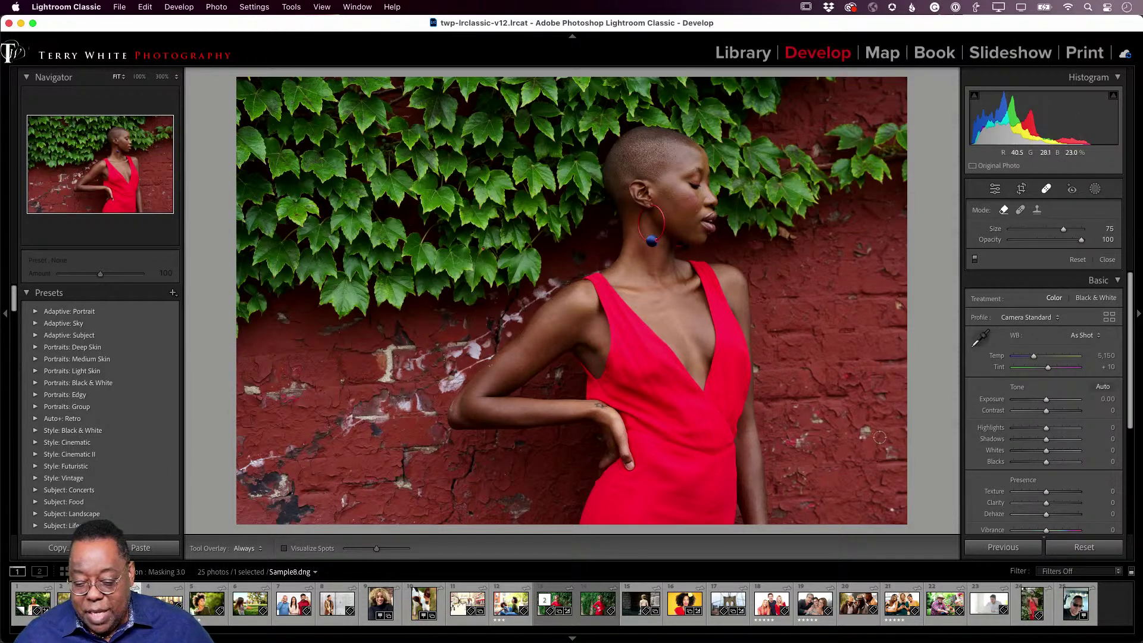
pyautogui.moveTo(867, 434); pyautogui.dragTo(858, 443)
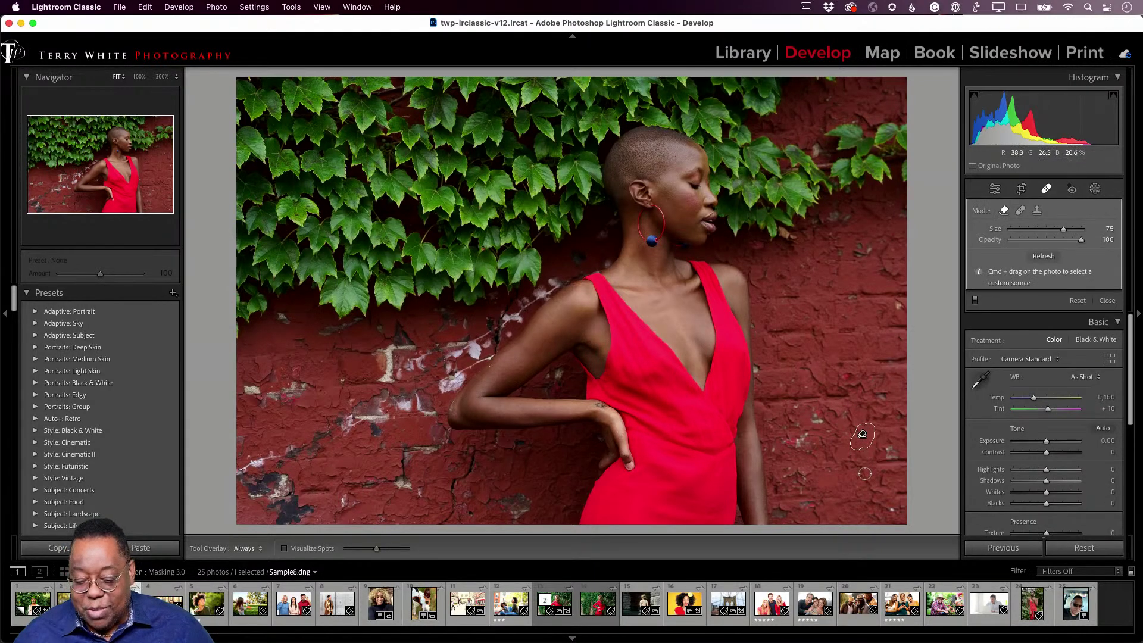
pyautogui.moveTo(800, 446); pyautogui.dragTo(818, 421)
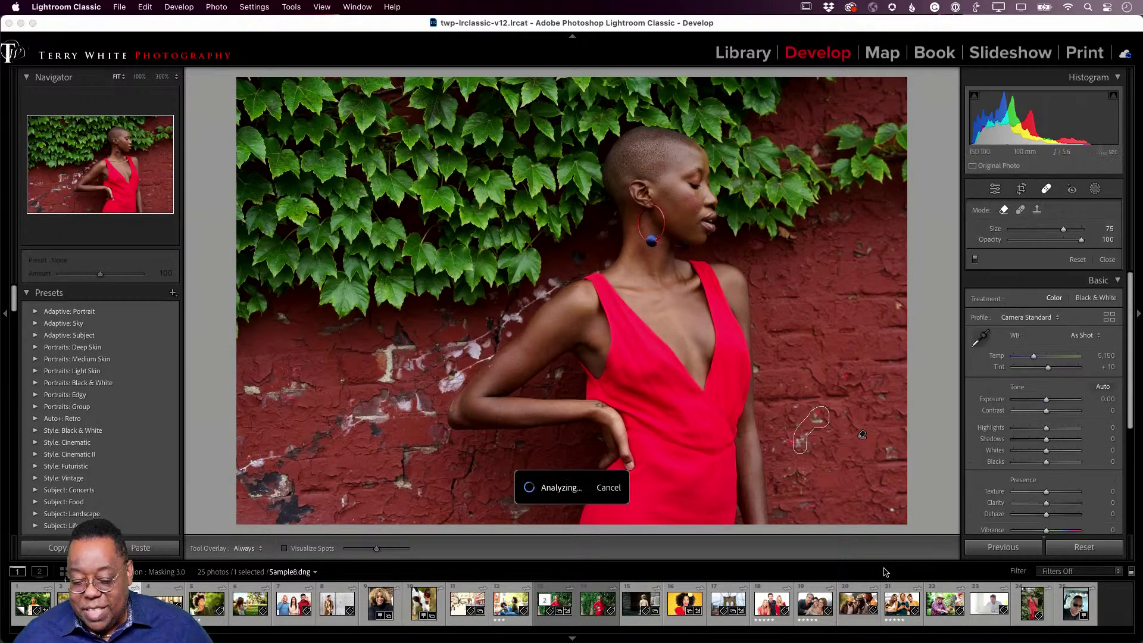
pyautogui.click(889, 454)
# Remove several paint chips and marks from the wall on the left half of the photo, including beside the woman's shoulder
pyautogui.moveTo(402, 365); pyautogui.dragTo(396, 365)
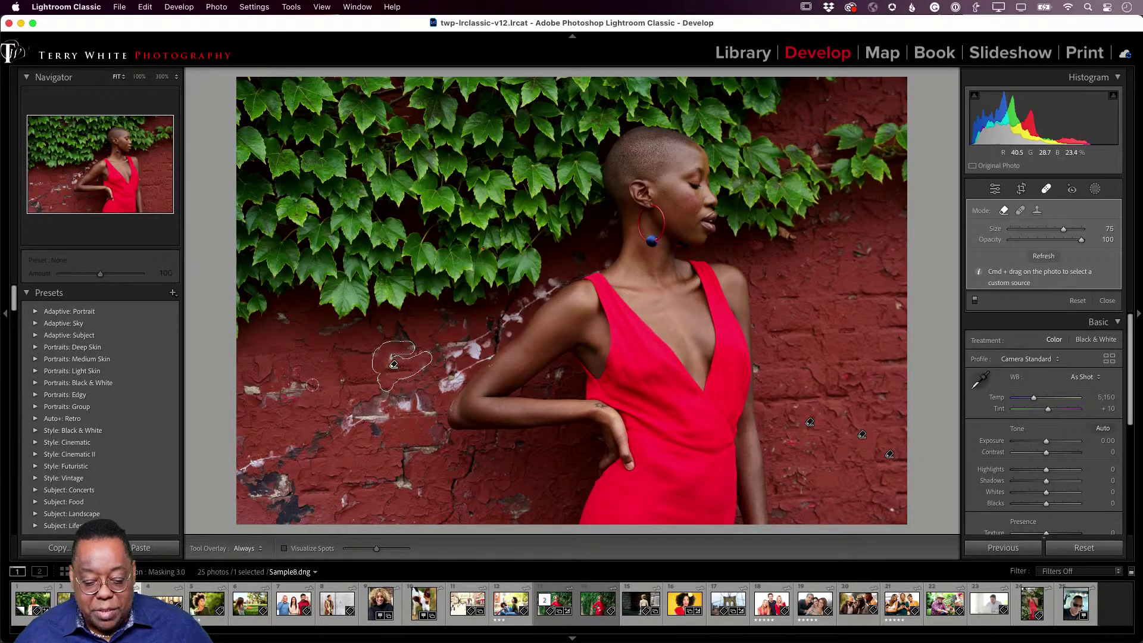
pyautogui.click(277, 391)
pyautogui.moveTo(426, 445); pyautogui.dragTo(442, 448)
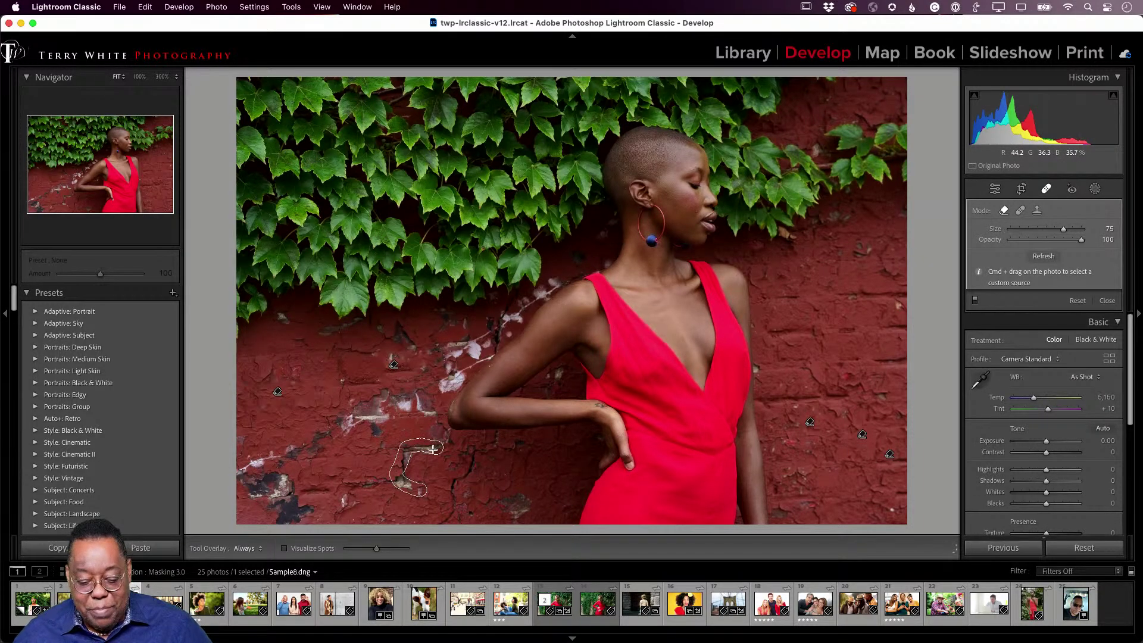
pyautogui.moveTo(524, 507)
pyautogui.mouseDown()
pyautogui.moveTo(506, 509)
pyautogui.moveTo(527, 497)
pyautogui.moveTo(501, 506)
pyautogui.mouseUp()
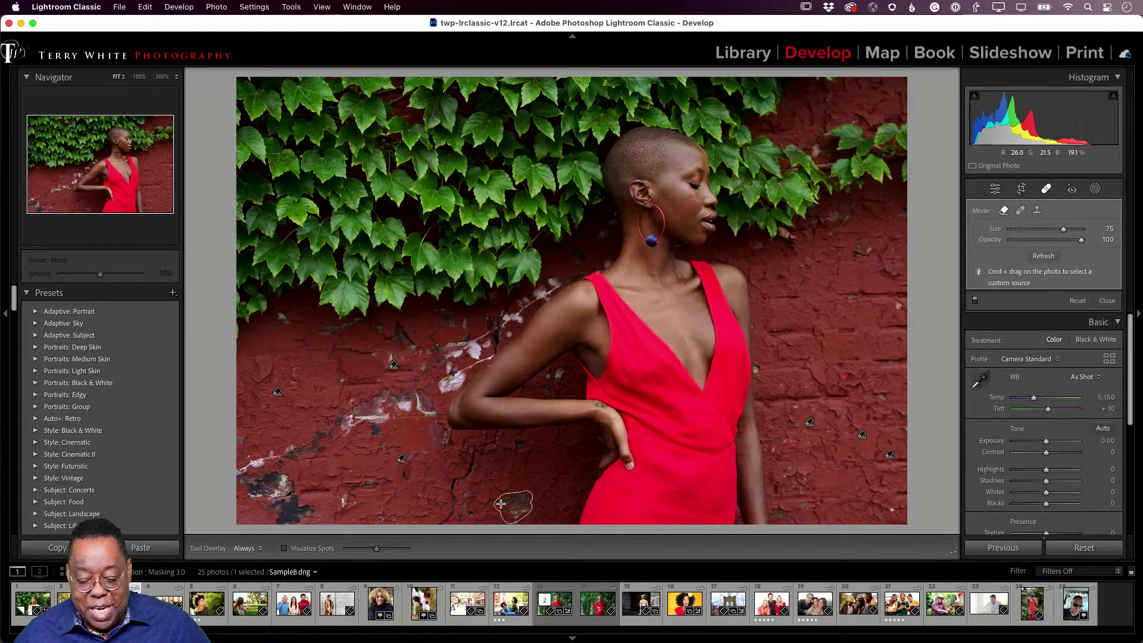
pyautogui.moveTo(345, 499); pyautogui.dragTo(346, 507)
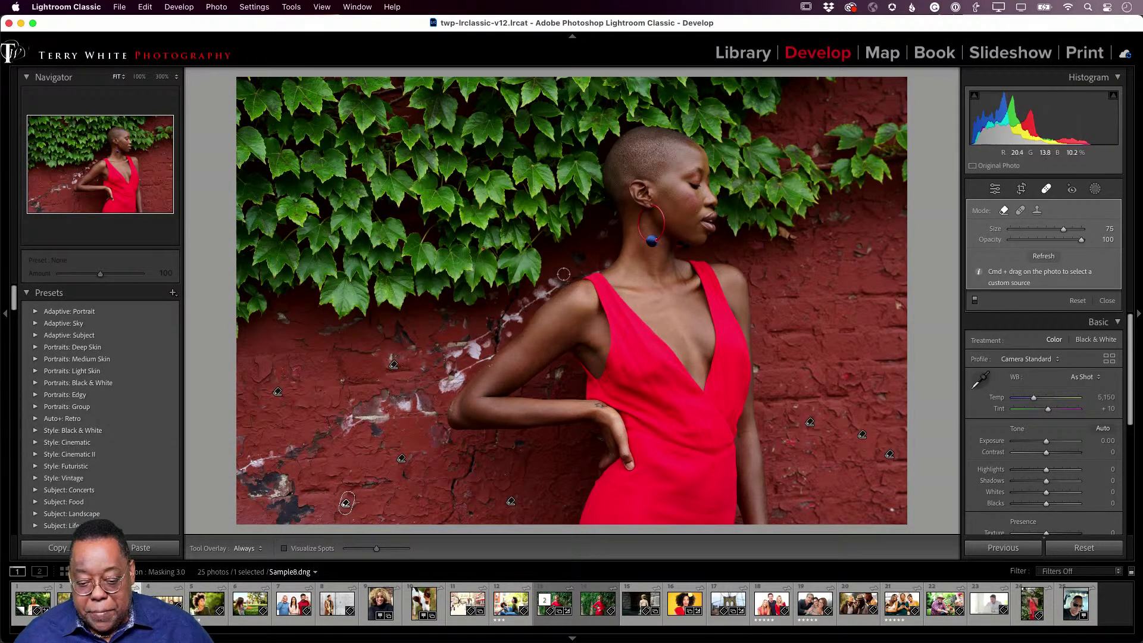
pyautogui.moveTo(565, 278); pyautogui.dragTo(532, 294)
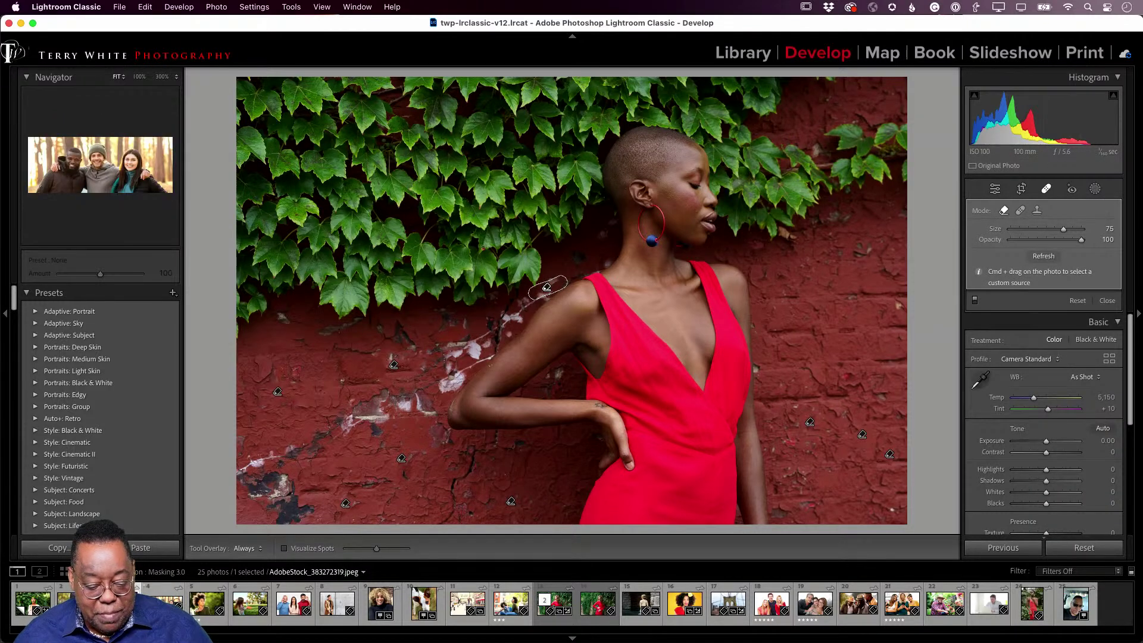
# In AdobeStock_383272319.jpeg, mask the woman's face skin and set the mask's Temp to 24 and Exposure to −0.13
pyautogui.click(170, 603)
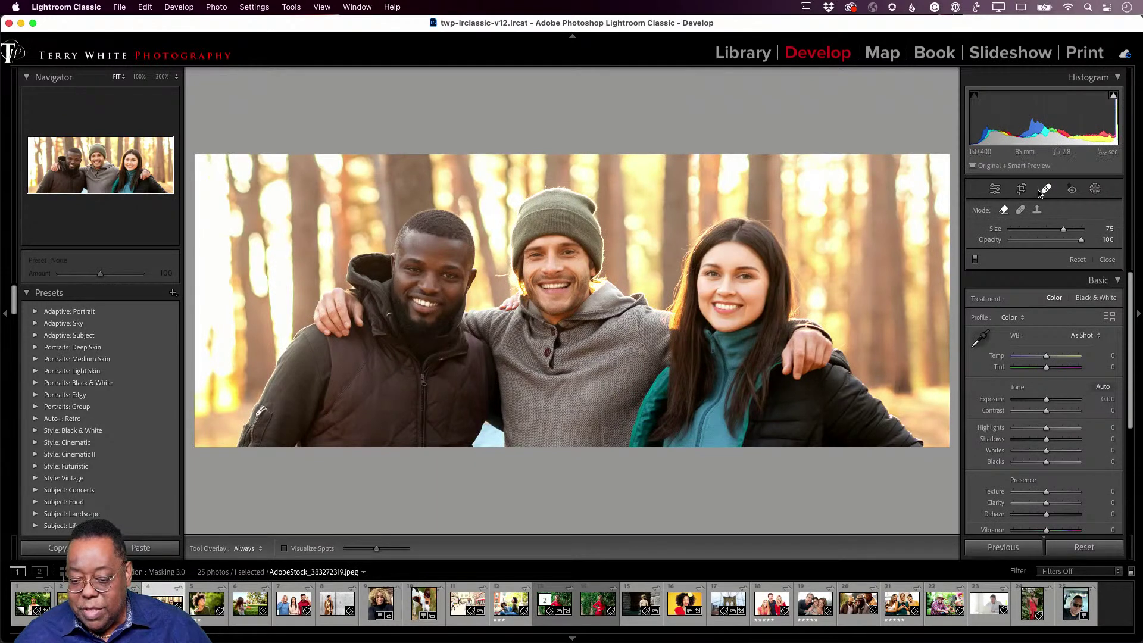
pyautogui.click(1095, 189)
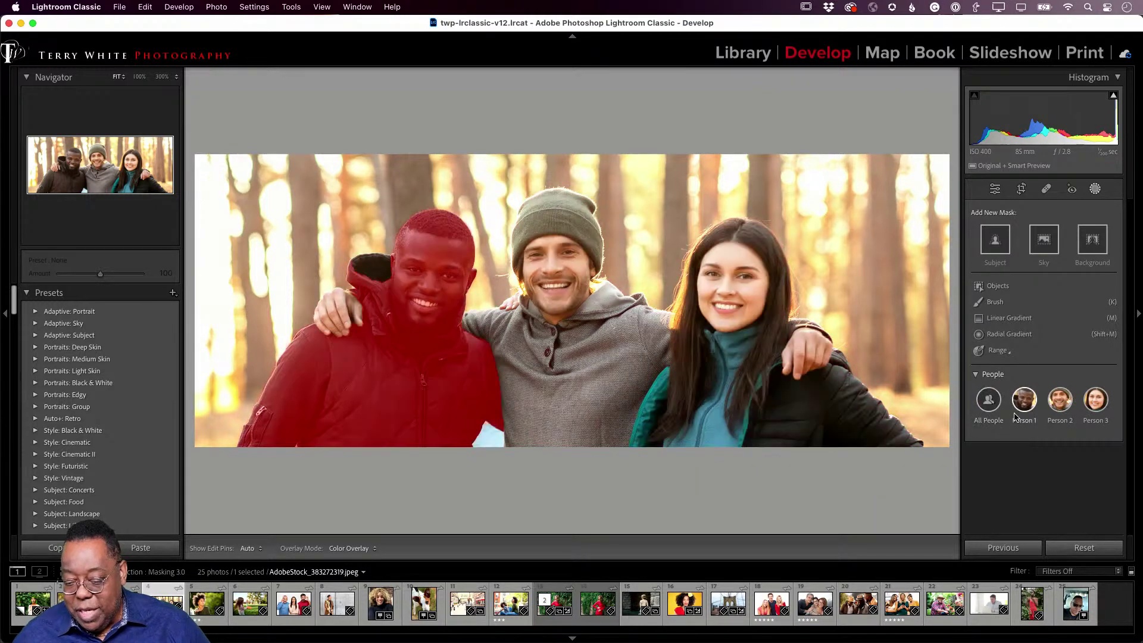
pyautogui.click(1095, 402)
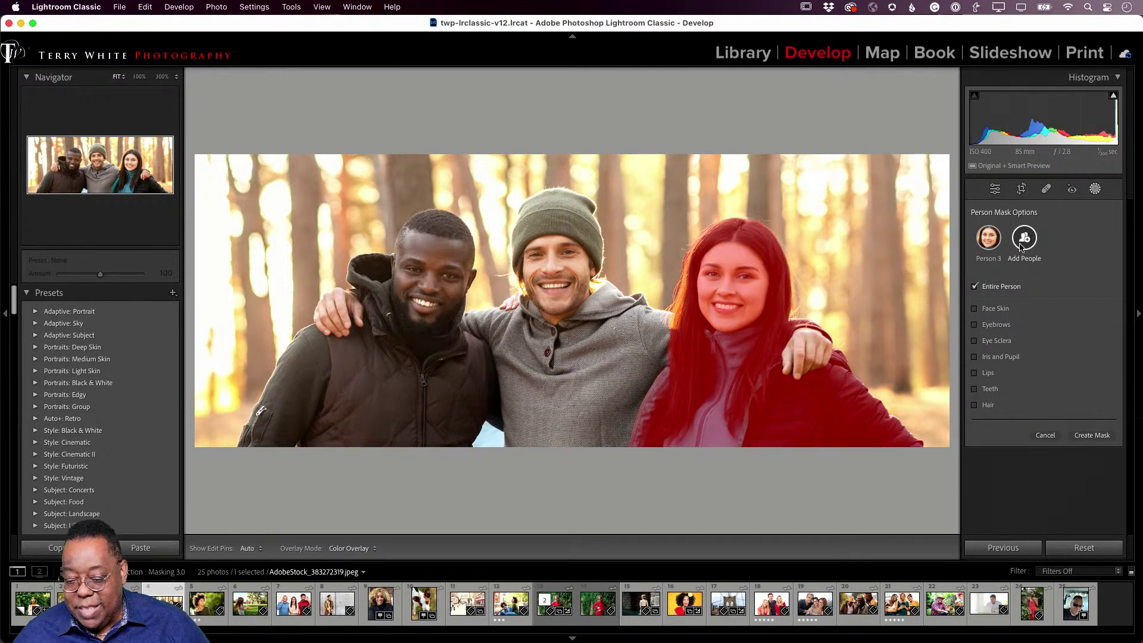
pyautogui.click(975, 309)
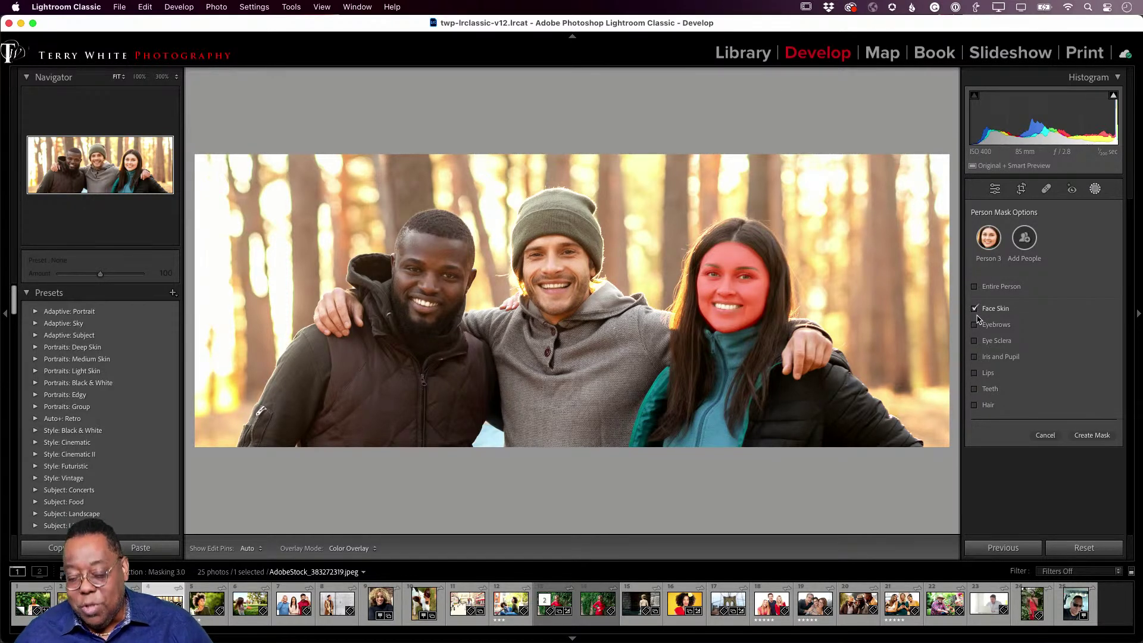
pyautogui.click(1092, 436)
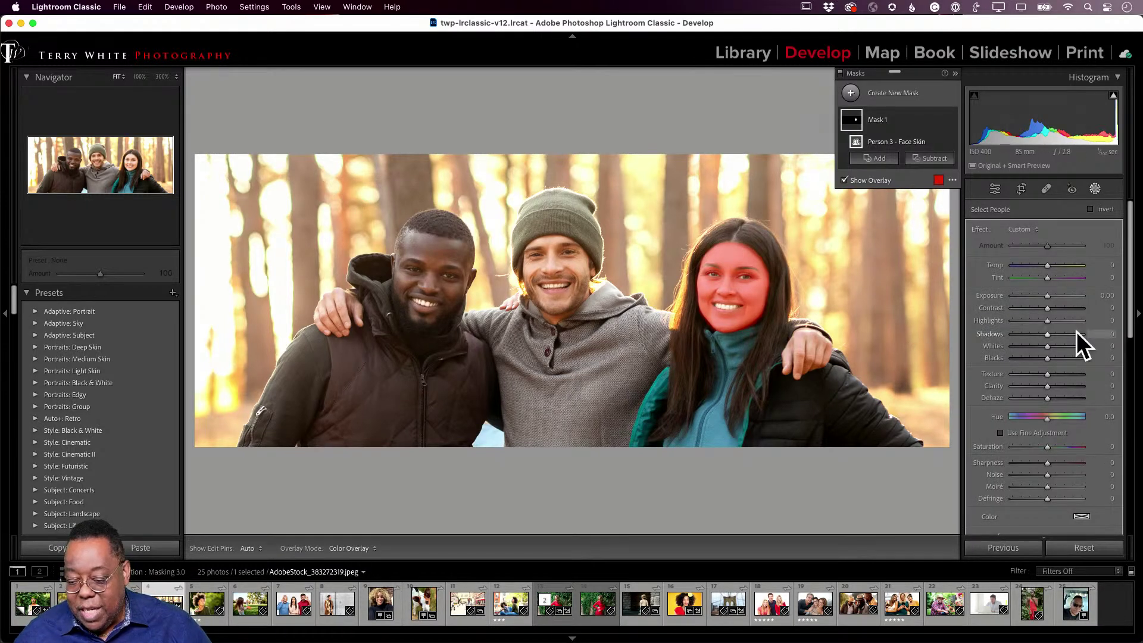
pyautogui.moveTo(1046, 268); pyautogui.dragTo(1058, 266)
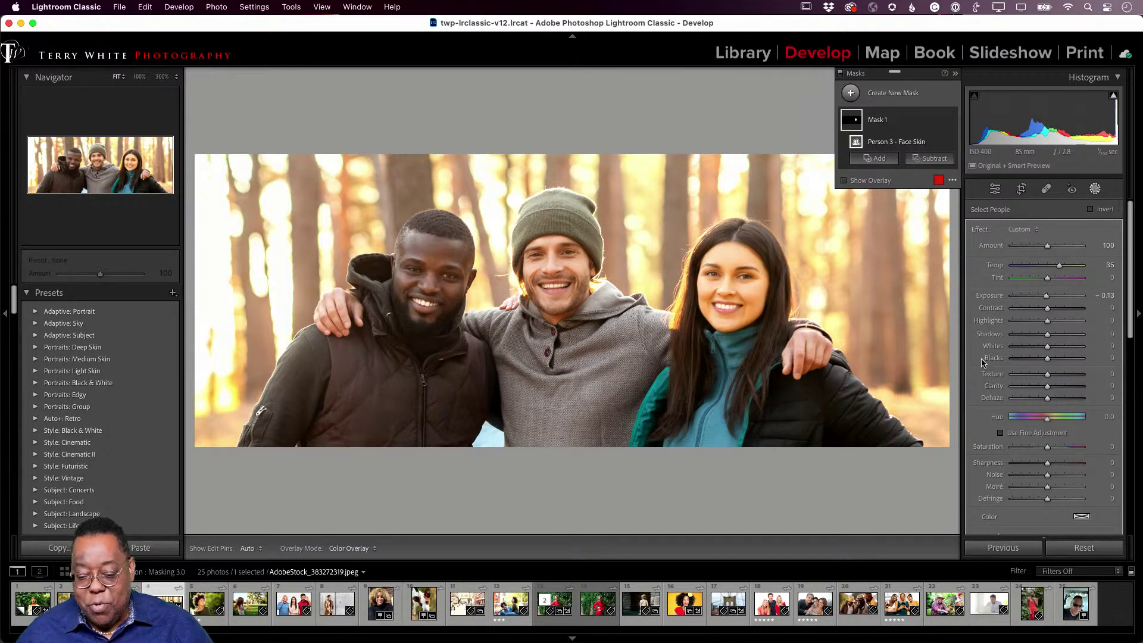
pyautogui.click(1054, 267)
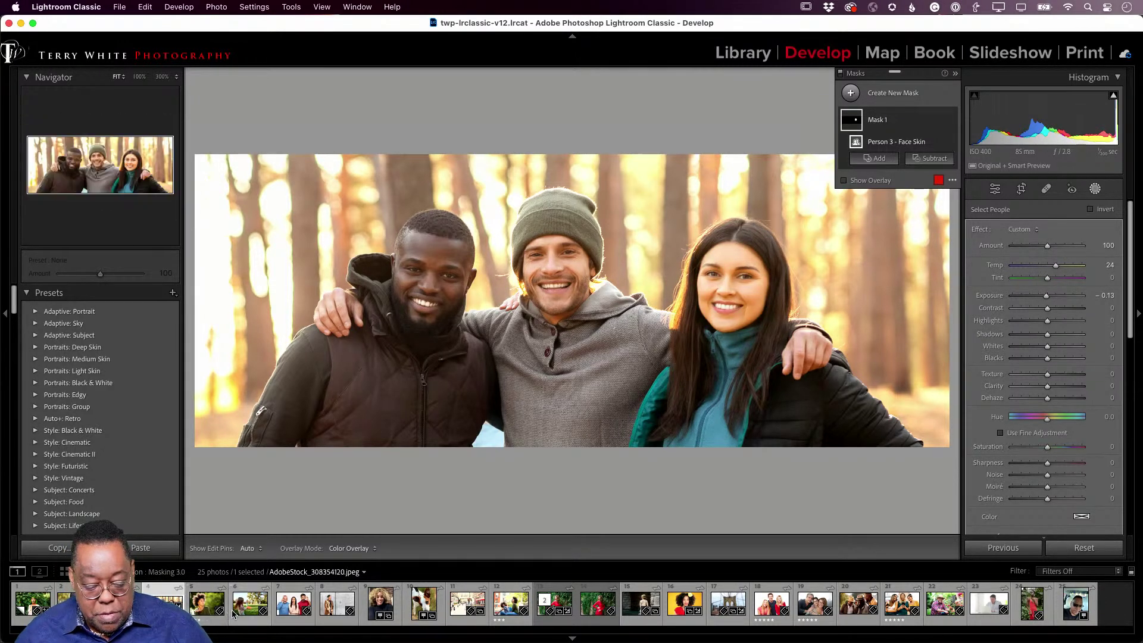
# In AdobeStock_308354120.jpeg, mask the orange frisbee with the Objects brush at size 10 and shift the mask's Hue
pyautogui.click(247, 610)
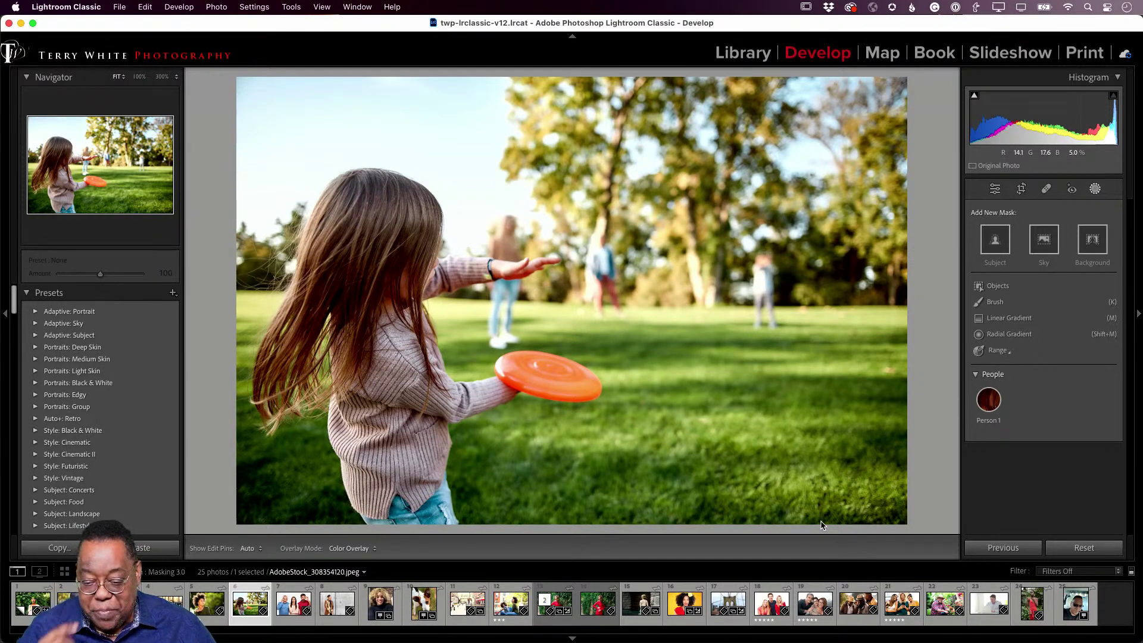
pyautogui.click(998, 286)
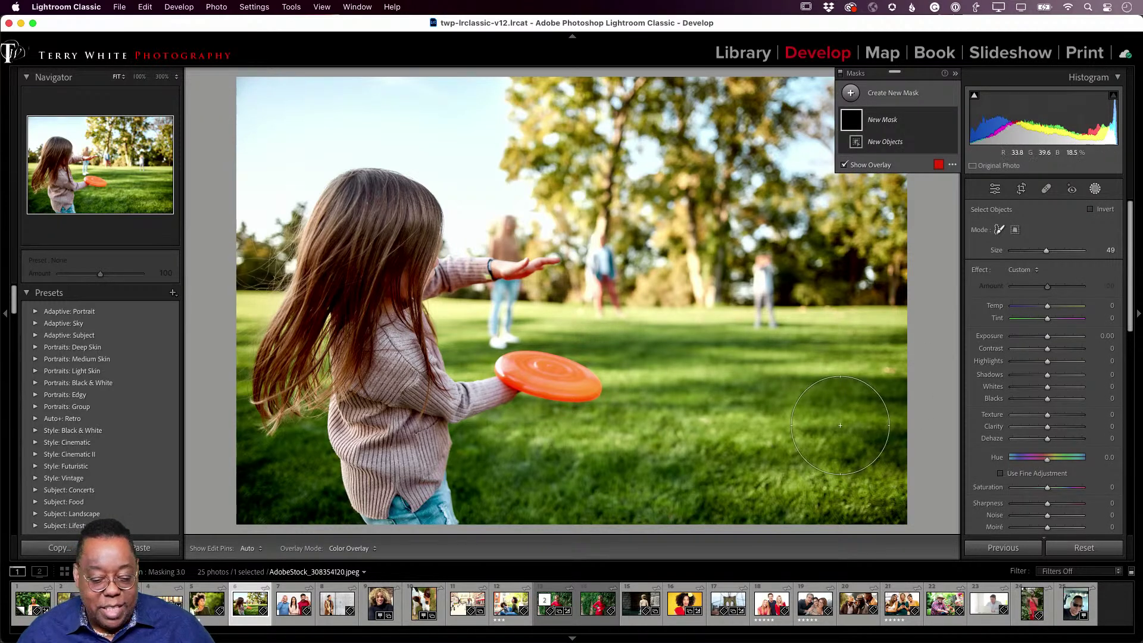
pyautogui.scroll(-2, 840, 425)
pyautogui.scroll(-5, 603, 327)
pyautogui.scroll(-2, 575, 350)
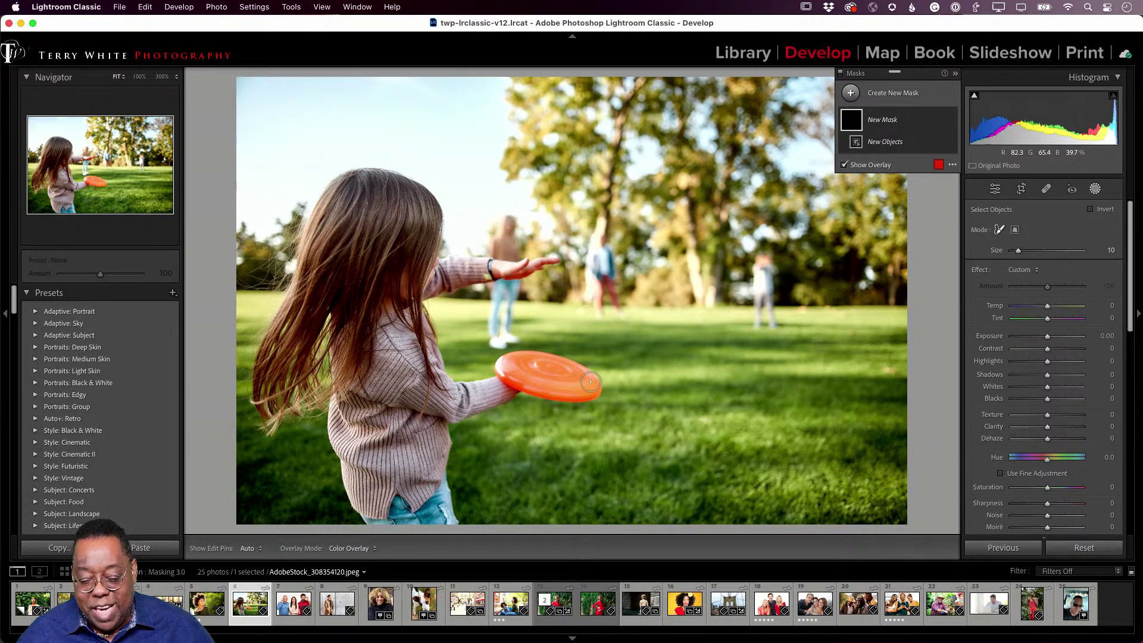
pyautogui.click(591, 381)
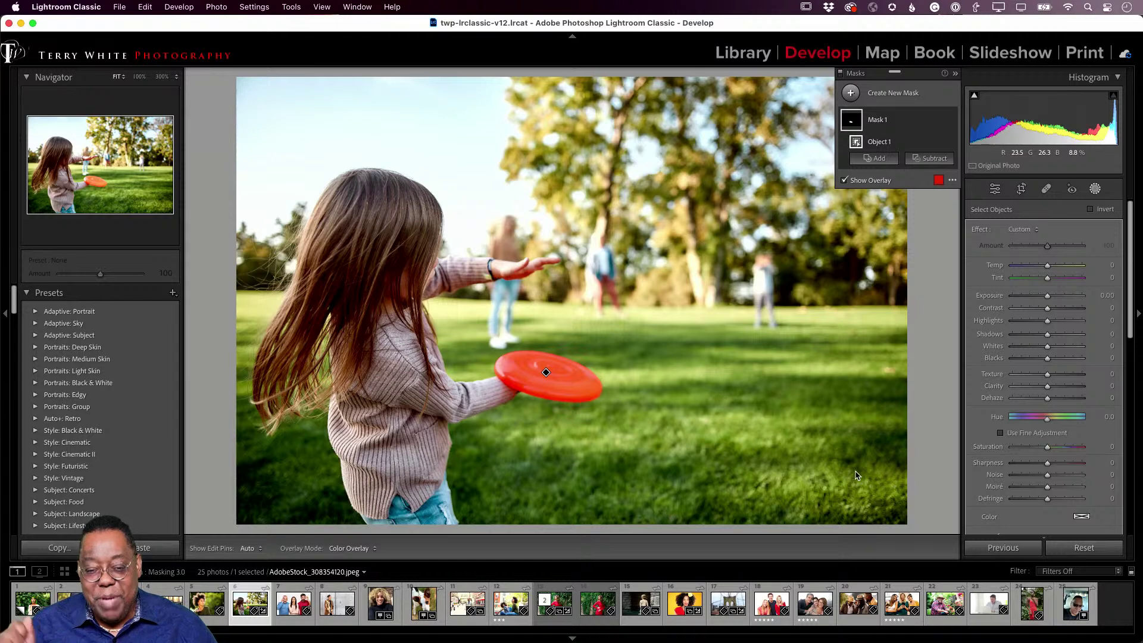
pyautogui.moveTo(1048, 423)
pyautogui.mouseDown()
pyautogui.moveTo(1009, 426)
pyautogui.moveTo(1032, 426)
pyautogui.mouseUp()
# In AdobeStock_218347182.jpeg, object-mask the man's blue shirt including the sleeve beside the woman, and set Exposure to −0.77 and Hue to 72.0
pyautogui.press('Right')
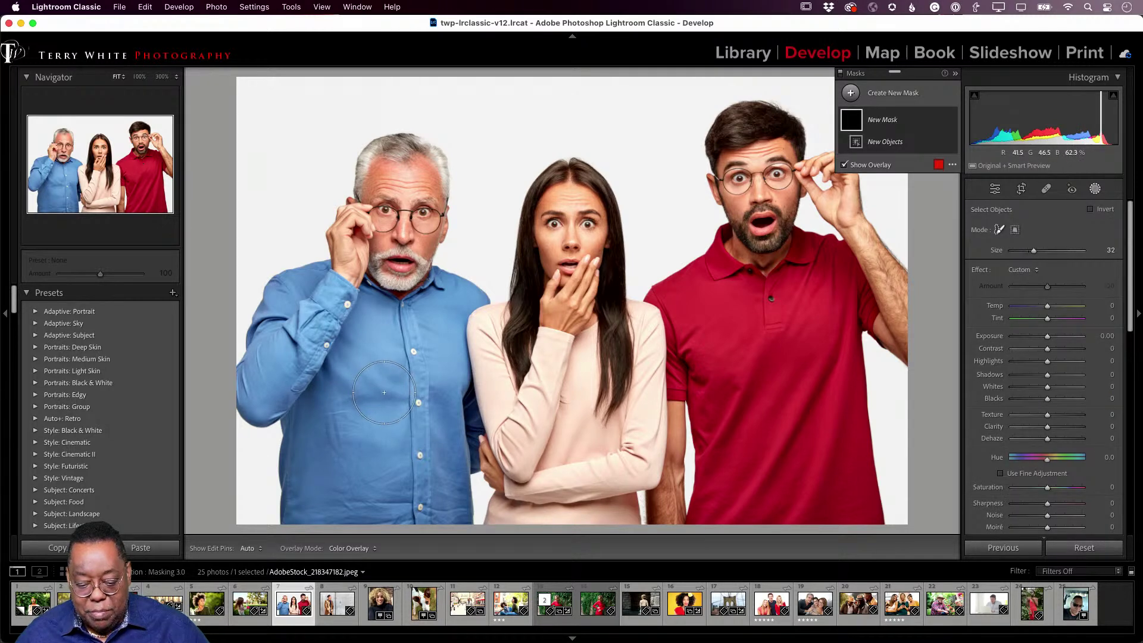
pyautogui.moveTo(309, 363)
pyautogui.mouseDown()
pyautogui.moveTo(456, 522)
pyautogui.moveTo(414, 401)
pyautogui.moveTo(434, 349)
pyautogui.moveTo(452, 428)
pyautogui.moveTo(441, 313)
pyautogui.moveTo(468, 298)
pyautogui.moveTo(444, 291)
pyautogui.moveTo(370, 319)
pyautogui.moveTo(376, 381)
pyautogui.mouseUp()
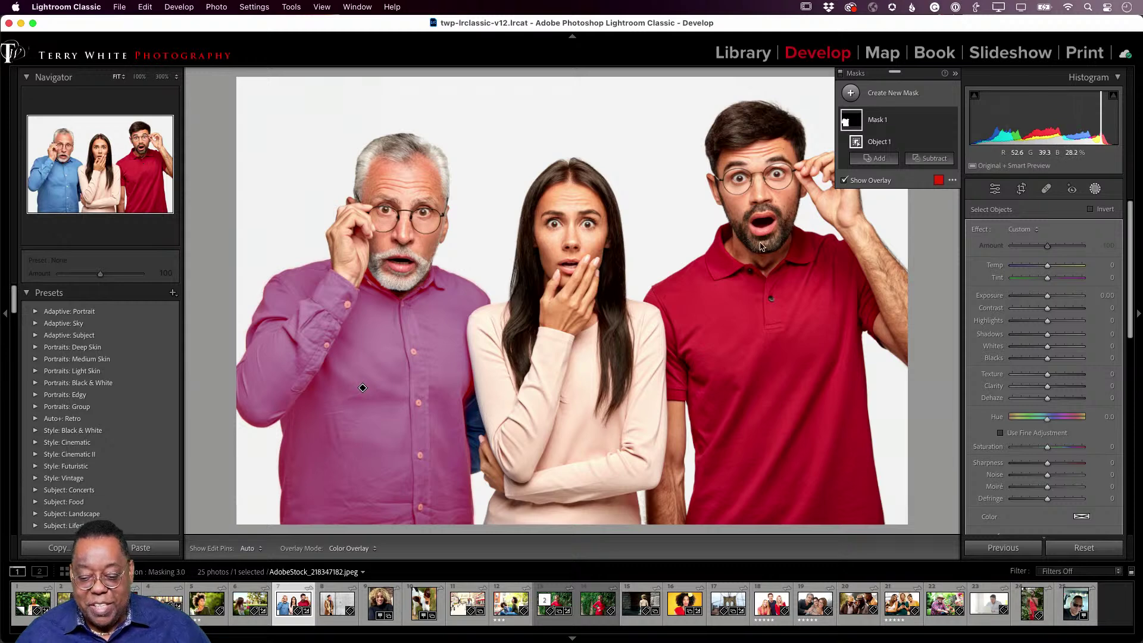
pyautogui.click(875, 160)
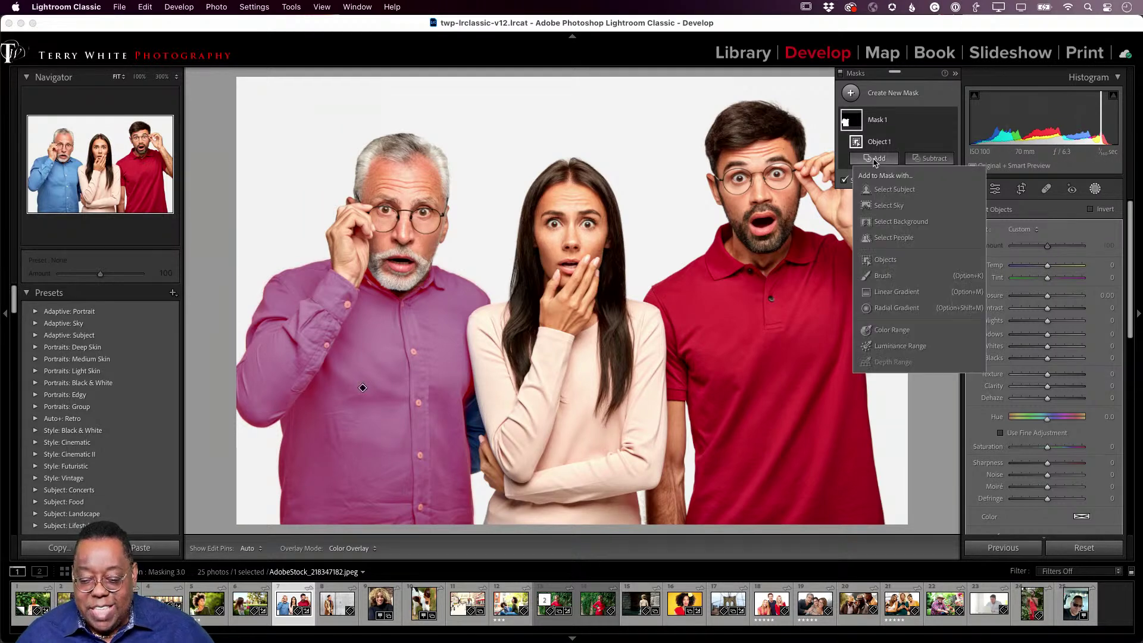
pyautogui.click(885, 260)
pyautogui.moveTo(467, 390); pyautogui.dragTo(474, 470)
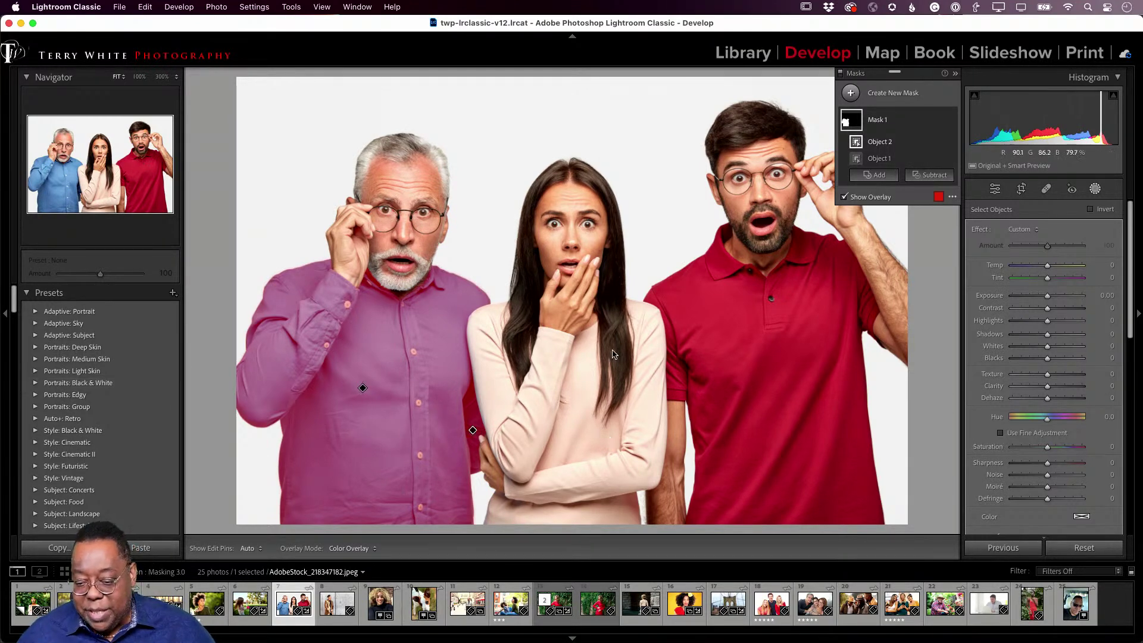
pyautogui.moveTo(1048, 420); pyautogui.dragTo(1037, 420)
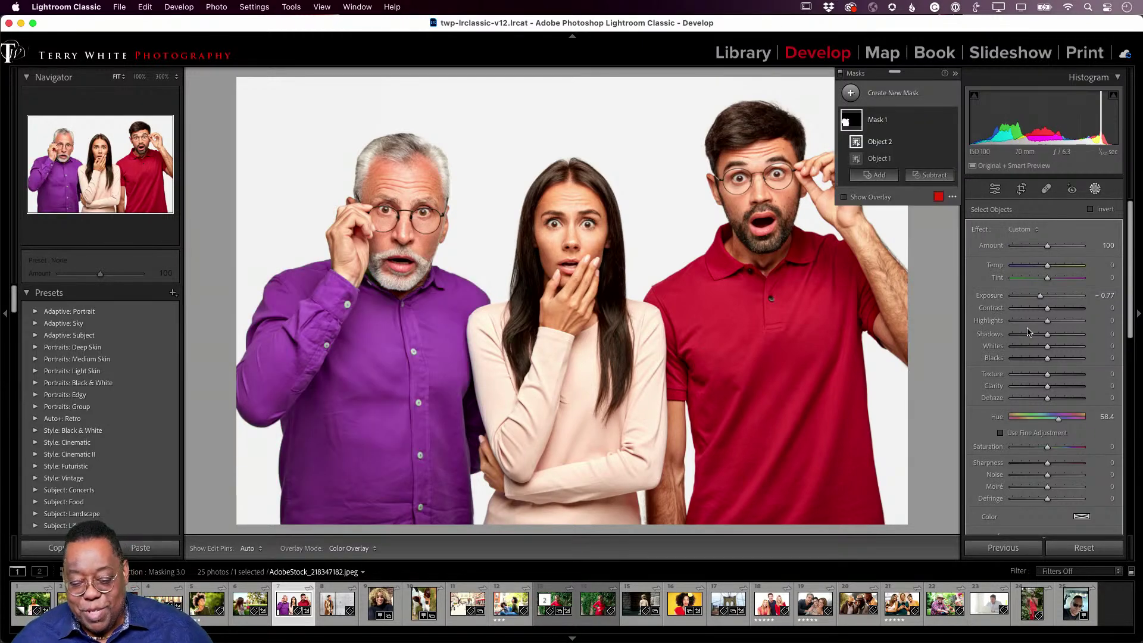
pyautogui.moveTo(1060, 420); pyautogui.dragTo(1061, 422)
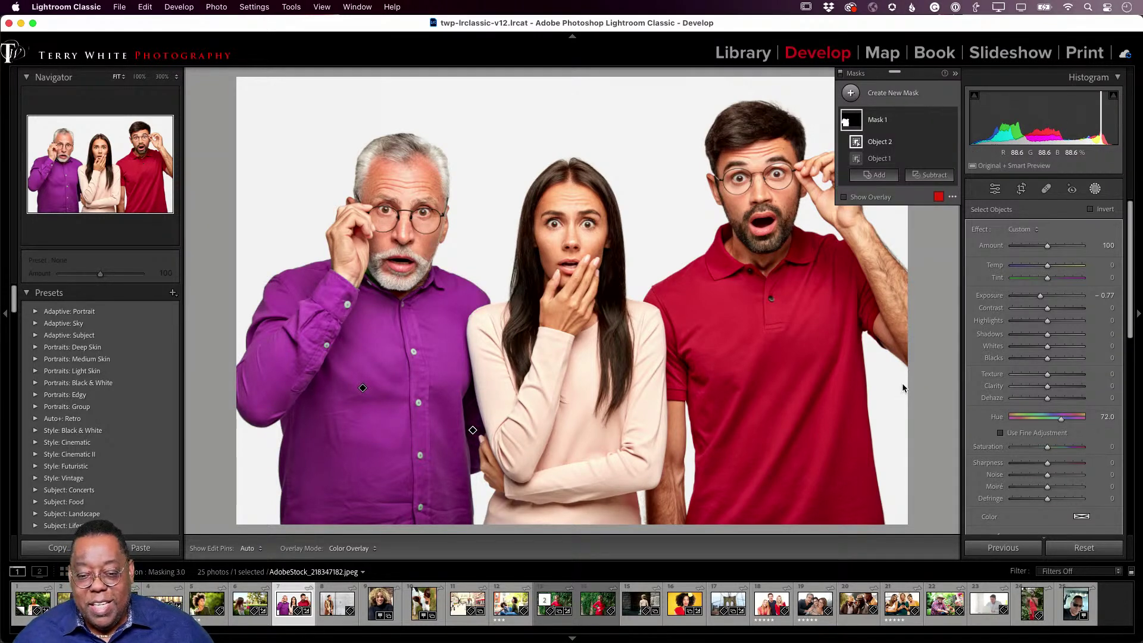
# In AdobeStock_393407392.jpeg, remove four conspicuous holes and marks from the concrete wall on both sides of the person with Content-Aware Remove
pyautogui.press('Right')
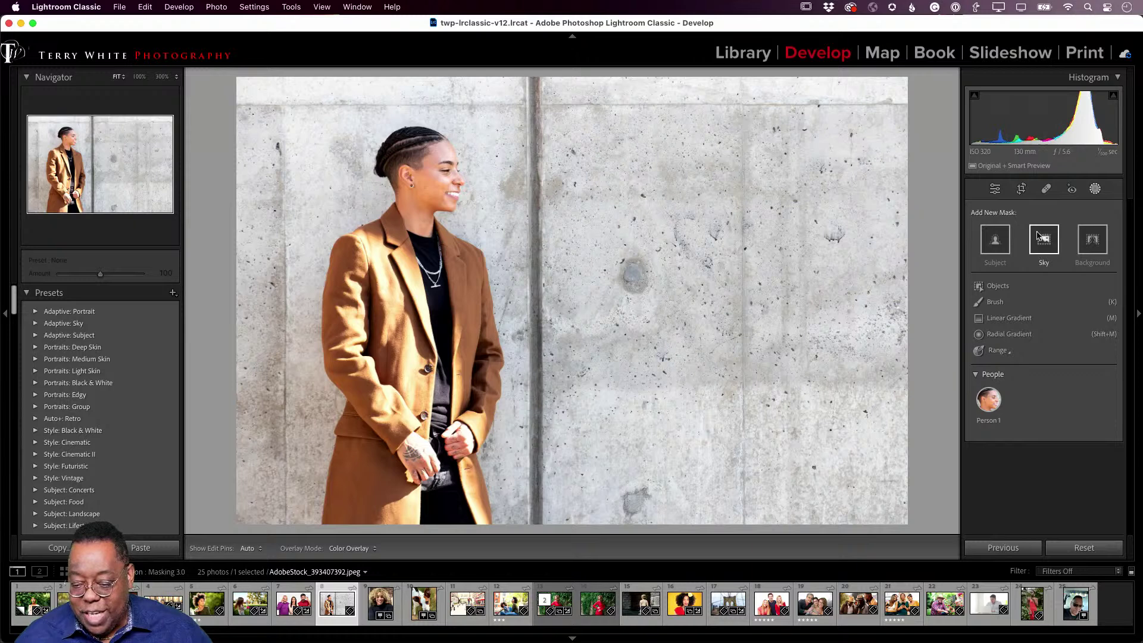
pyautogui.click(1046, 191)
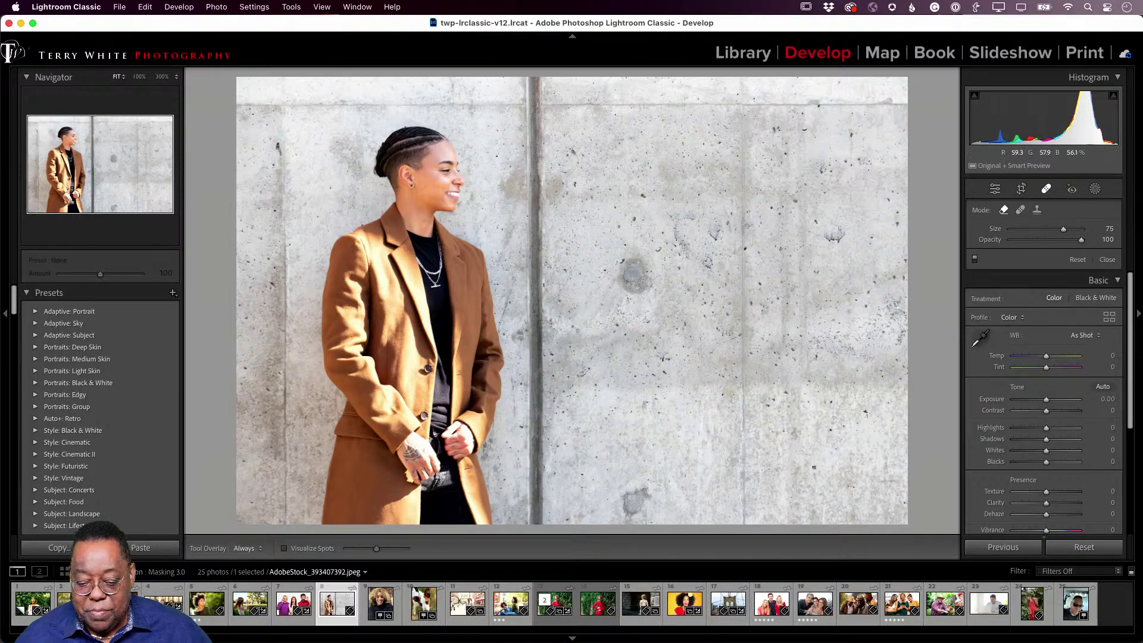
pyautogui.moveTo(632, 269); pyautogui.dragTo(635, 284)
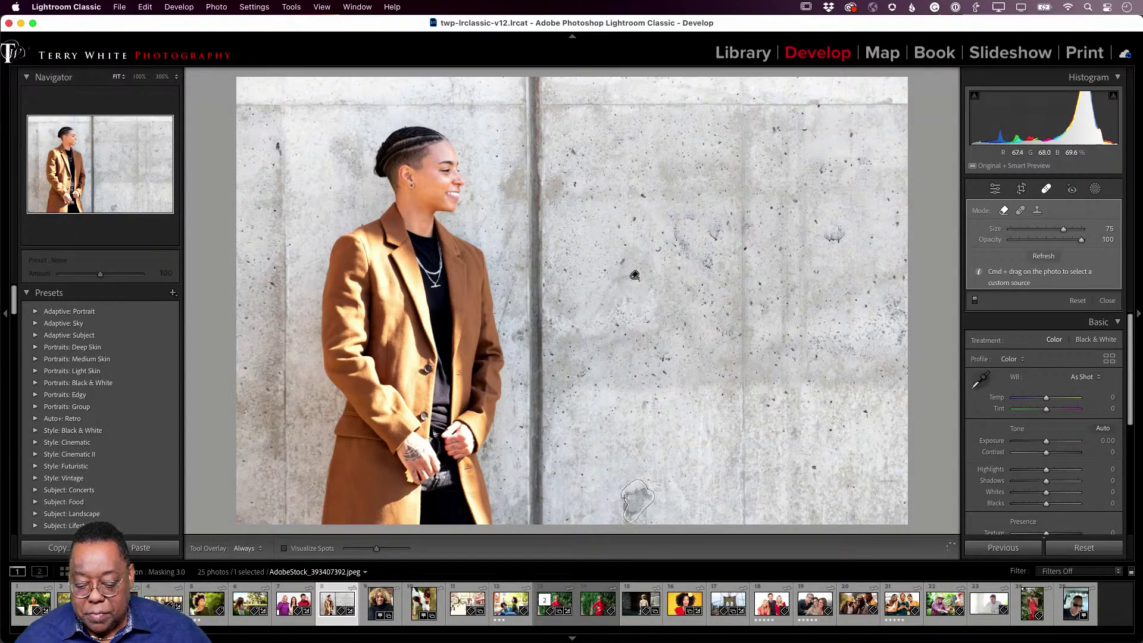
pyautogui.moveTo(651, 491); pyautogui.dragTo(619, 506)
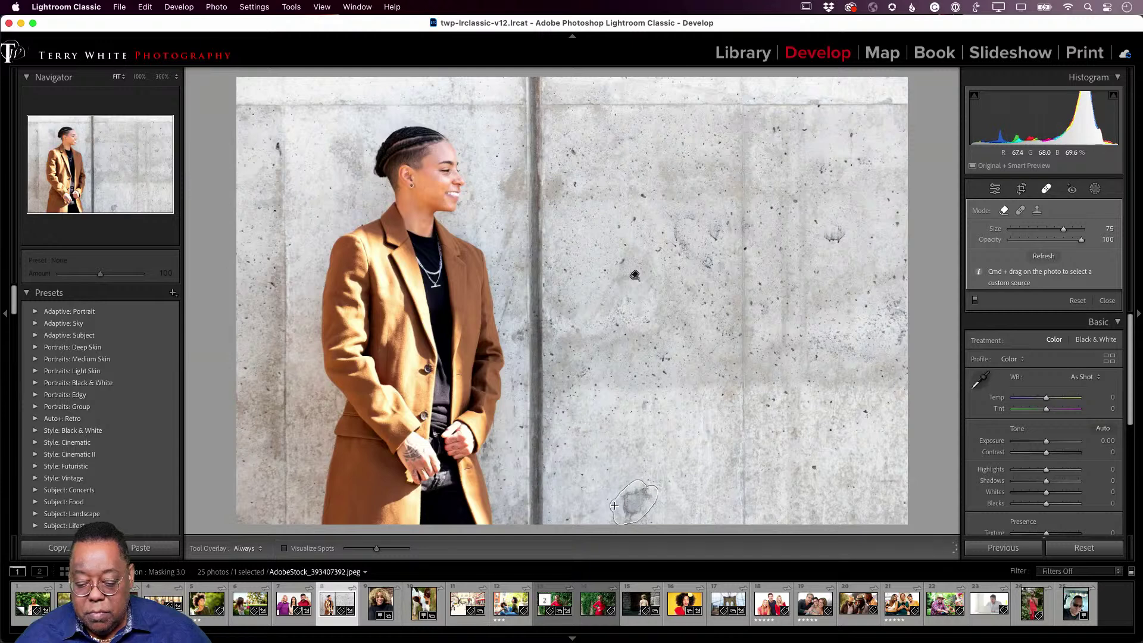
pyautogui.moveTo(833, 238); pyautogui.dragTo(844, 231)
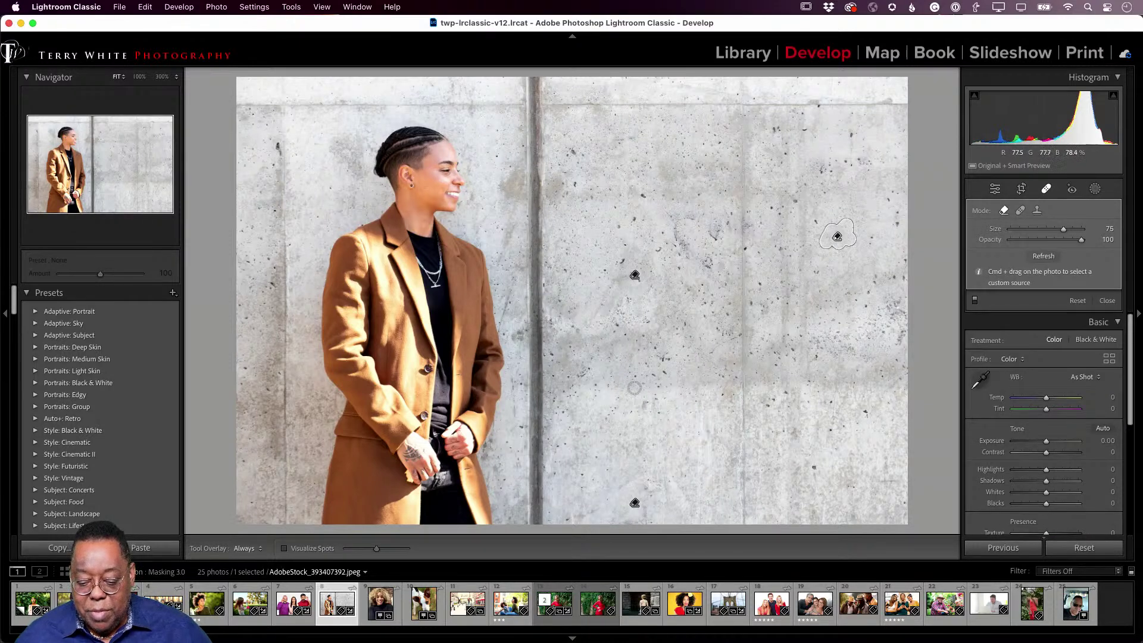
pyautogui.moveTo(281, 143); pyautogui.dragTo(278, 169)
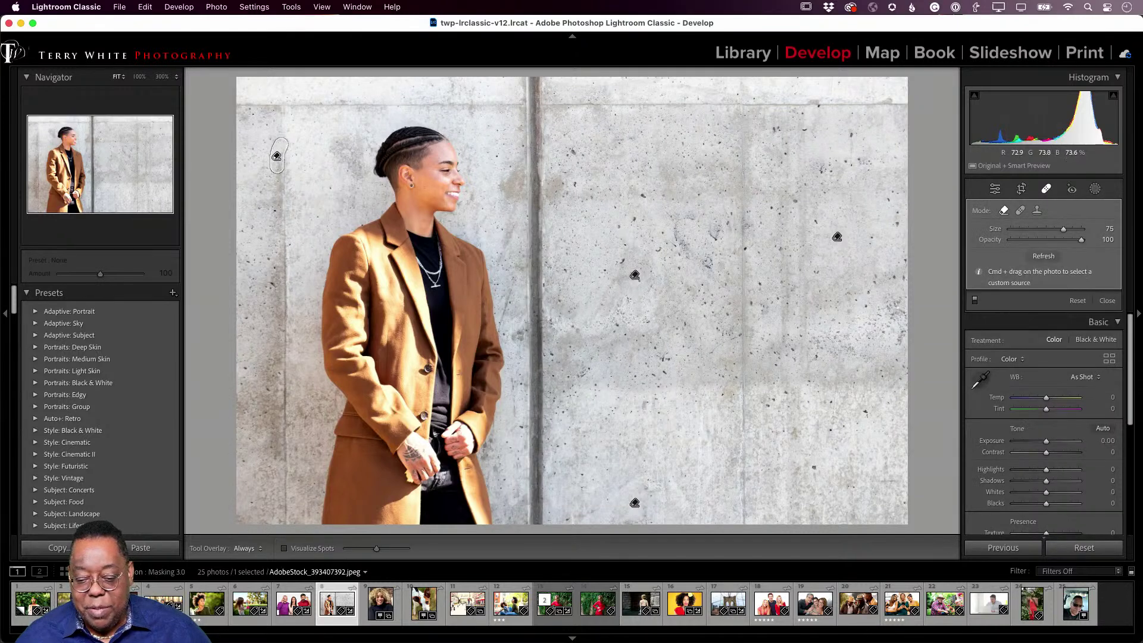
pyautogui.click(1046, 189)
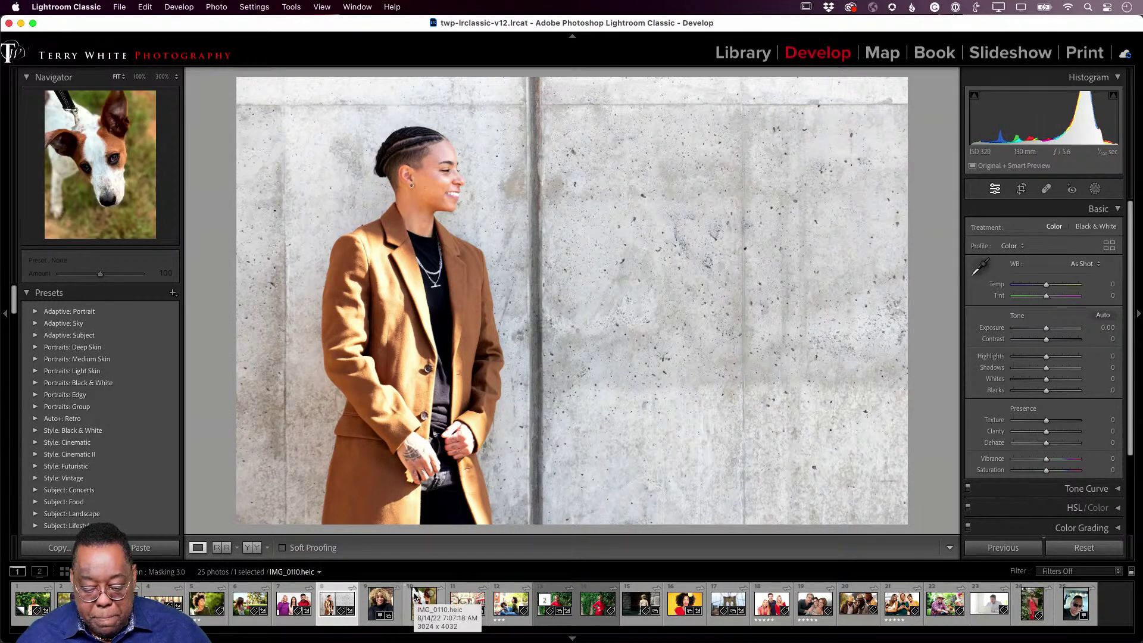
# In APC_0547.jpg, remove the white object at the right edge above the woman's shoulder with Content-Aware Remove at size 78
pyautogui.click(381, 602)
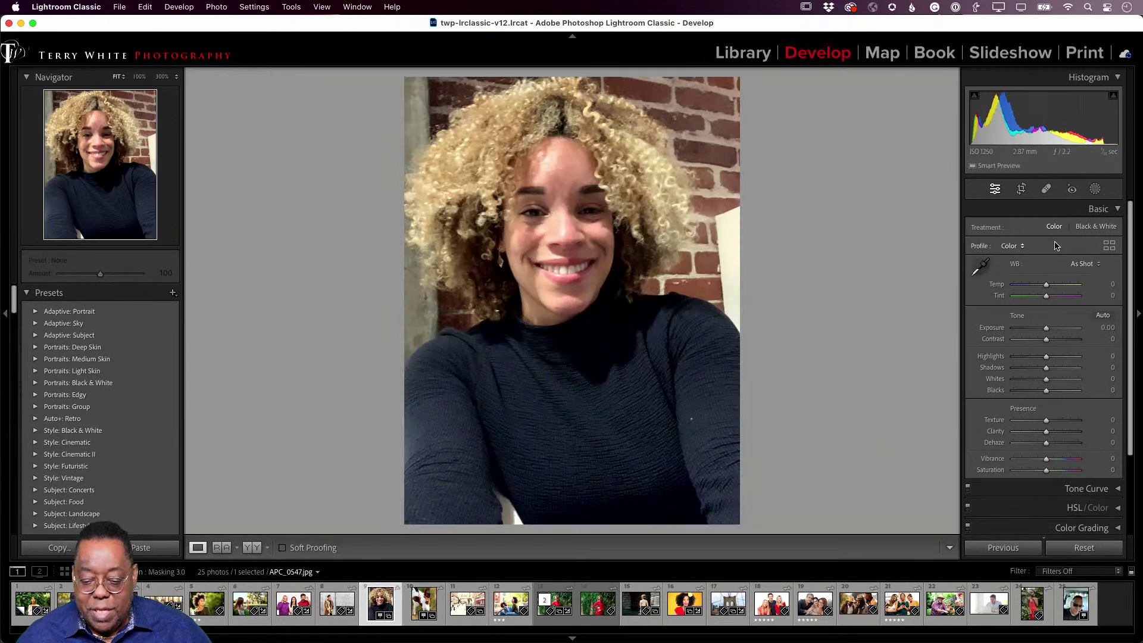
pyautogui.click(1046, 189)
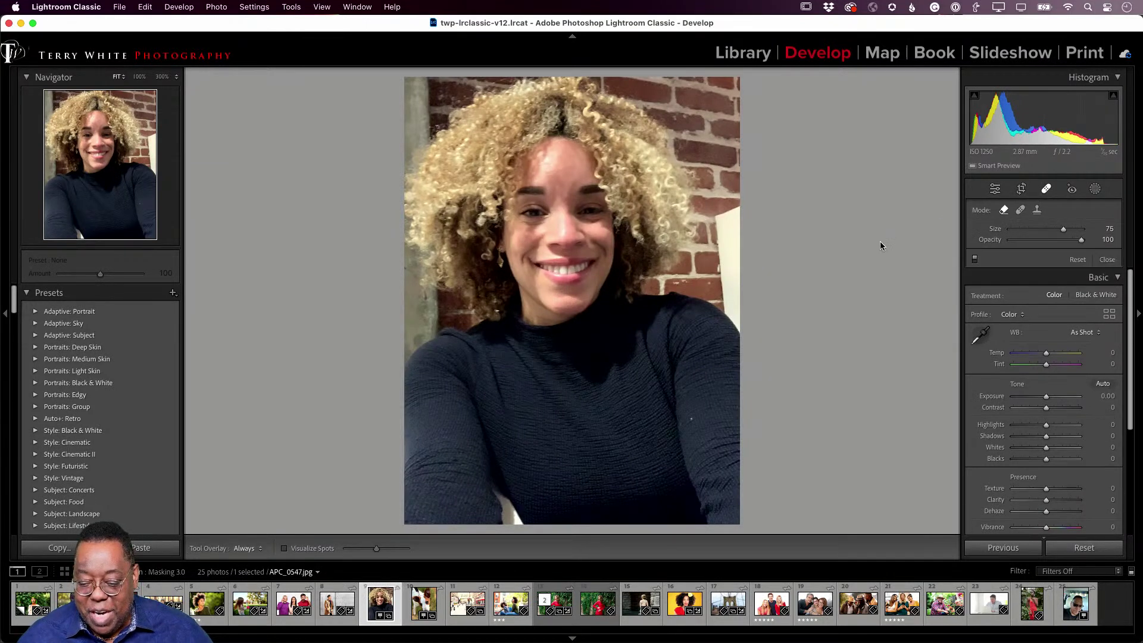
pyautogui.scroll(2, 729, 225)
pyautogui.click(727, 220)
pyautogui.moveTo(727, 220)
pyautogui.mouseDown()
pyautogui.moveTo(715, 230)
pyautogui.moveTo(738, 335)
pyautogui.mouseUp()
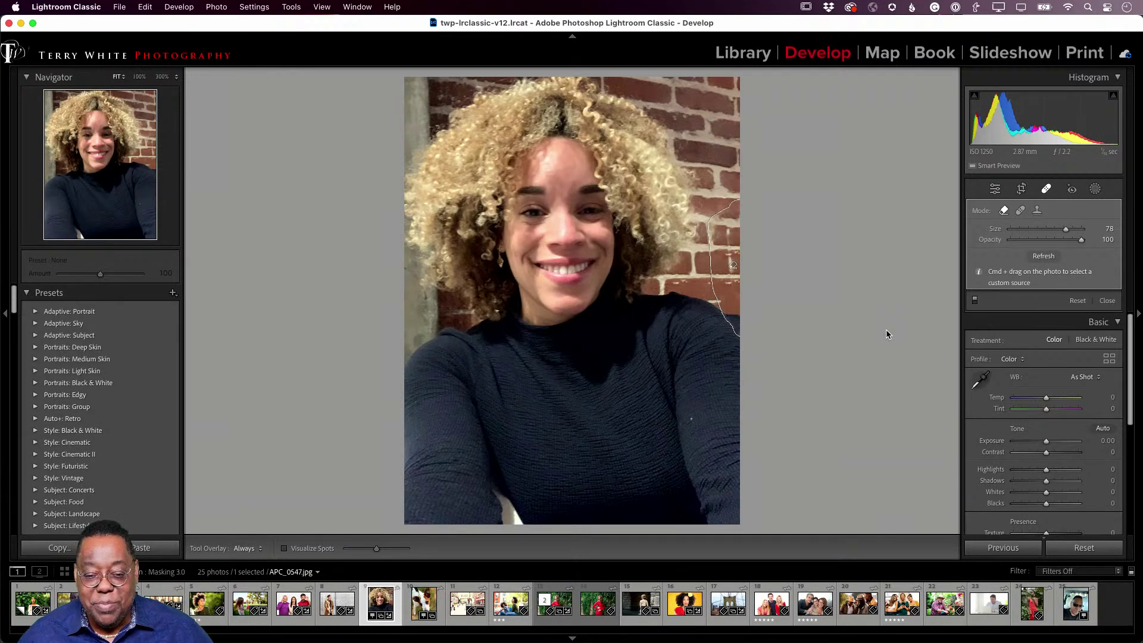
pyautogui.click(1045, 190)
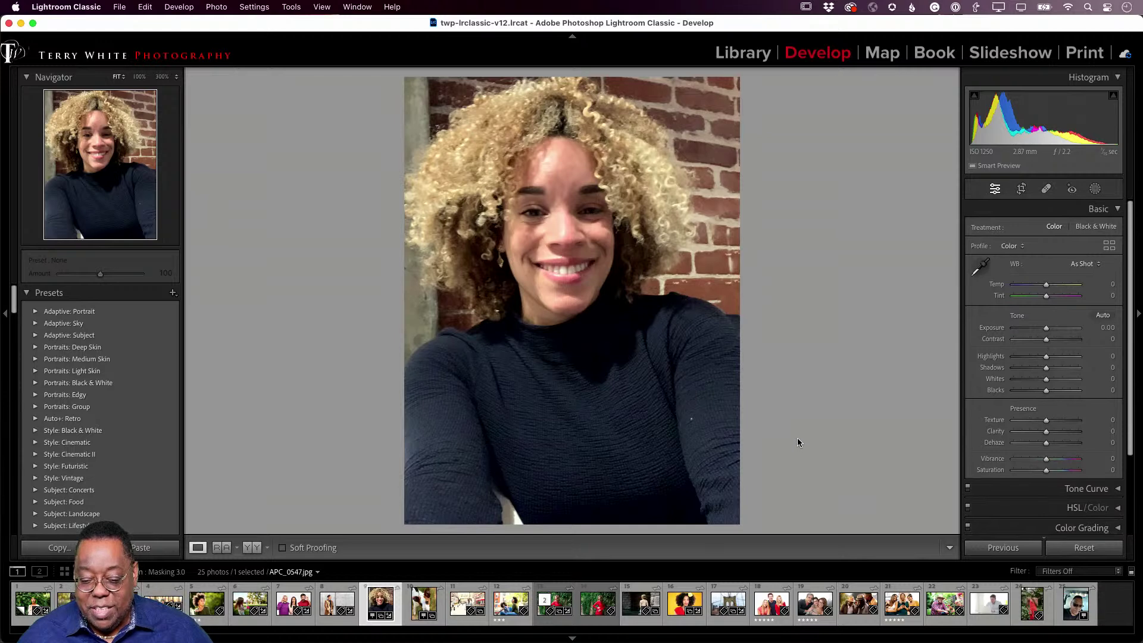
# In IMG_0110.heic, remove the dog's black leash and metal clasp with Content-Aware Remove
pyautogui.click(424, 606)
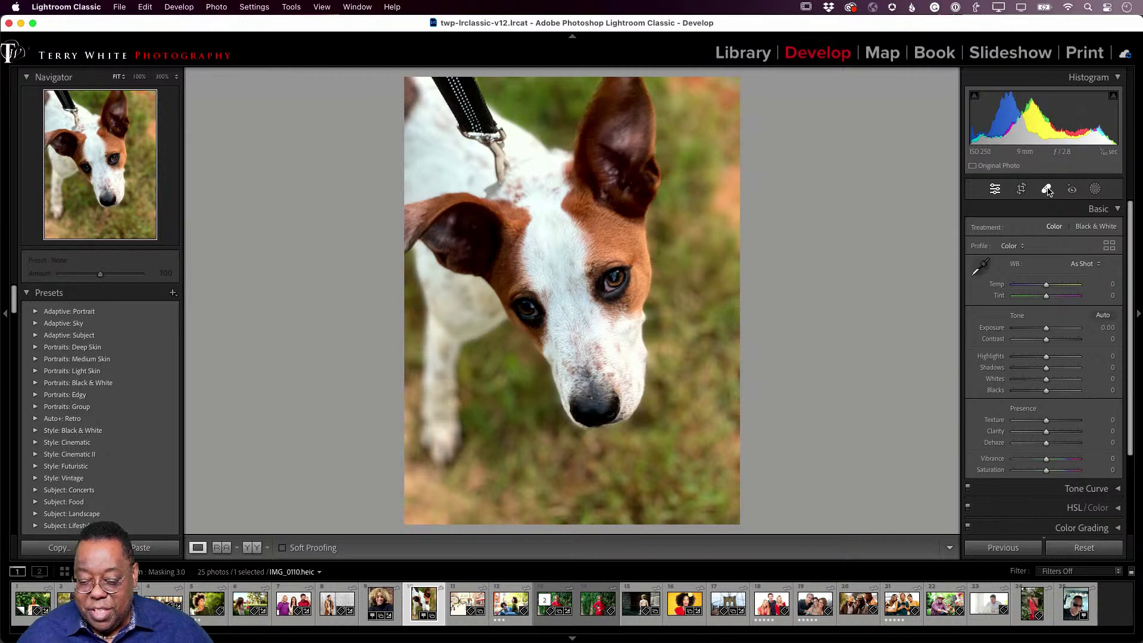
pyautogui.click(1047, 189)
pyautogui.moveTo(455, 83)
pyautogui.mouseDown()
pyautogui.moveTo(500, 161)
pyautogui.moveTo(491, 189)
pyautogui.mouseUp()
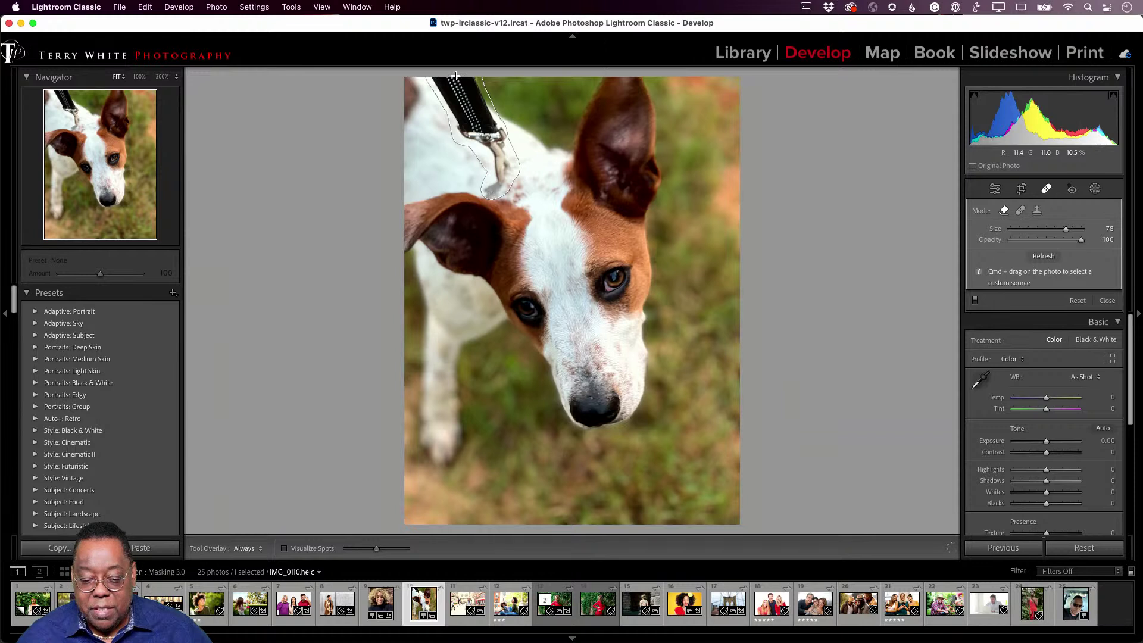
pyautogui.moveTo(456, 76); pyautogui.dragTo(455, 75)
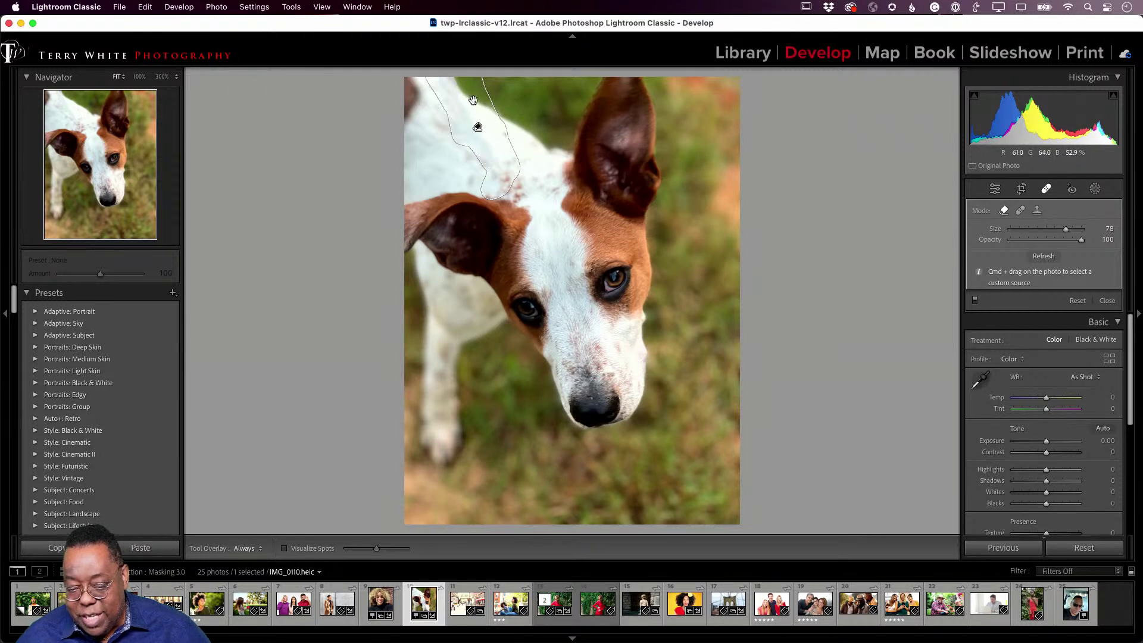
pyautogui.click(1047, 189)
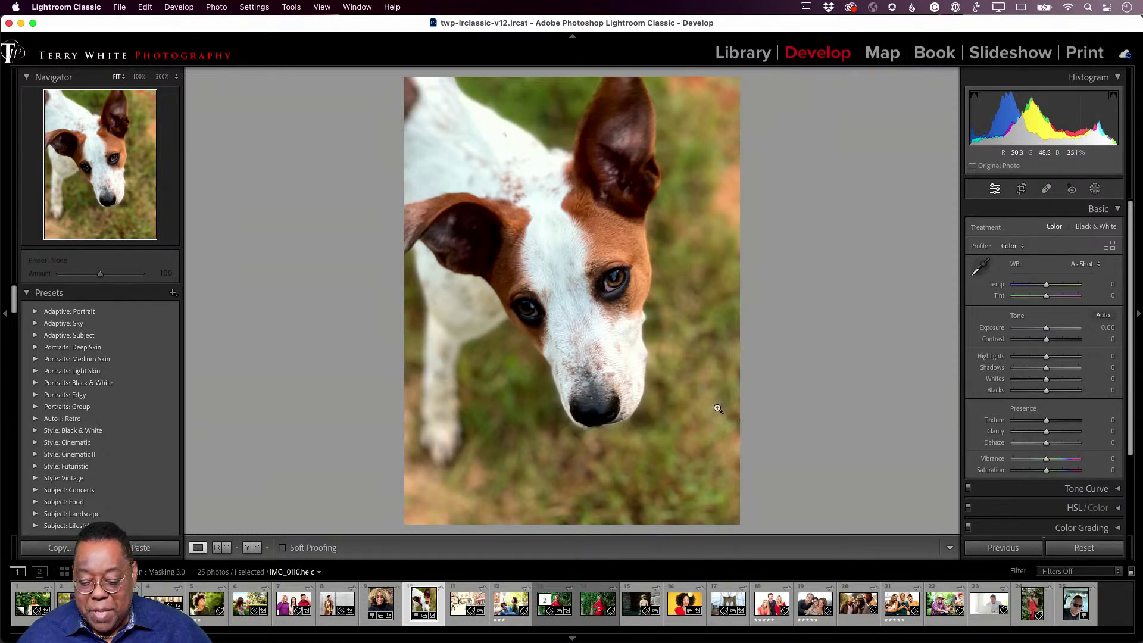
# In Guy Shopping.jpeg, mask the background and set the mask's Dehaze to 98 and Exposure to −0.48
pyautogui.click(469, 608)
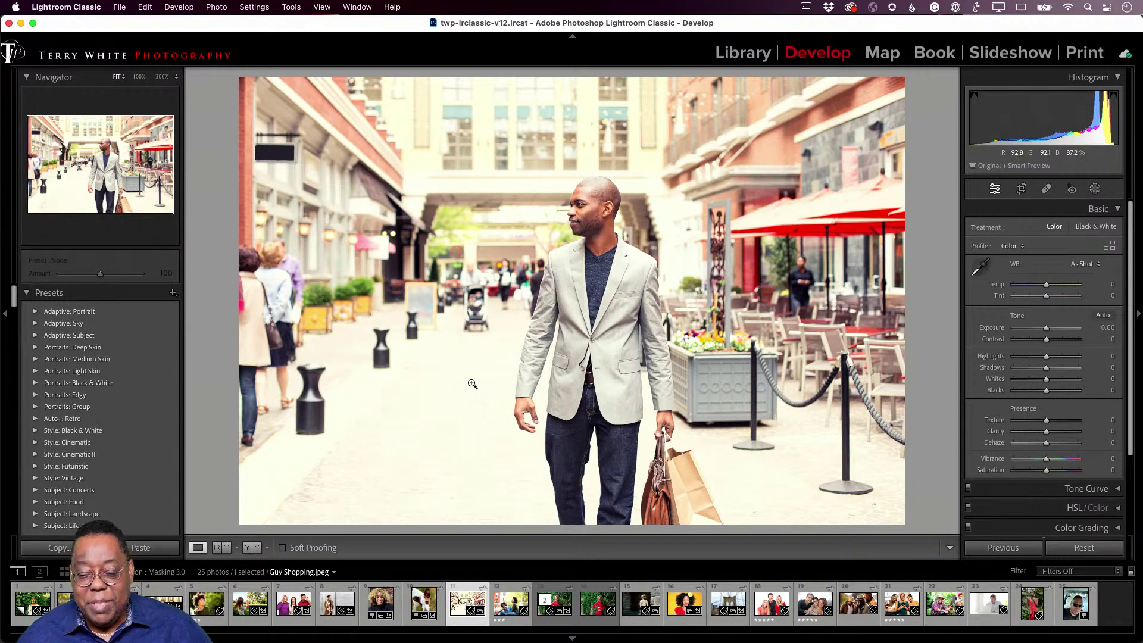
pyautogui.click(1095, 189)
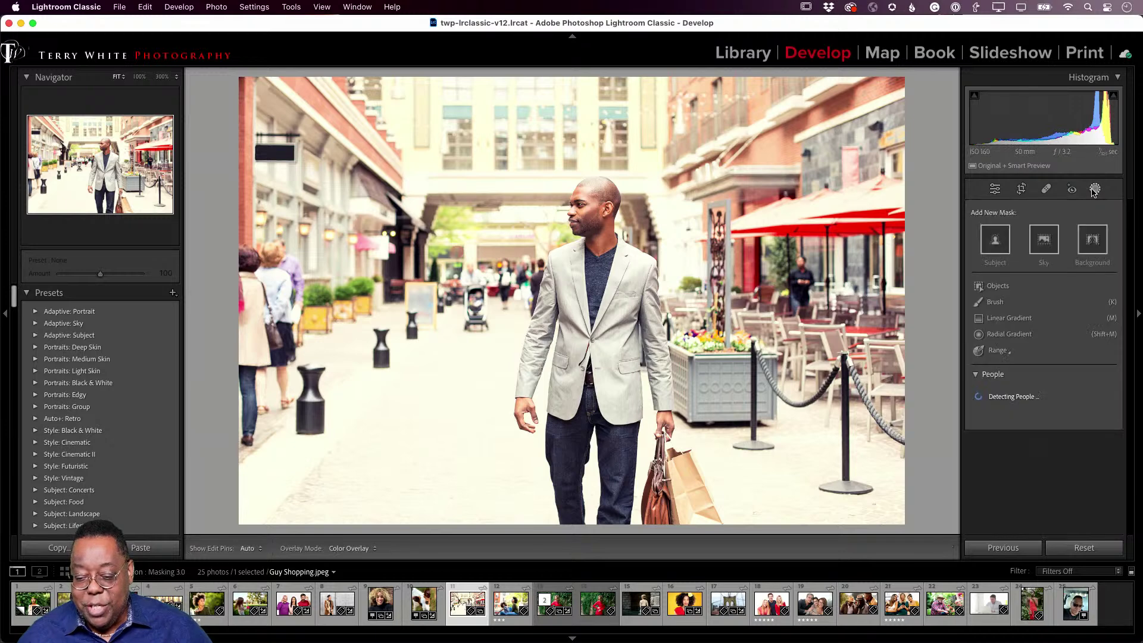
pyautogui.click(1084, 243)
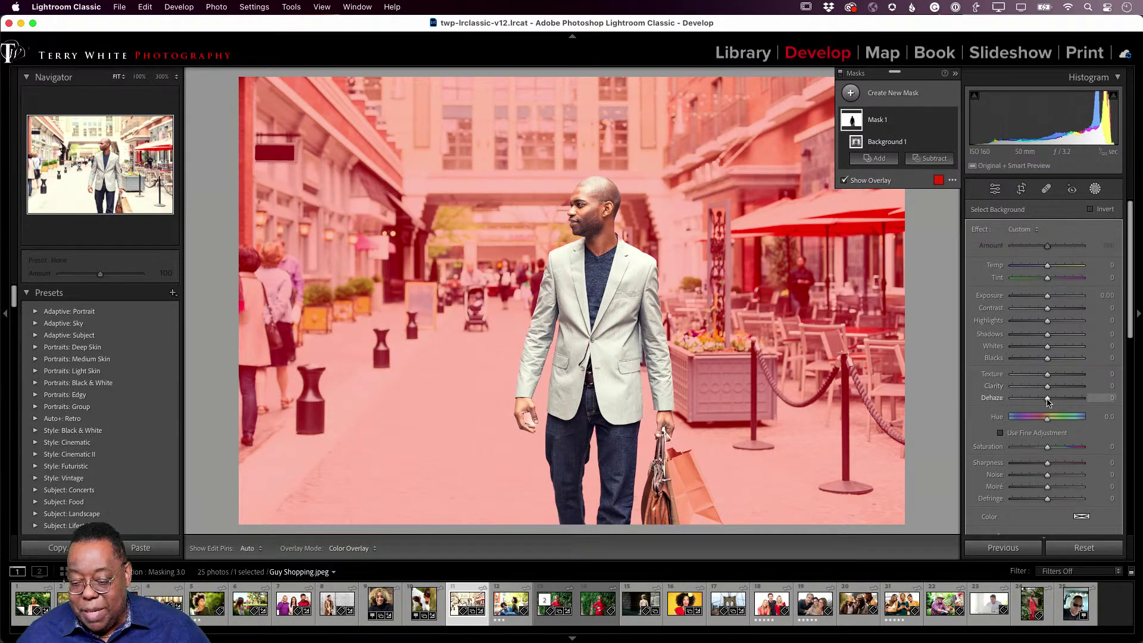
pyautogui.moveTo(1048, 402); pyautogui.dragTo(1082, 399)
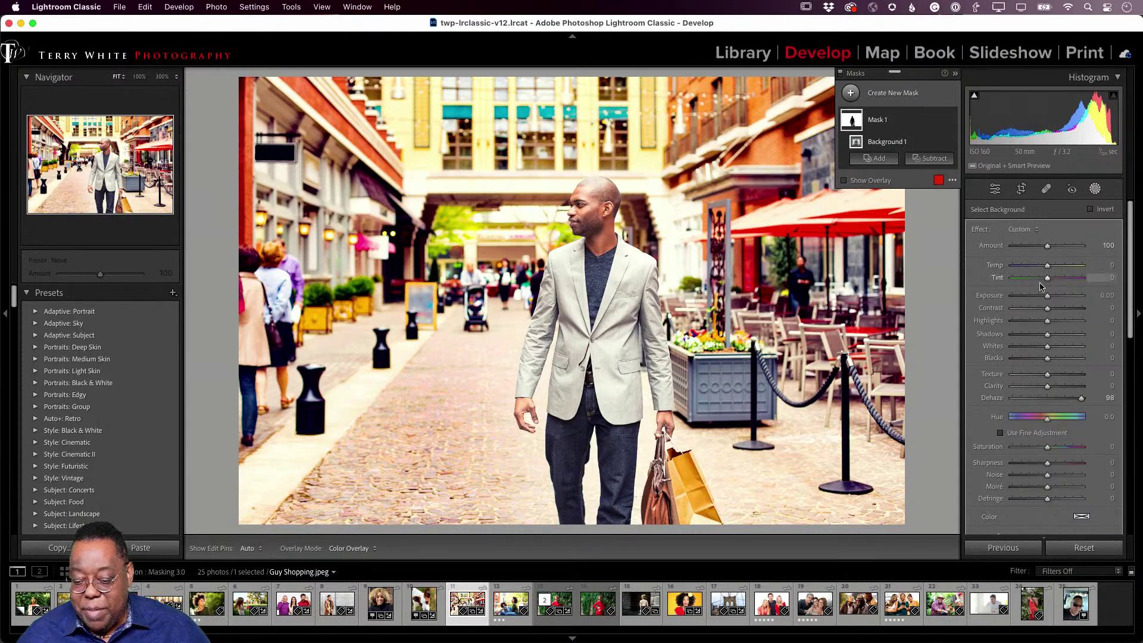
pyautogui.moveTo(1049, 301); pyautogui.dragTo(1046, 304)
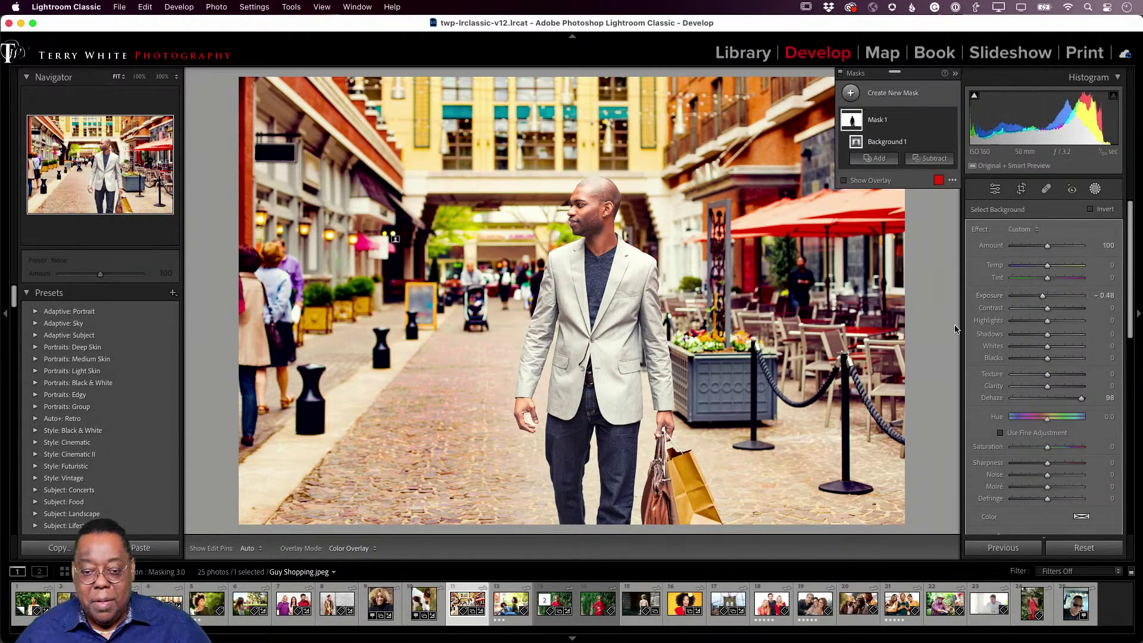
# In AdobeStock_346135137.jpeg, mask the background behind the two women and set Exposure to −1.07 and Dehaze to 34
pyautogui.press('Right')
pyautogui.click(1092, 240)
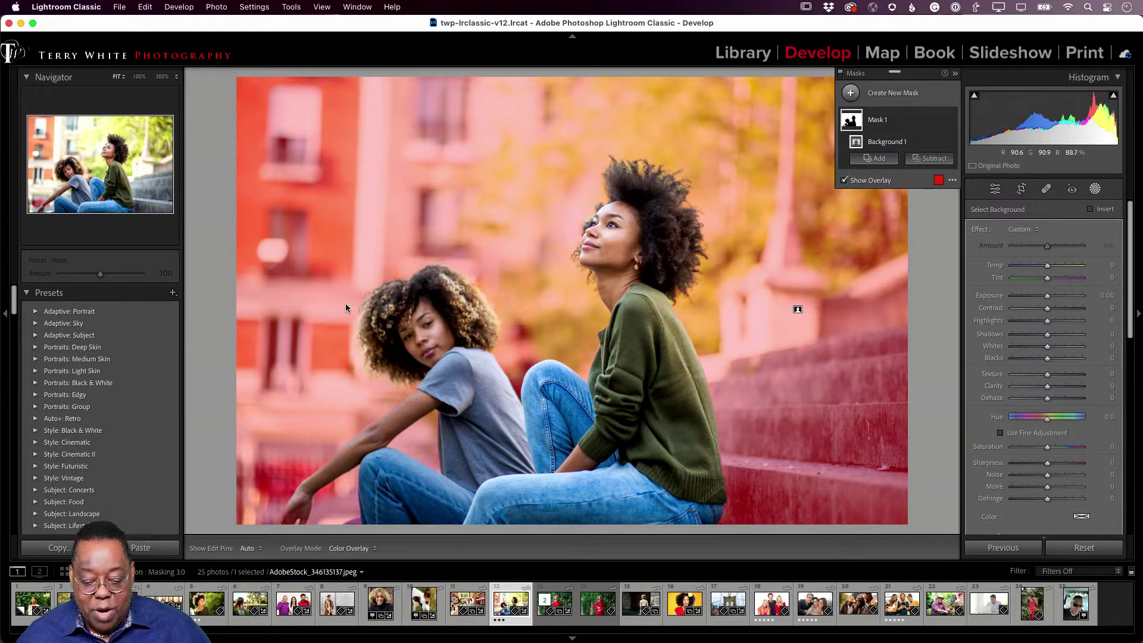
pyautogui.moveTo(1047, 295); pyautogui.dragTo(1037, 295)
pyautogui.moveTo(1047, 397); pyautogui.dragTo(1060, 400)
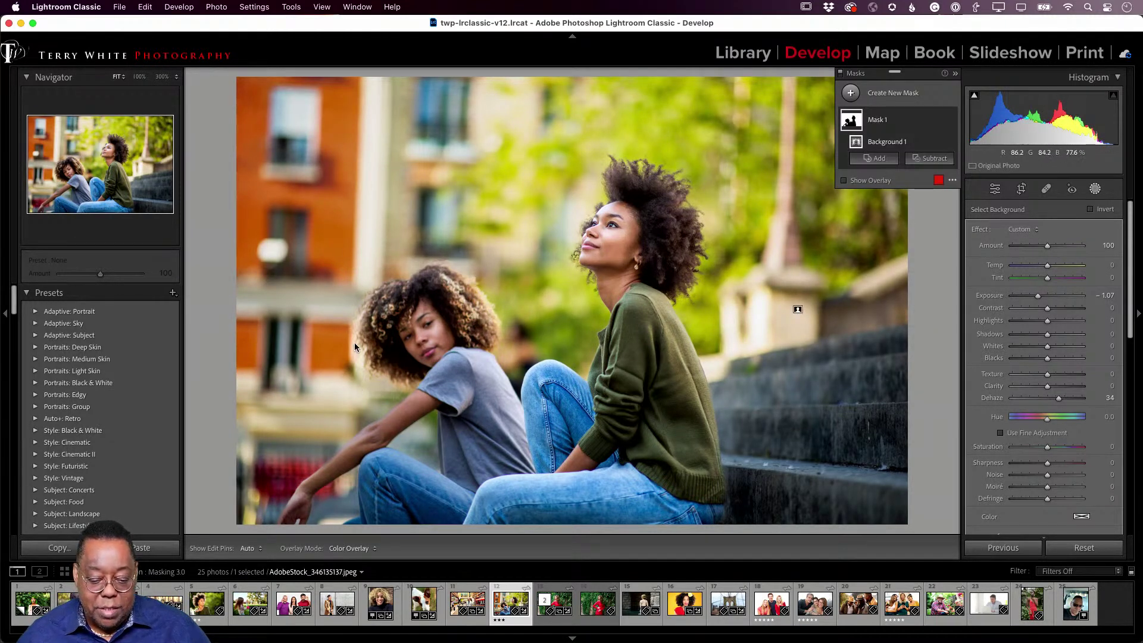
# Add a brush at size 3.0 to the background mask and paint the missed area beside the curly hair of the woman in grey
pyautogui.click(915, 158)
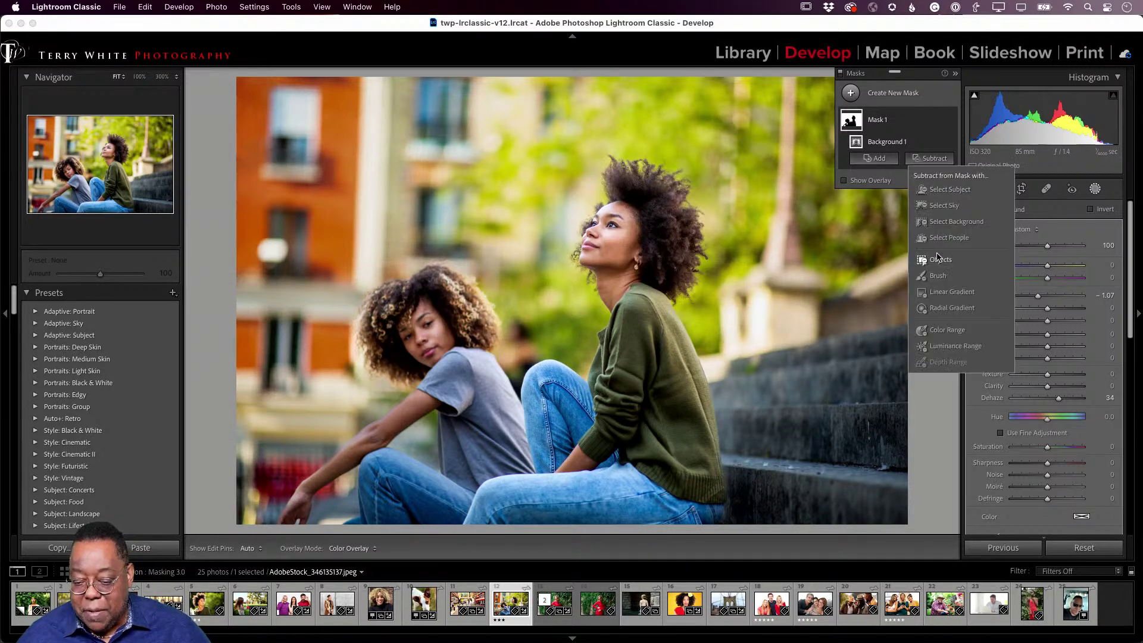
pyautogui.click(935, 274)
pyautogui.click(874, 173)
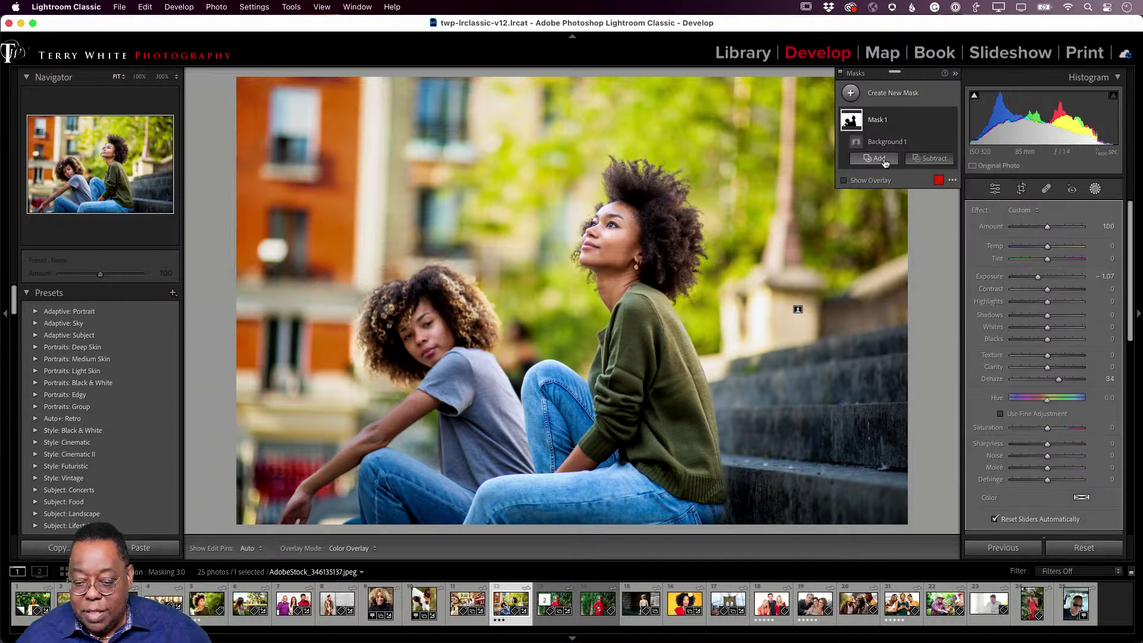
pyautogui.click(876, 277)
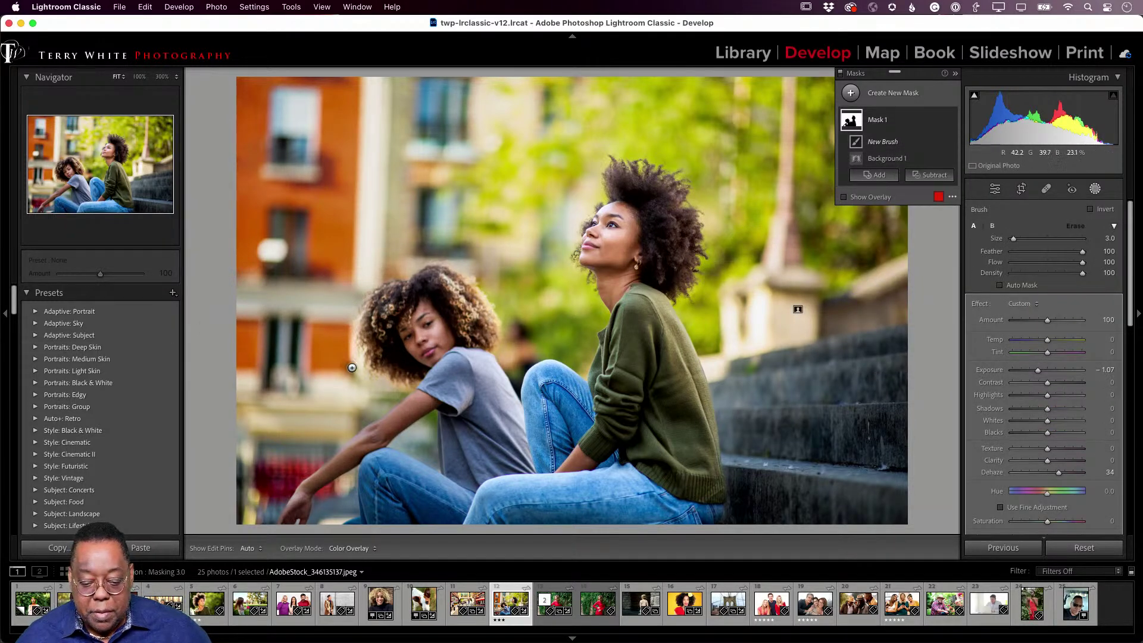
pyautogui.press('h')
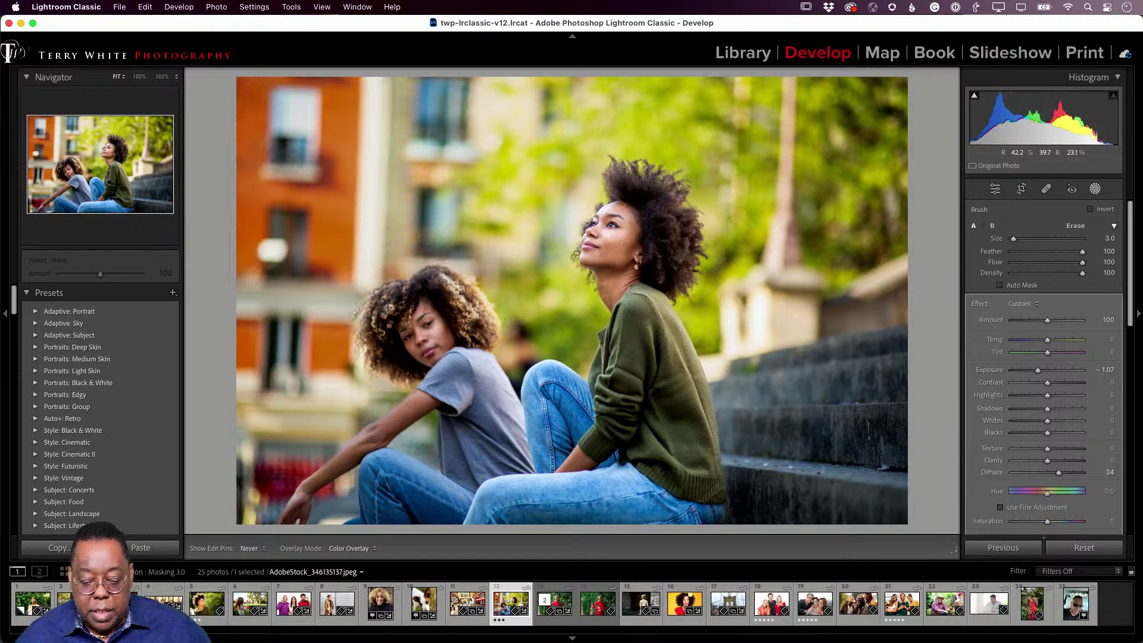
pyautogui.press('h')
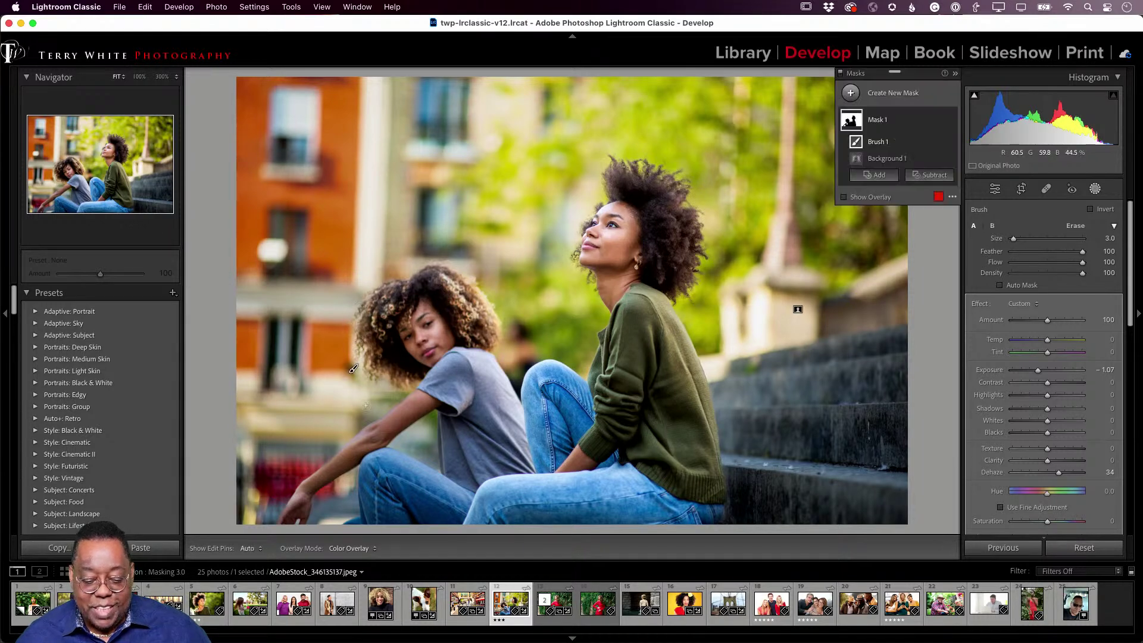
pyautogui.press('h')
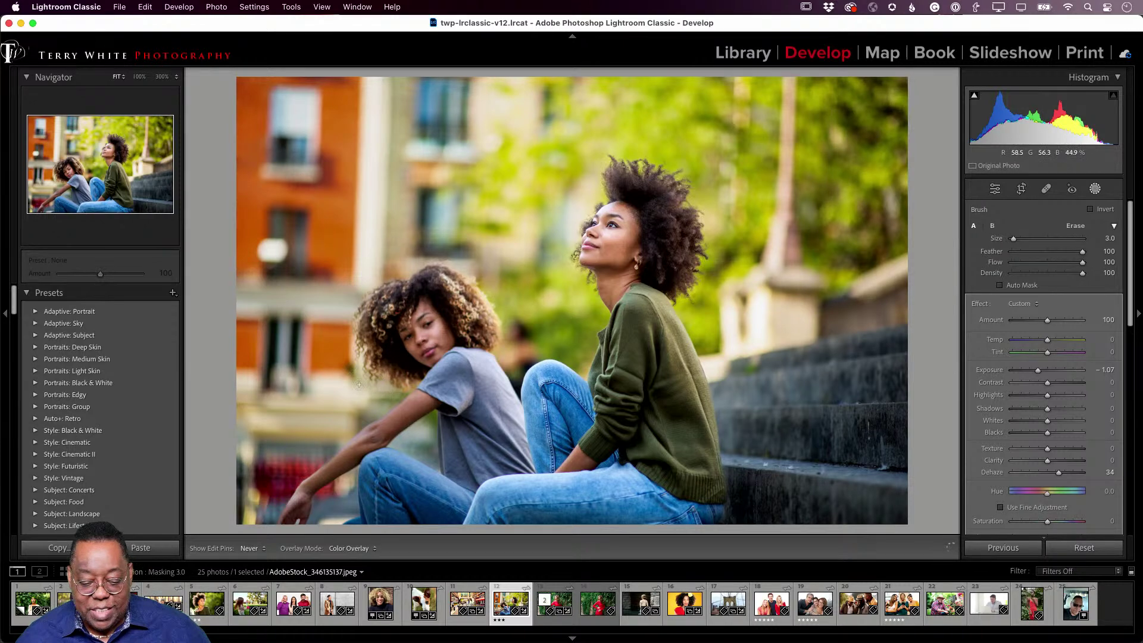
pyautogui.press('h')
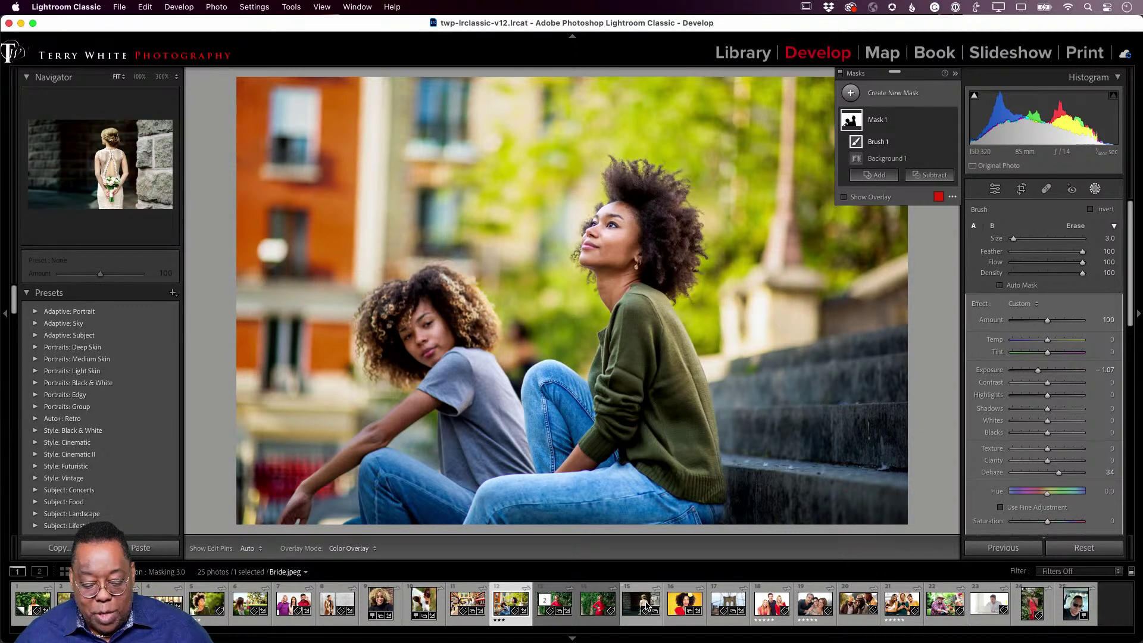
# Reset the edits on AdobeStock_235198101.jpeg Copy 1, and mask the woman's hair with a people mask named "Hair"
pyautogui.click(25, 608)
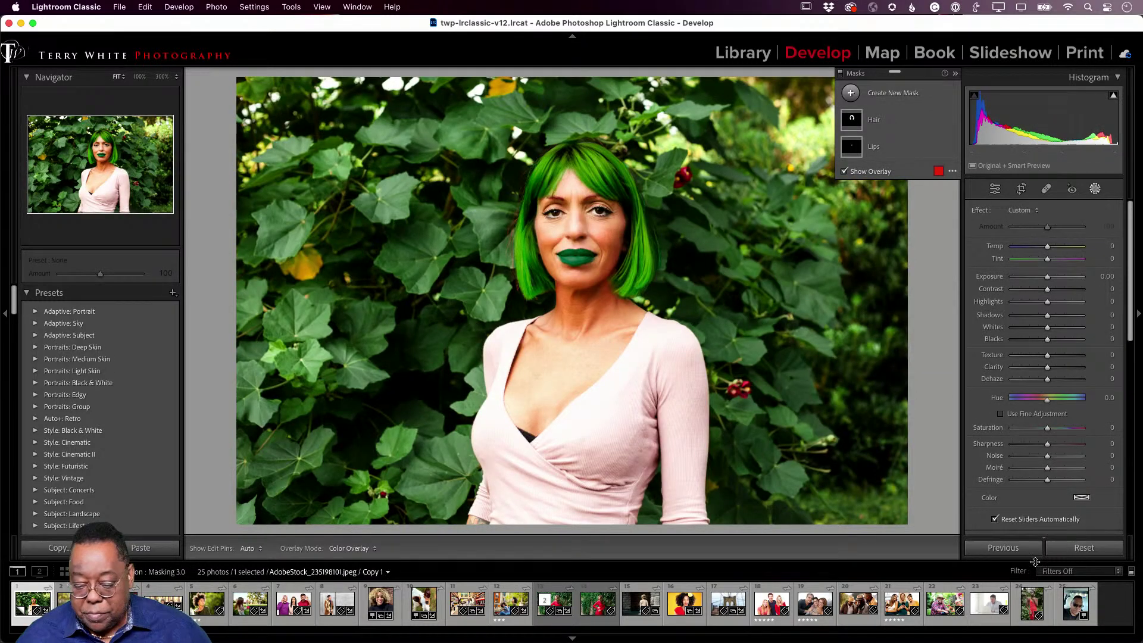
pyautogui.click(1084, 547)
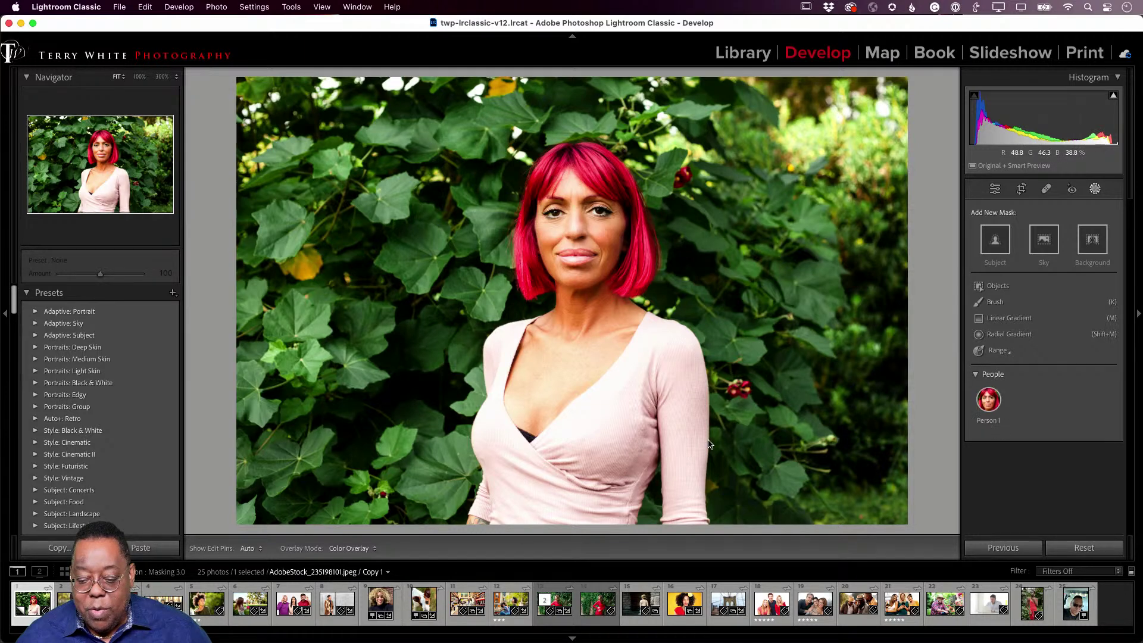
pyautogui.click(988, 399)
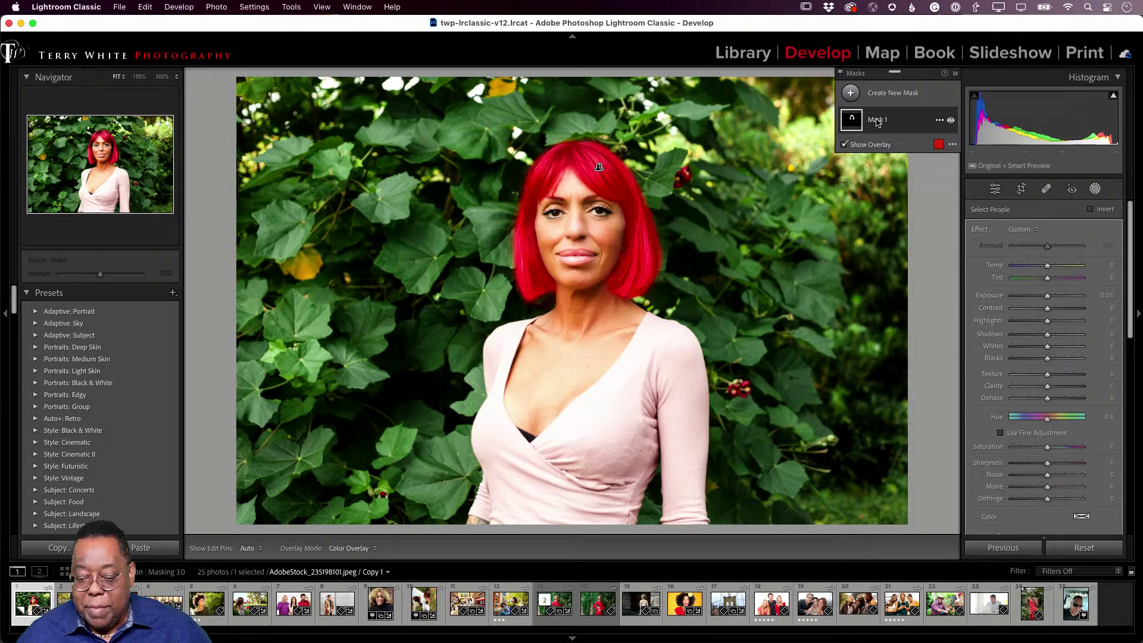
pyautogui.doubleClick(877, 122)
pyautogui.write('Hair')
pyautogui.press('Return')
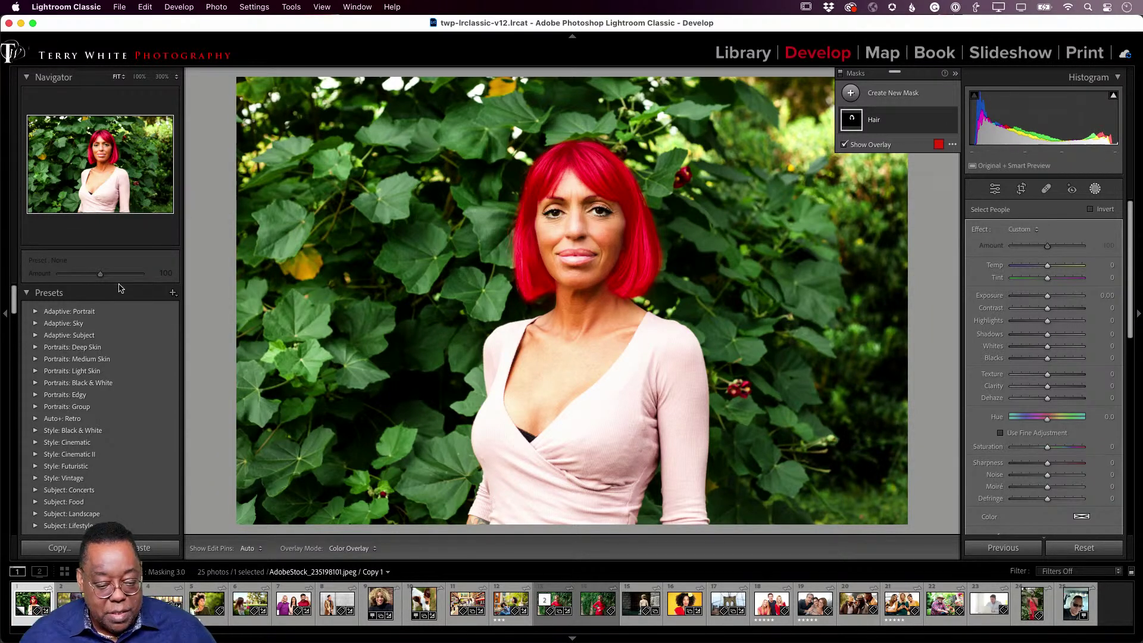
# Create a develop preset named "Hair Mask" in User Presets that includes only the Hair mask, with Support Amount Slider enabled
pyautogui.click(173, 293)
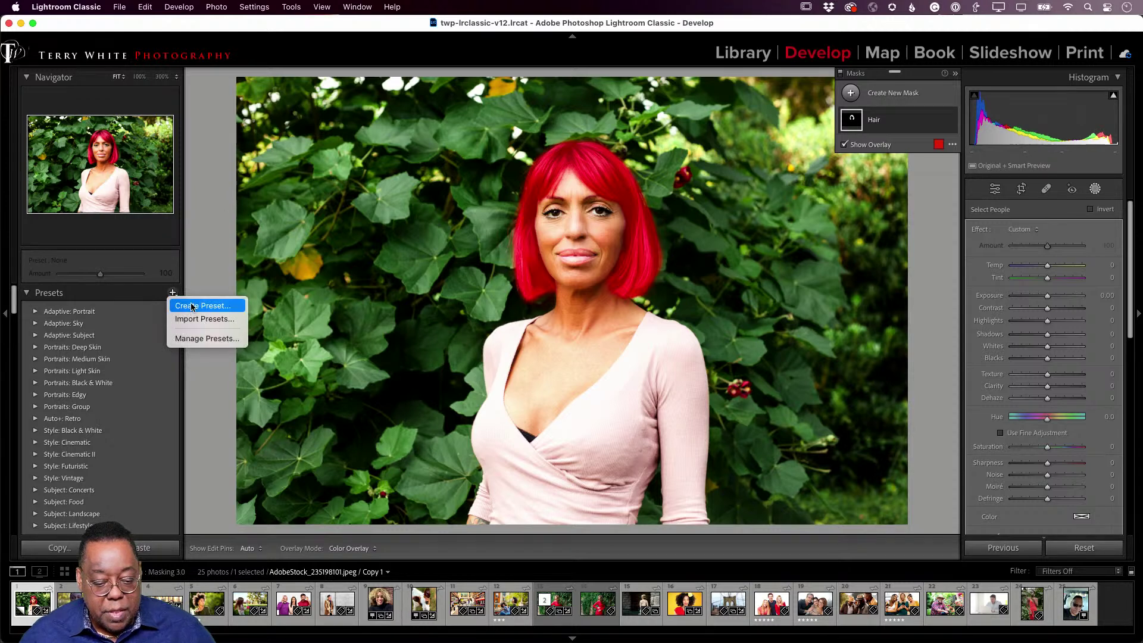
pyautogui.click(191, 305)
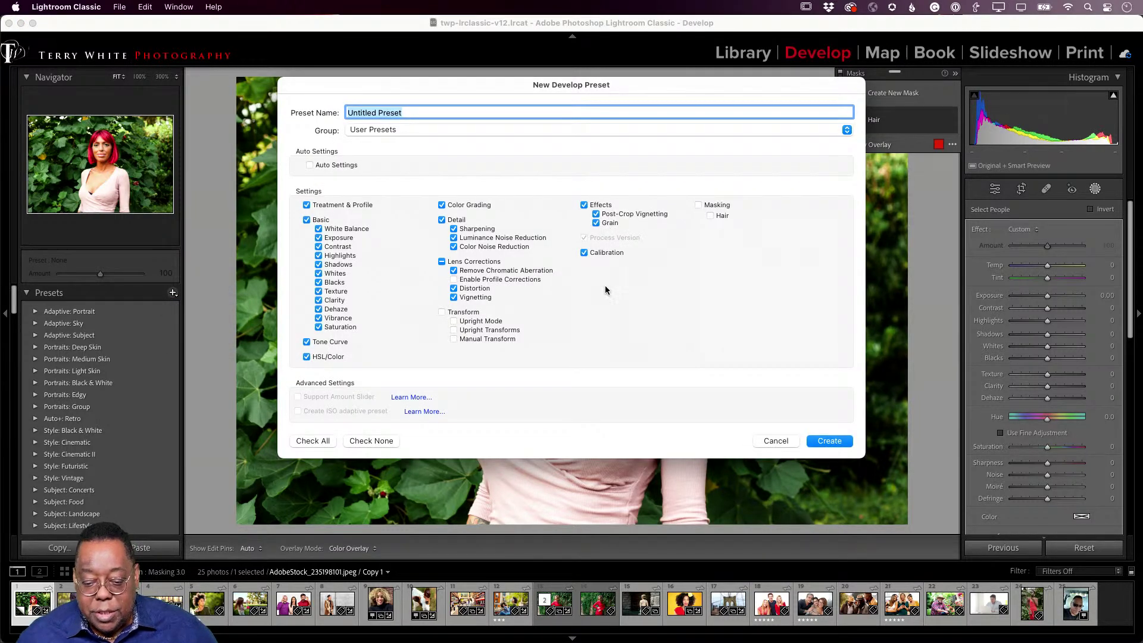
pyautogui.click(364, 441)
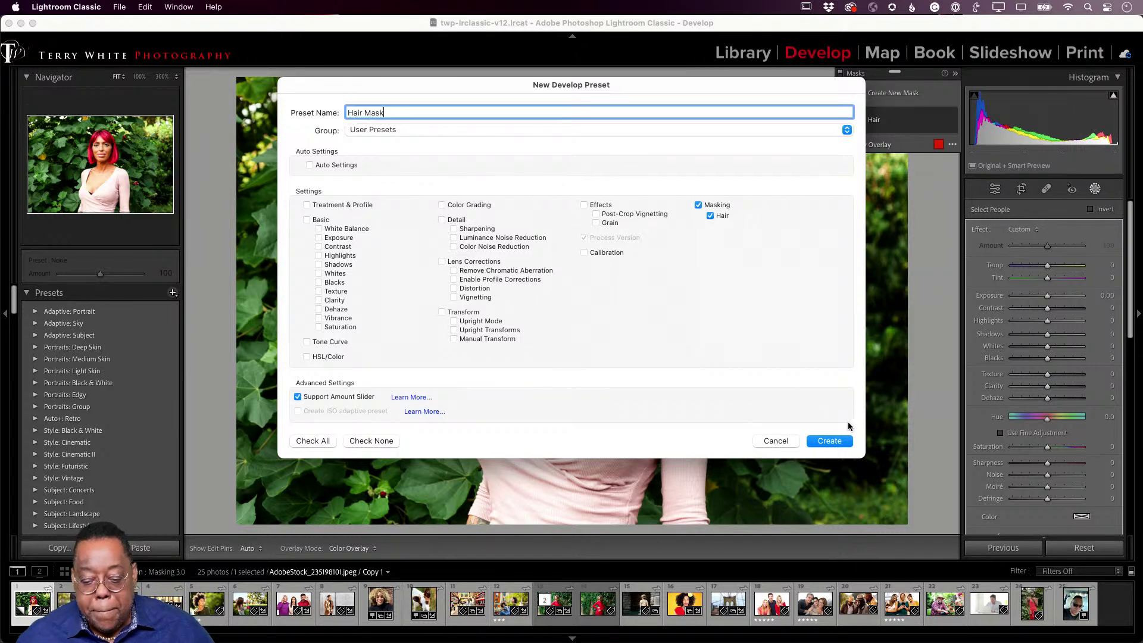
pyautogui.click(831, 444)
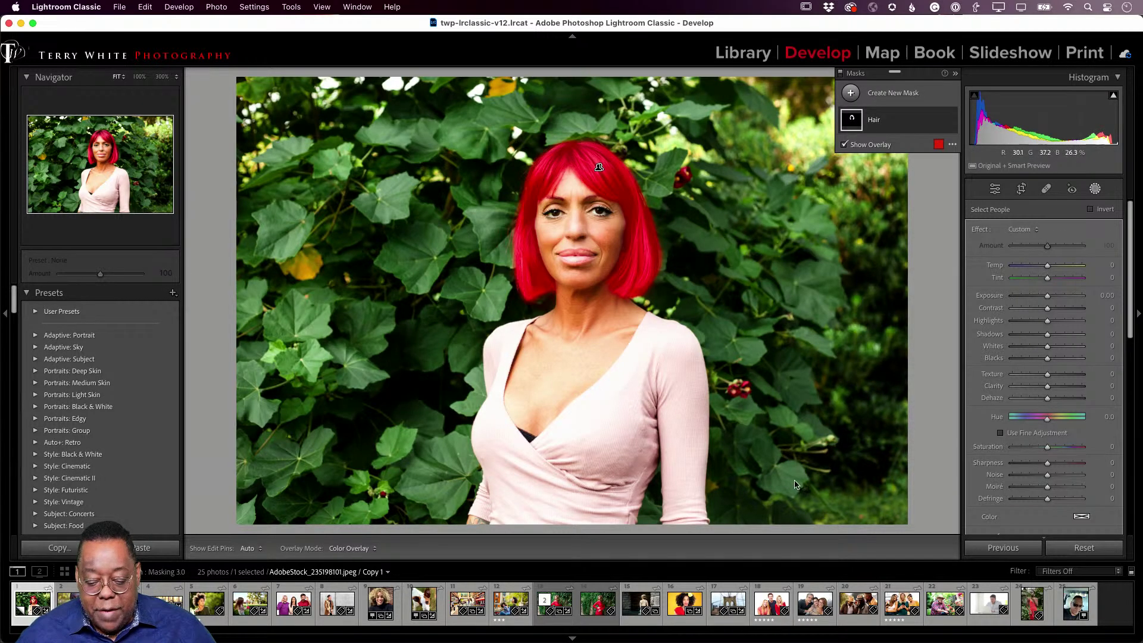
# Apply the Hair Mask preset to Bride.jpeg and set the hair mask's Hue to −120.7
pyautogui.click(642, 602)
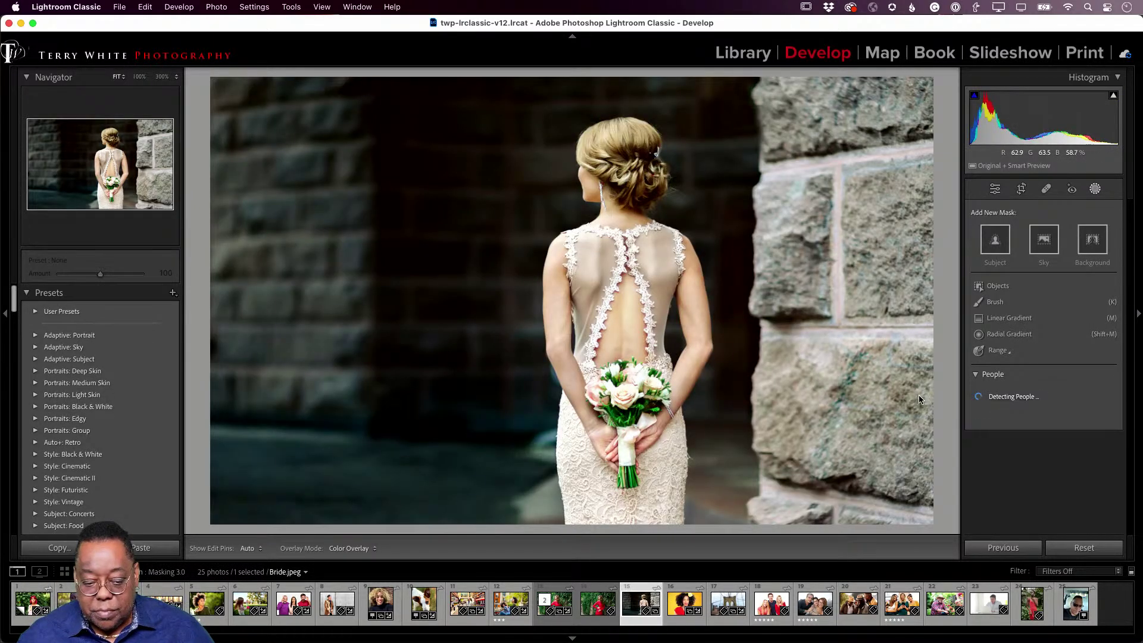
pyautogui.click(94, 434)
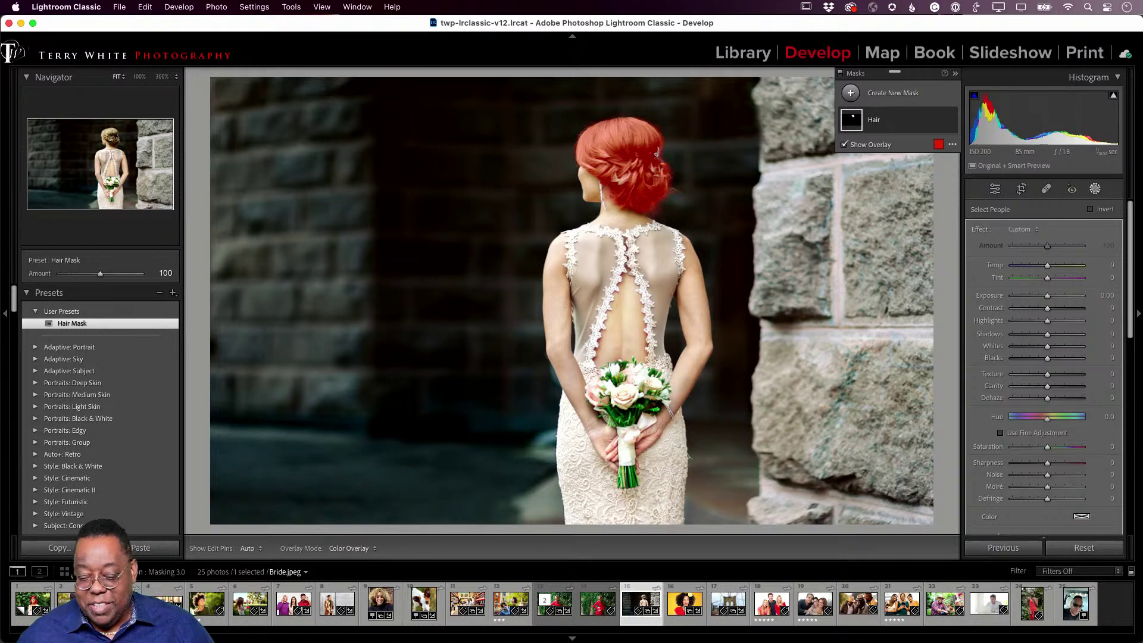
pyautogui.moveTo(1049, 423); pyautogui.dragTo(1024, 426)
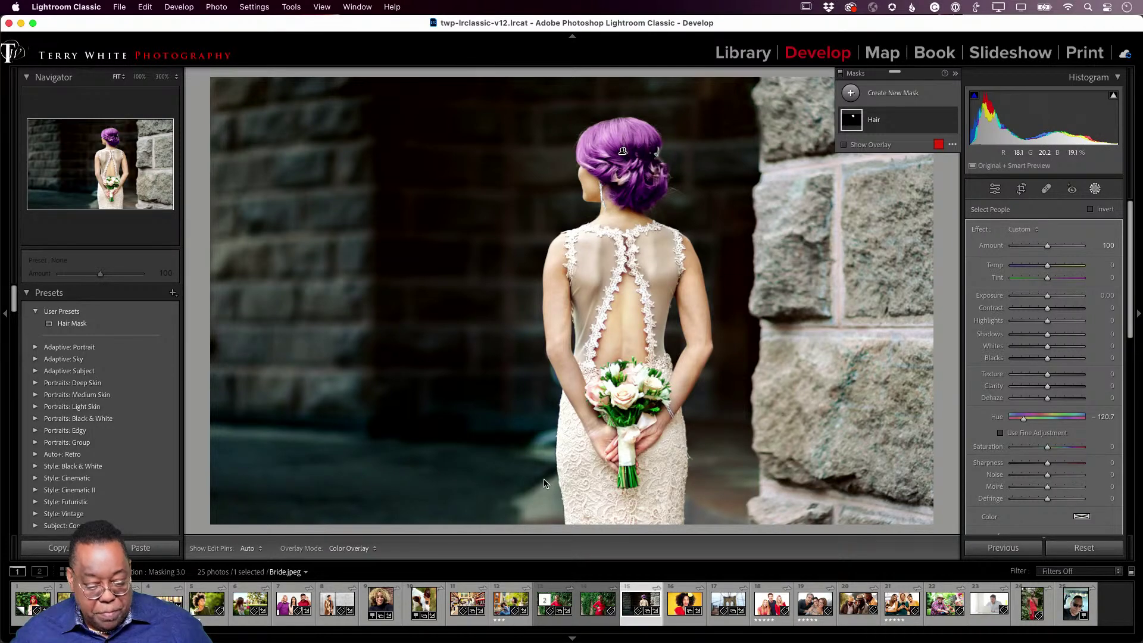
# Switch to Adobe Lightroom and open the red-haired woman's photo from the Masking 3.0 album for editing
pyautogui.press('super+Tab')
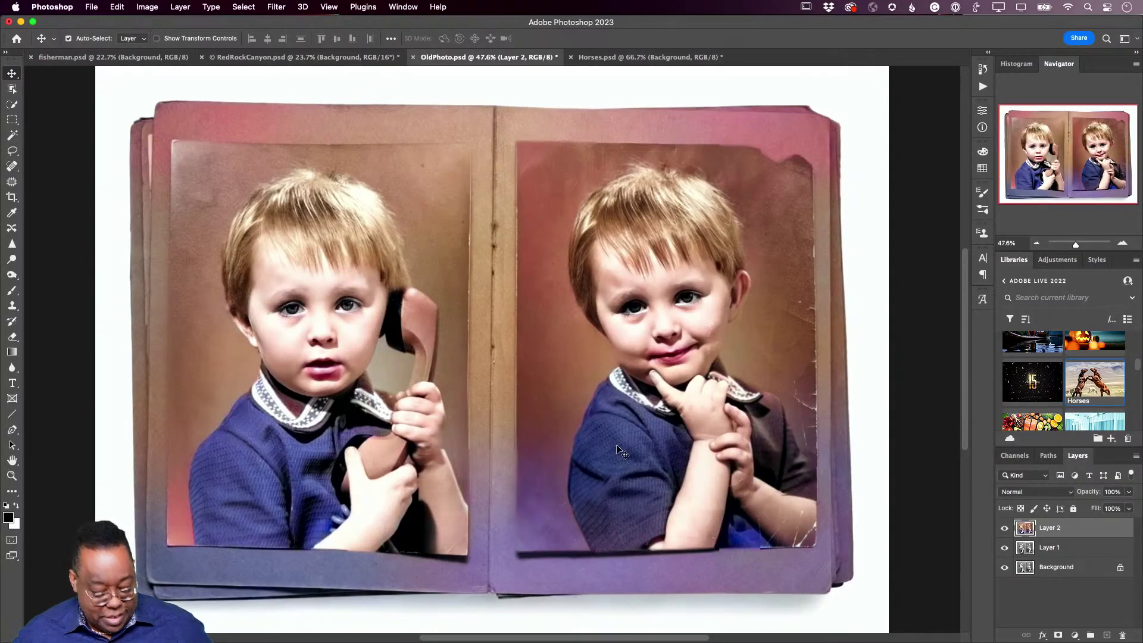
pyautogui.press('super+Tab')
pyautogui.press('Tab')
pyautogui.press('super+Tab')
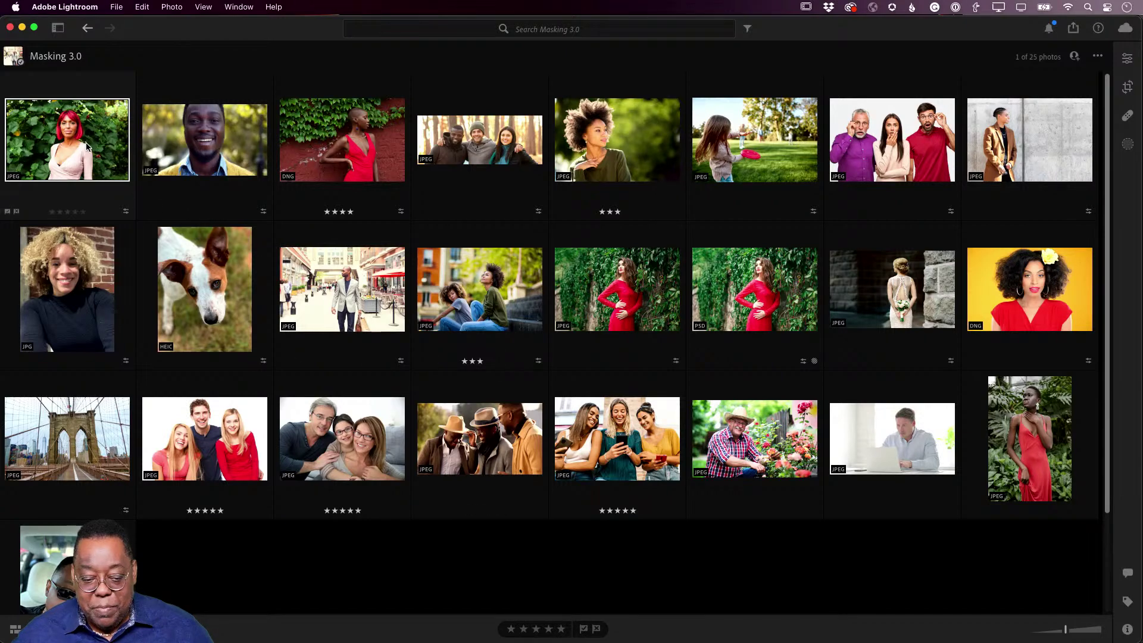
pyautogui.press('e')
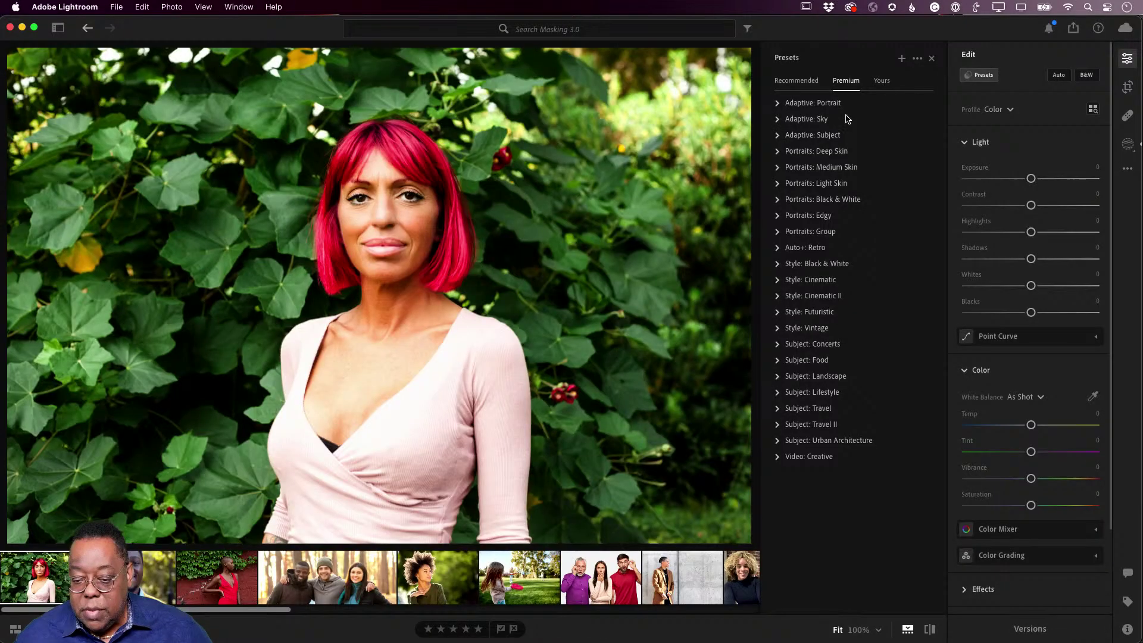
# Apply the Eyebrows preset from the personal Masking preset group to the photo and show its masks
pyautogui.click(880, 82)
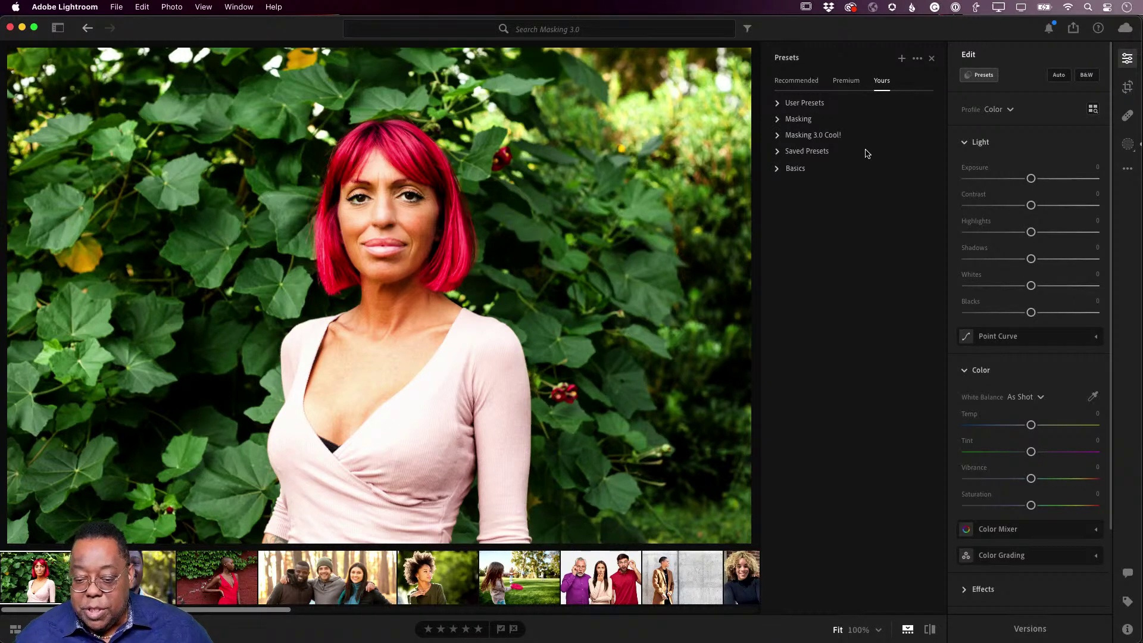
pyautogui.click(778, 120)
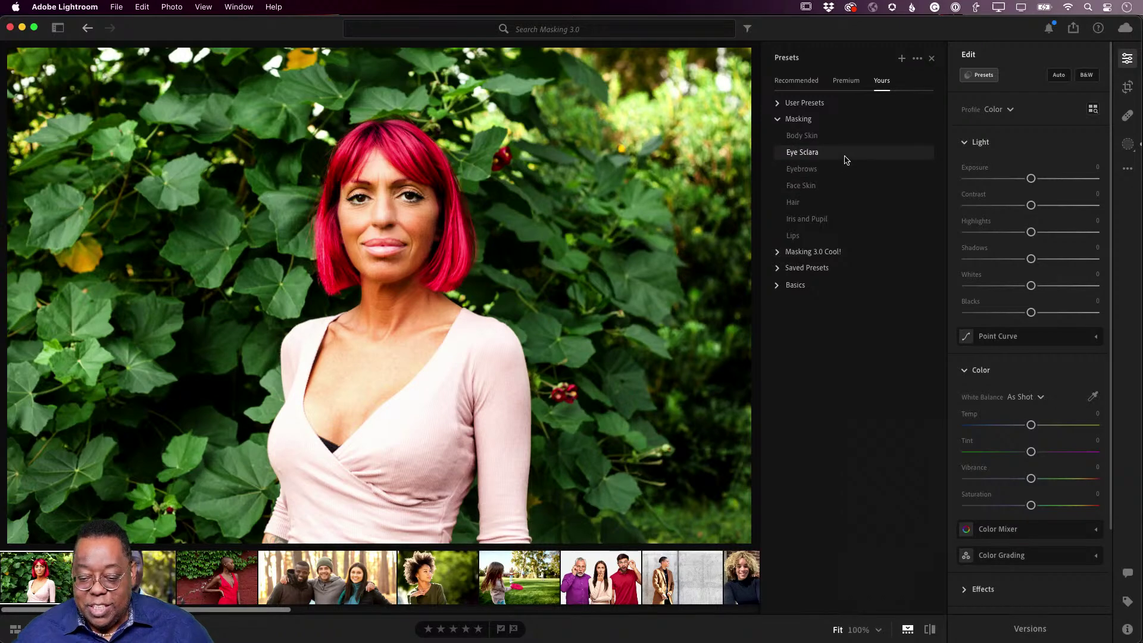
pyautogui.click(845, 168)
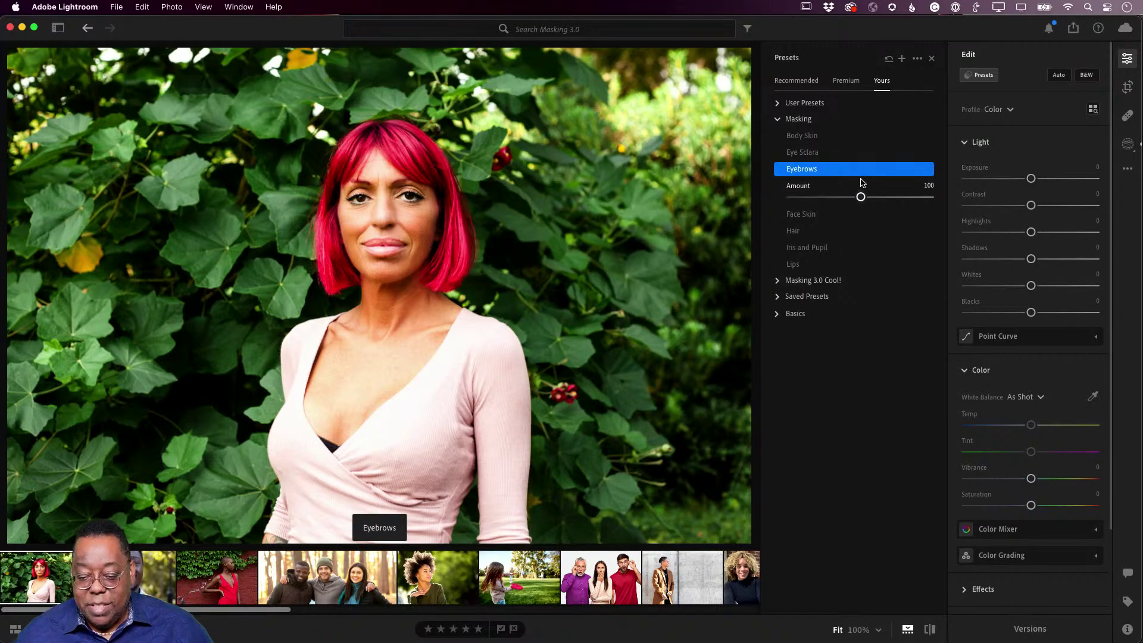
pyautogui.click(1127, 143)
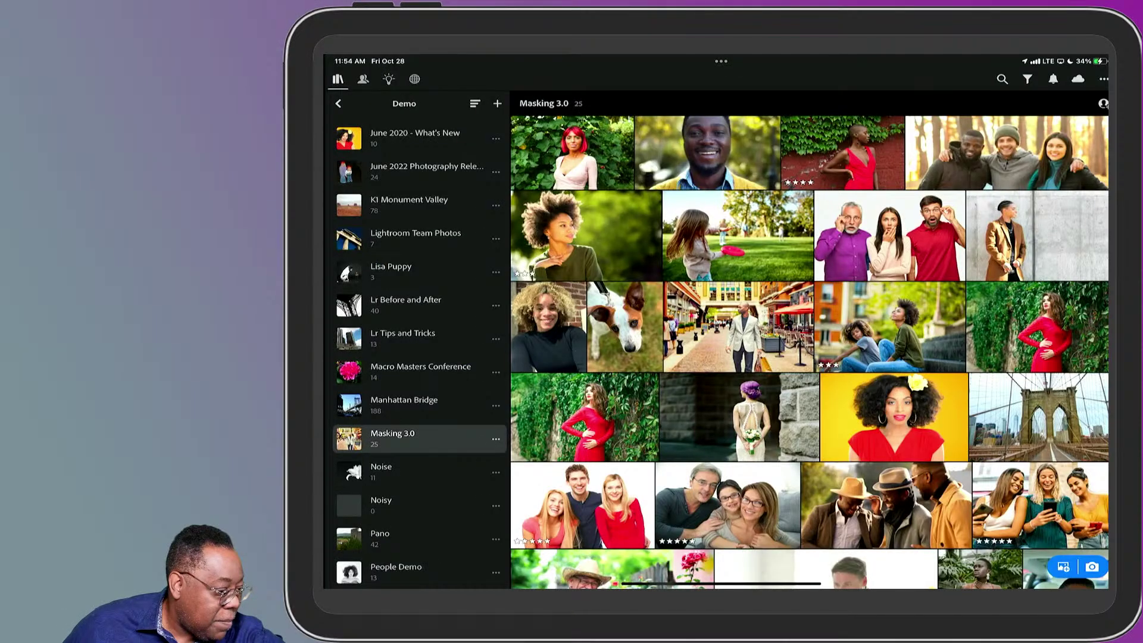
# In Lightroom on the iPad, open the photo of the woman in the green sweater and apply the Hair preset from the Masking group
pyautogui.click(619, 262)
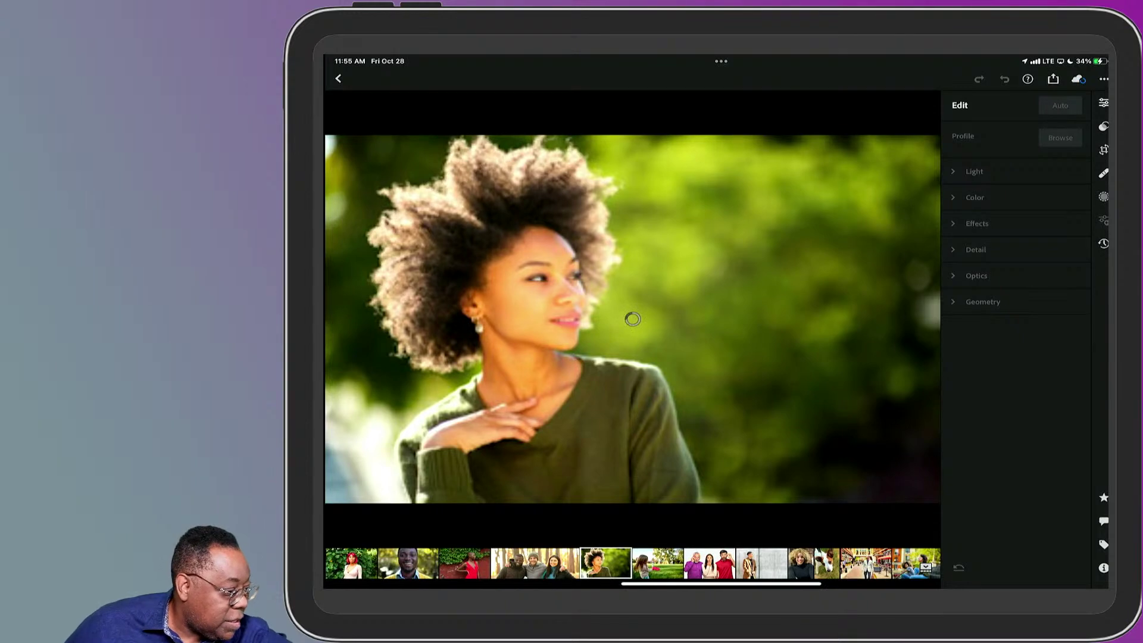
pyautogui.click(1104, 126)
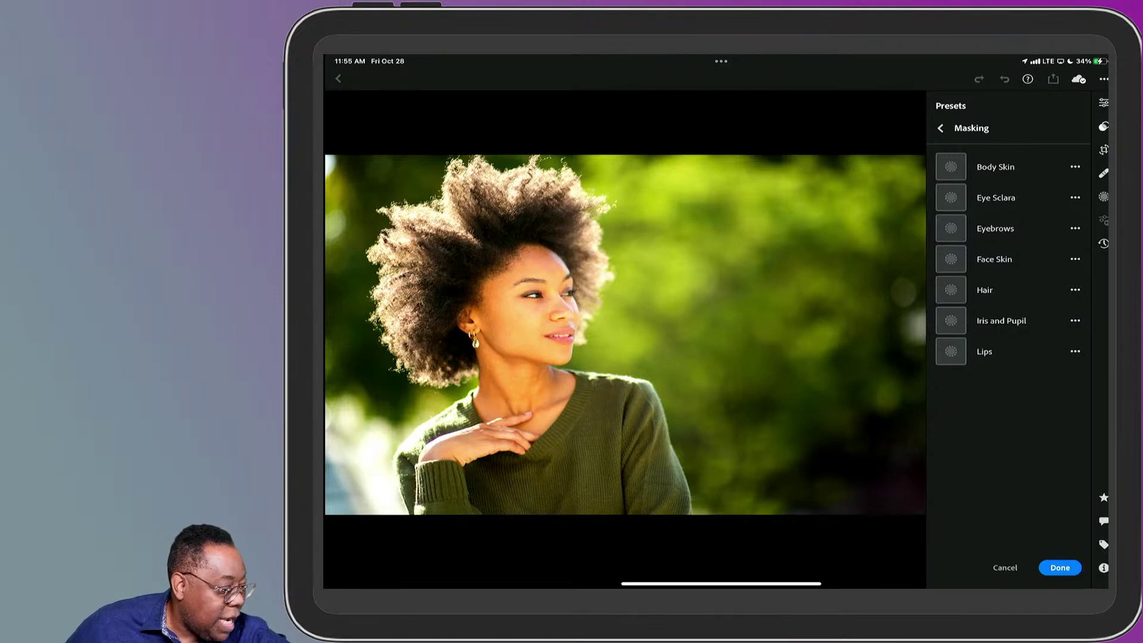
pyautogui.click(951, 290)
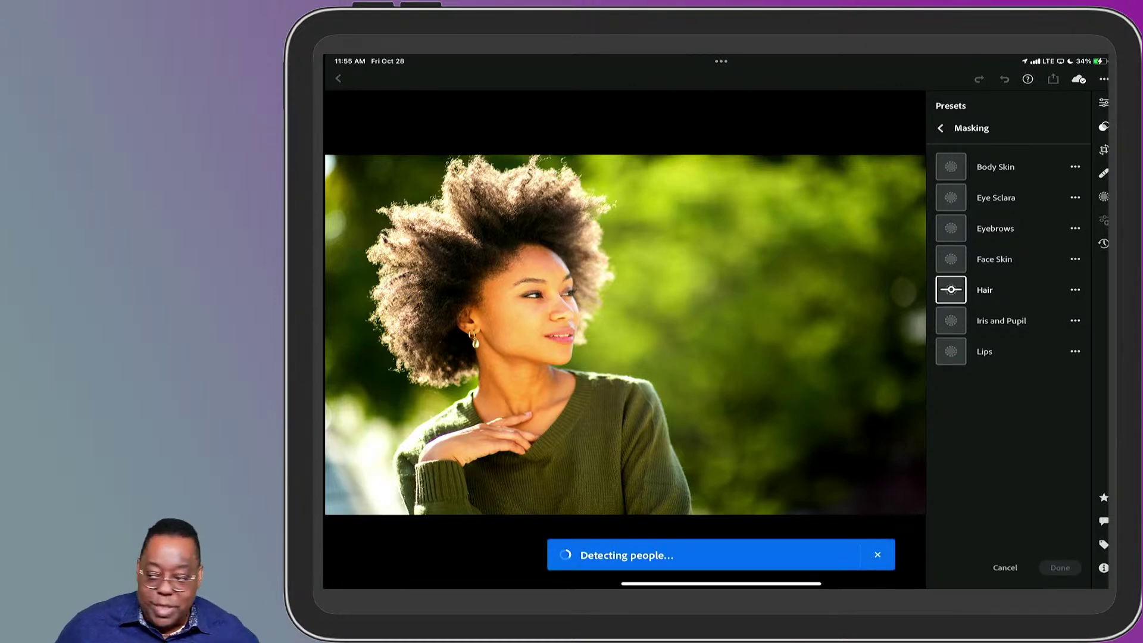